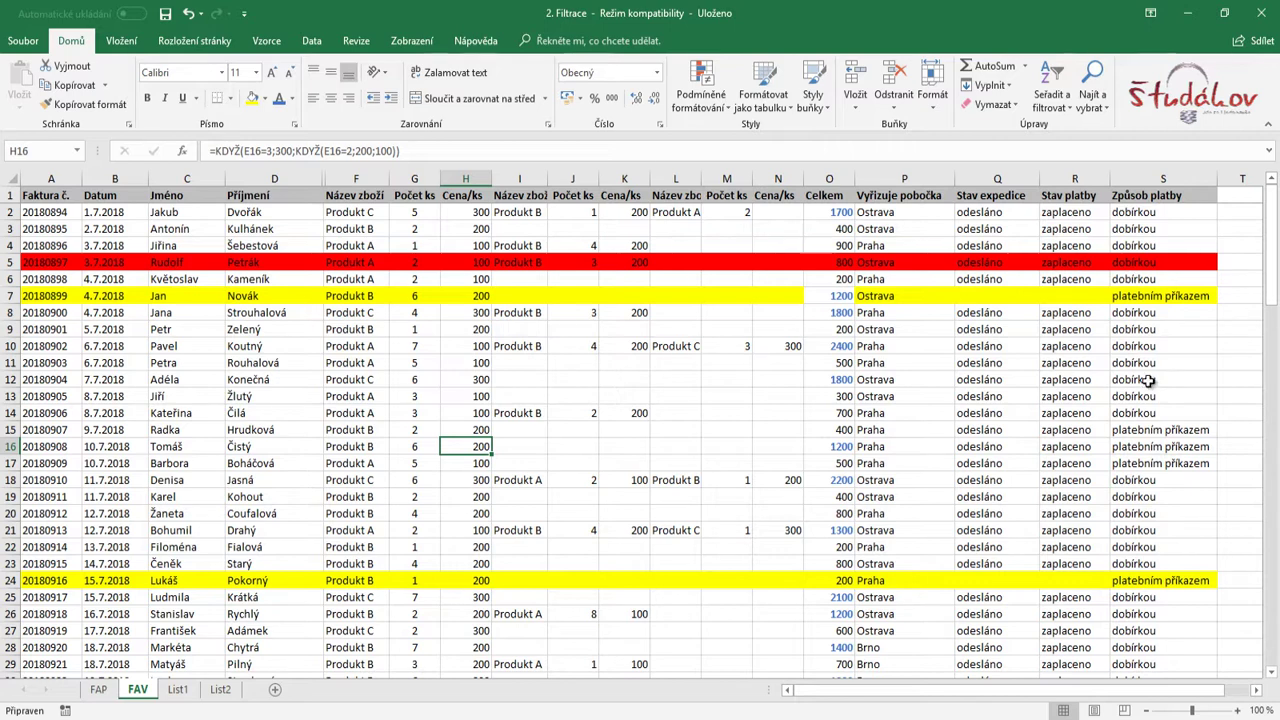
Browse the Způsob platby column down to the platebním příkazem entry in S15, then show the Data ribbon
{"action": "left_click", "coordinate": [1192, 195]}
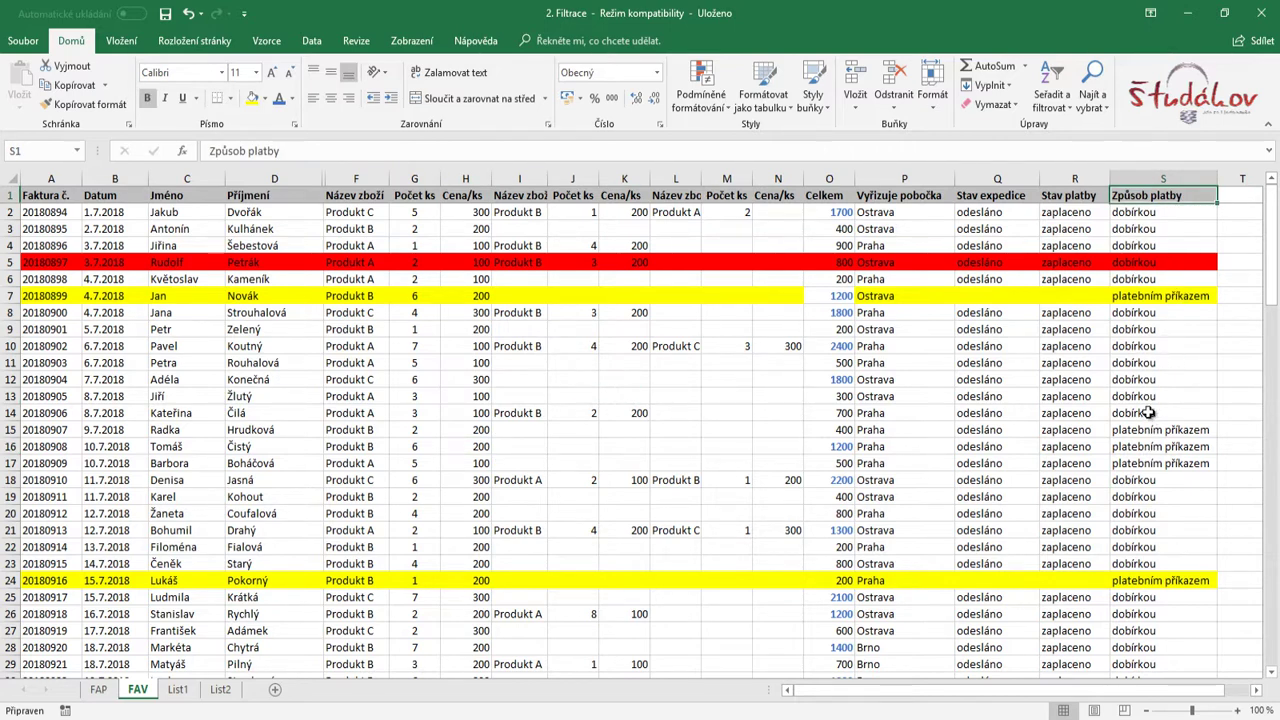
{"action": "key", "text": "Down"}
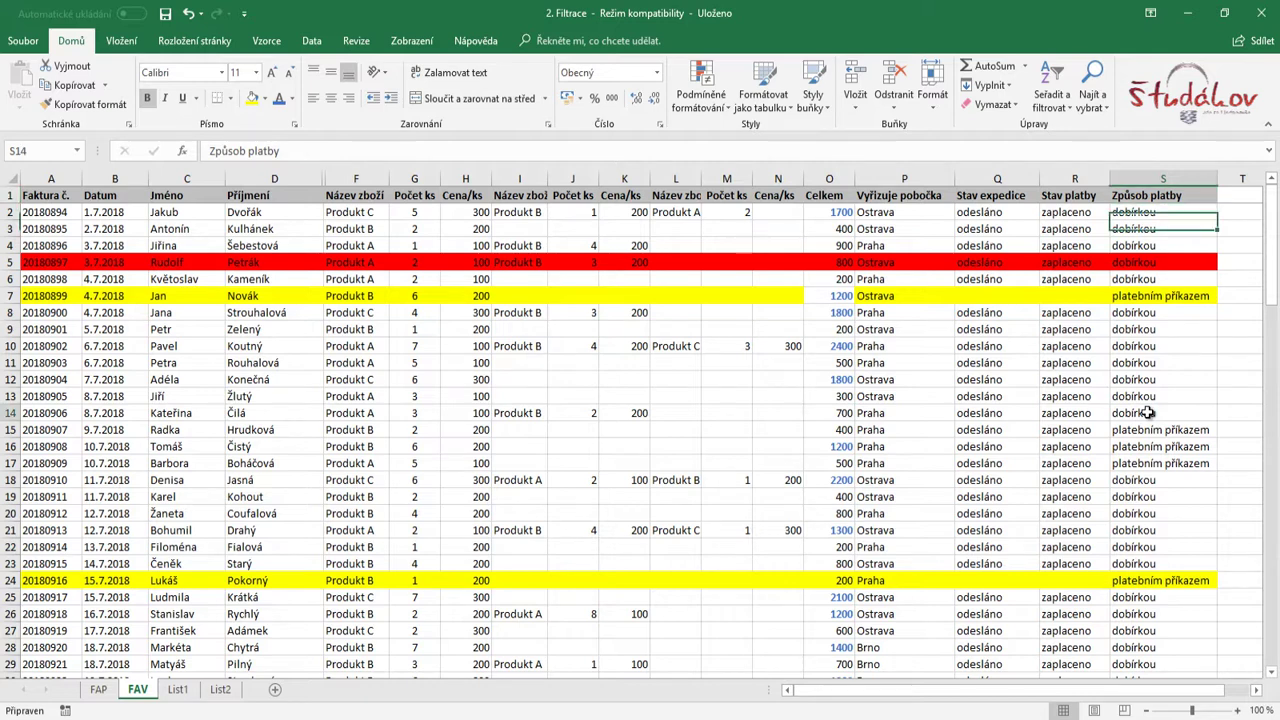
{"action": "left_click", "coordinate": [1148, 413]}
{"action": "left_click", "coordinate": [1148, 430]}
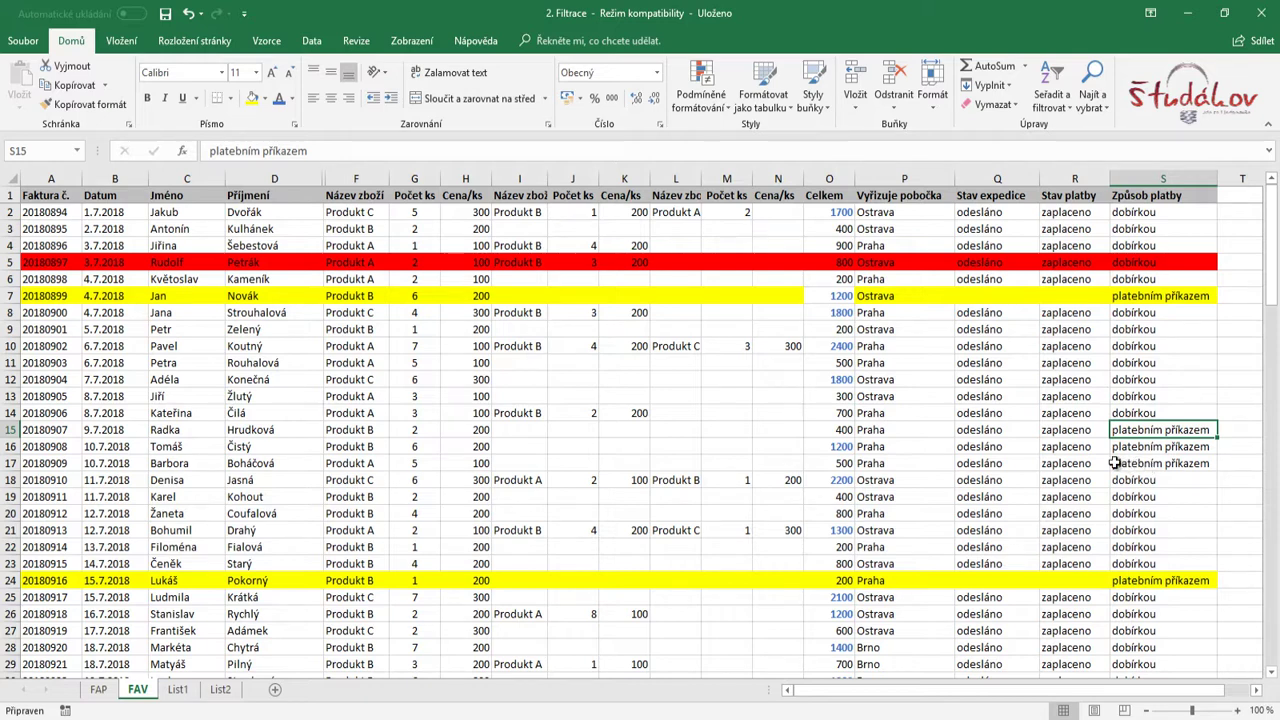
{"action": "left_click", "coordinate": [324, 44]}
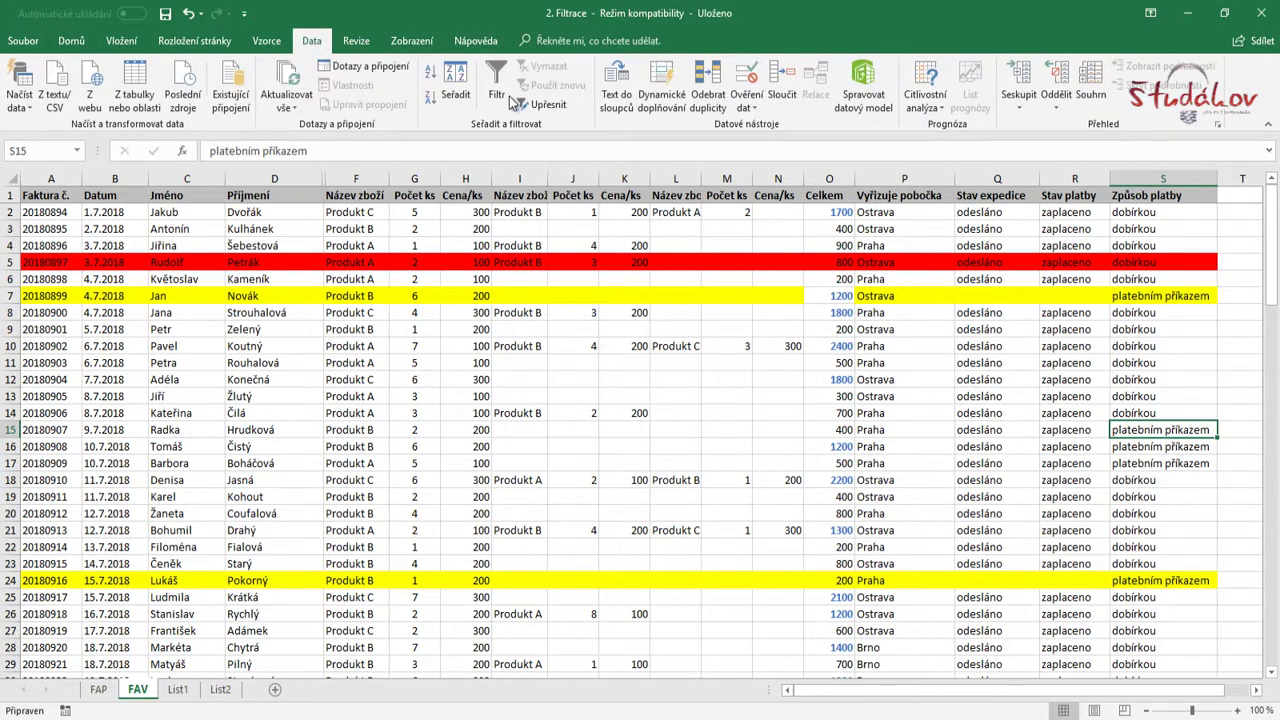
Toggle the table filter on and off, then try filtering from an empty column M cell and dismiss the error
{"action": "left_click", "coordinate": [500, 100]}
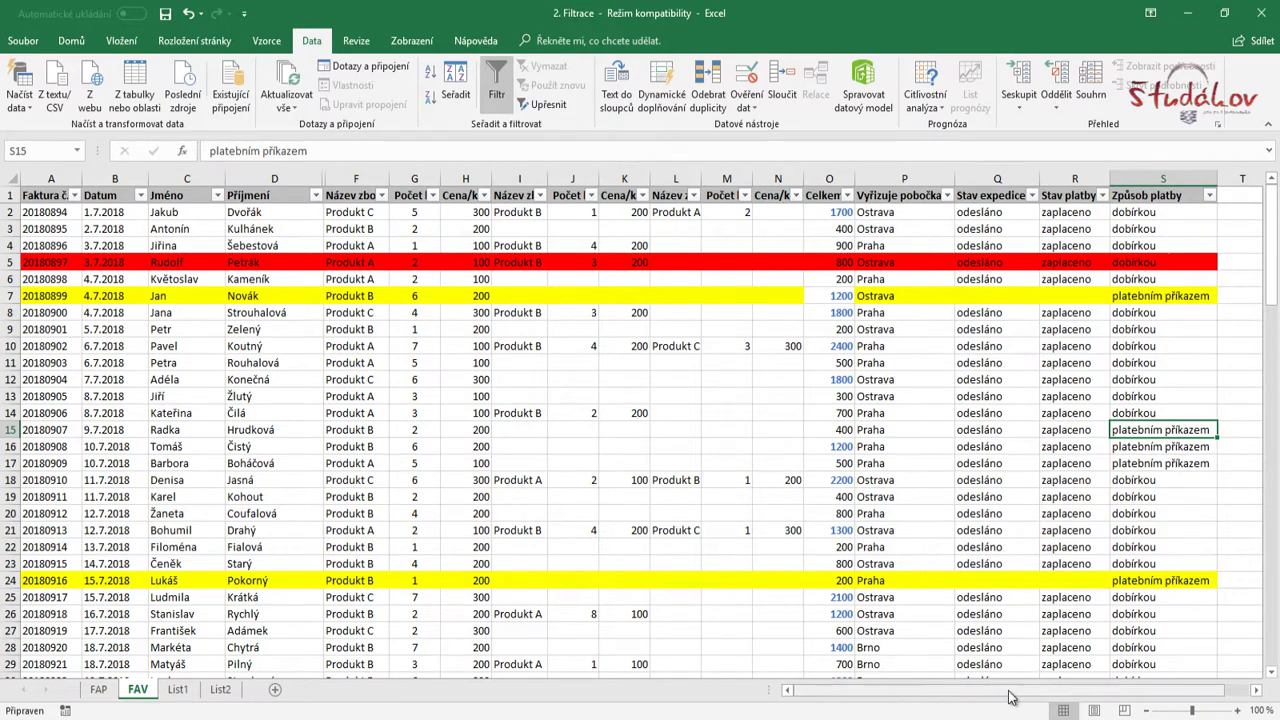
{"action": "left_click_drag", "start_coordinate": [995, 690], "coordinate": [968, 695]}
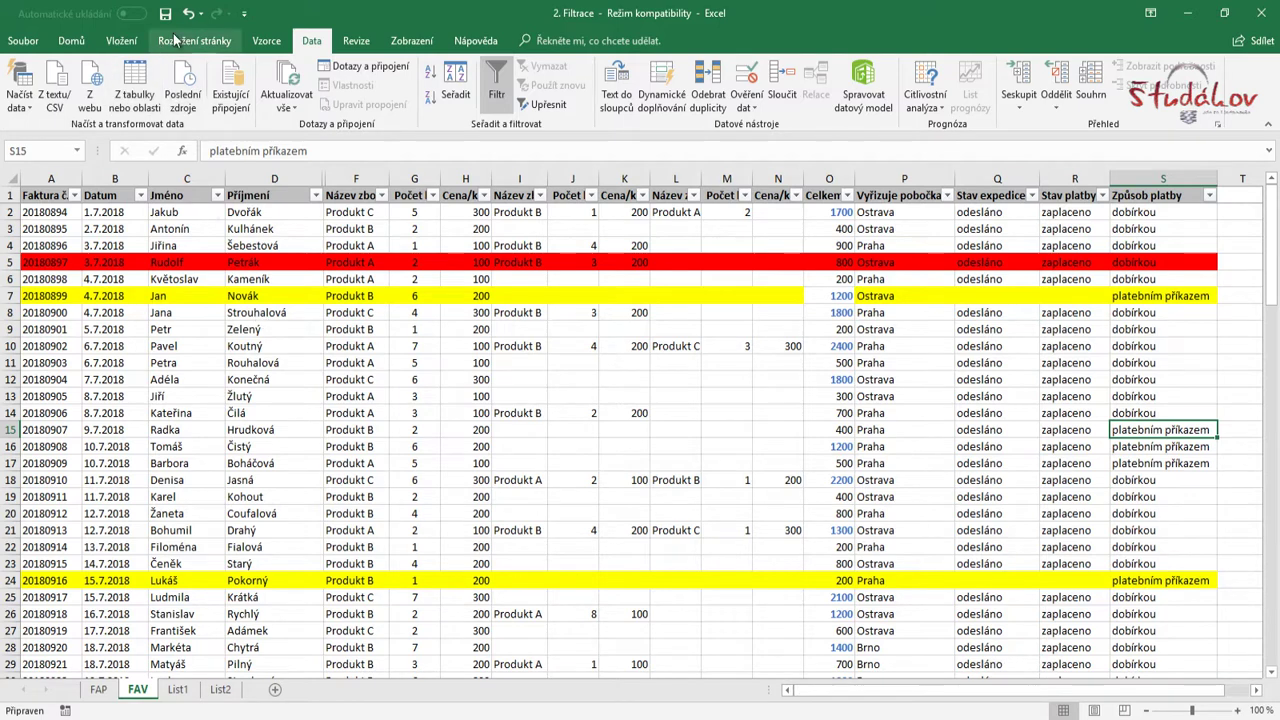
{"action": "left_click", "coordinate": [497, 90]}
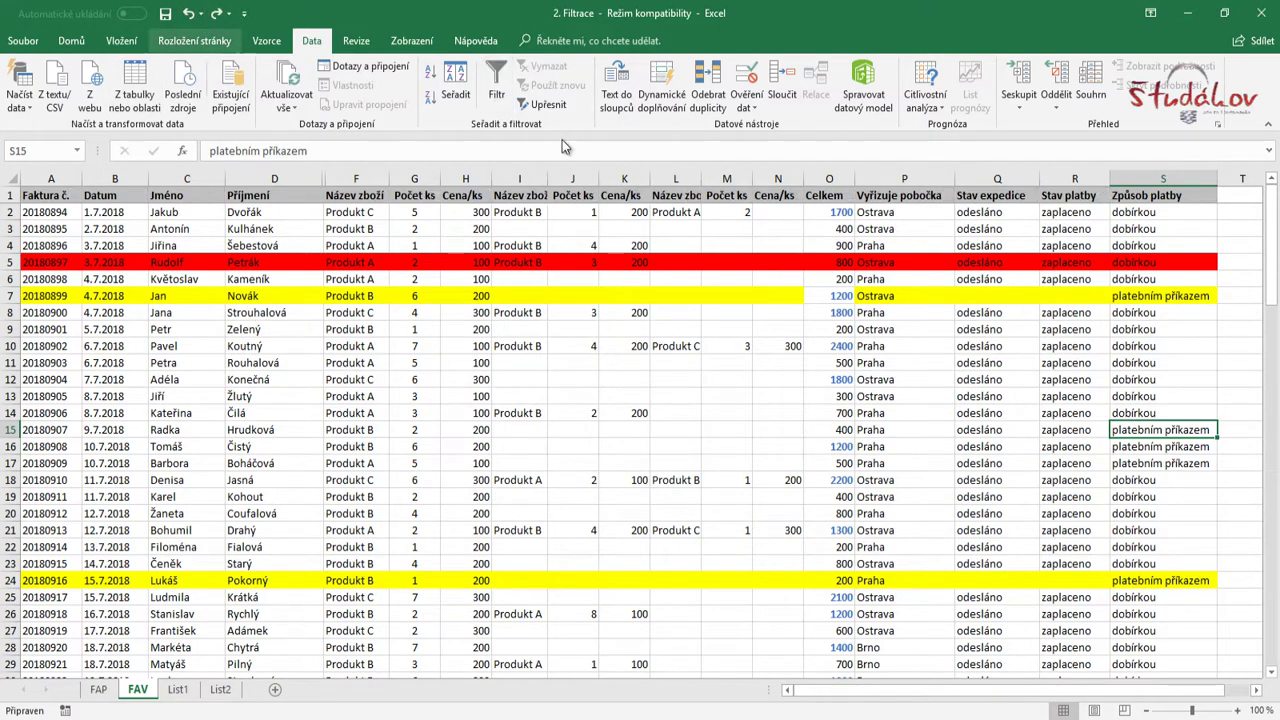
{"action": "left_click", "coordinate": [875, 398]}
{"action": "left_click", "coordinate": [736, 412]}
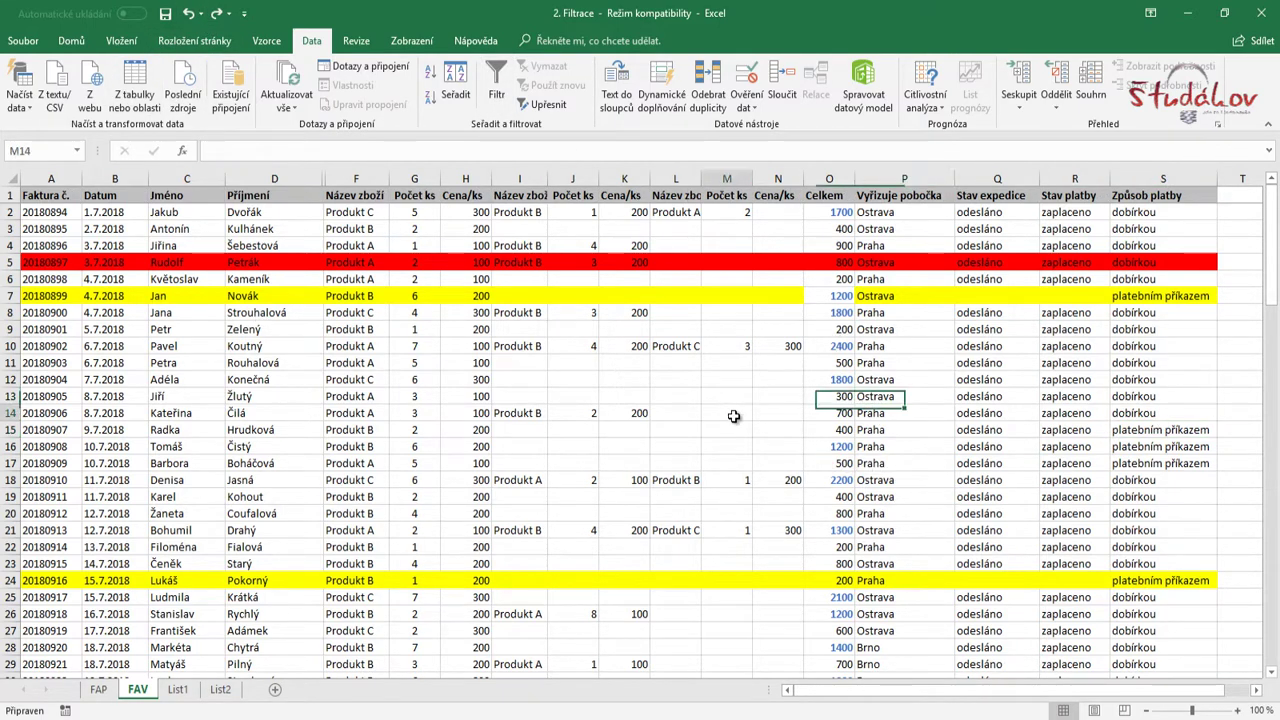
{"action": "left_click", "coordinate": [499, 108]}
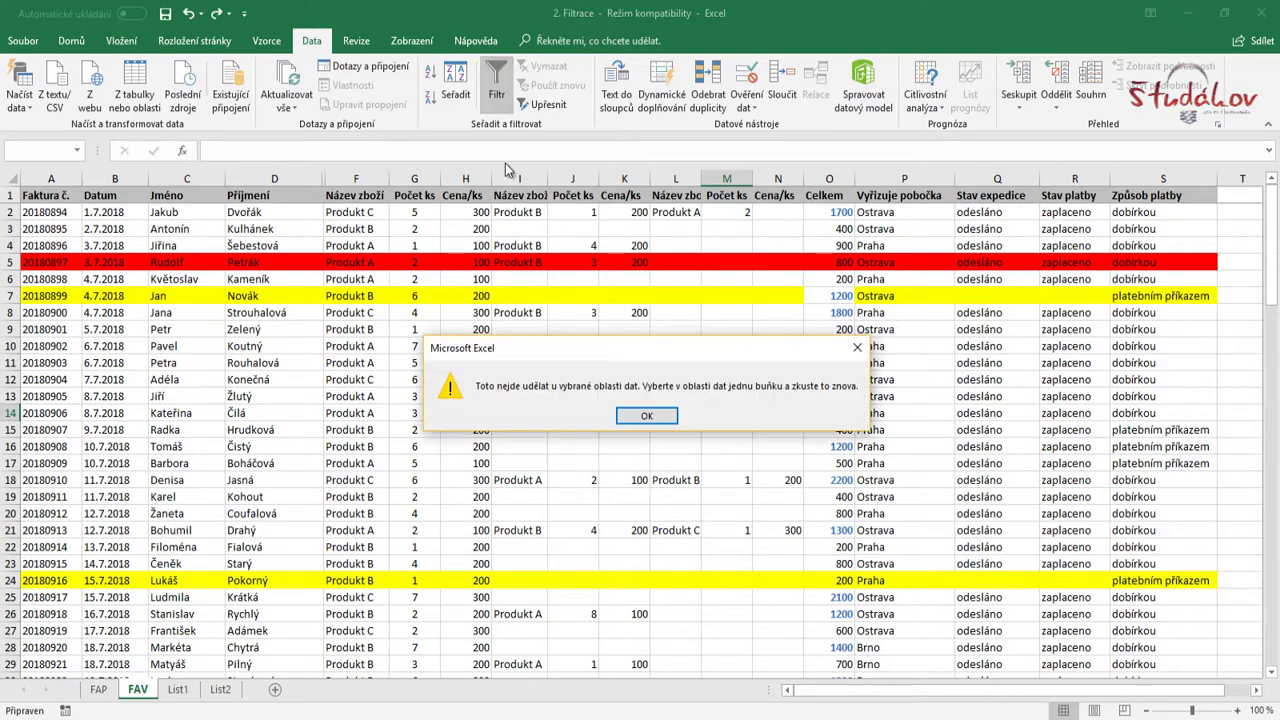
{"action": "left_click", "coordinate": [665, 410]}
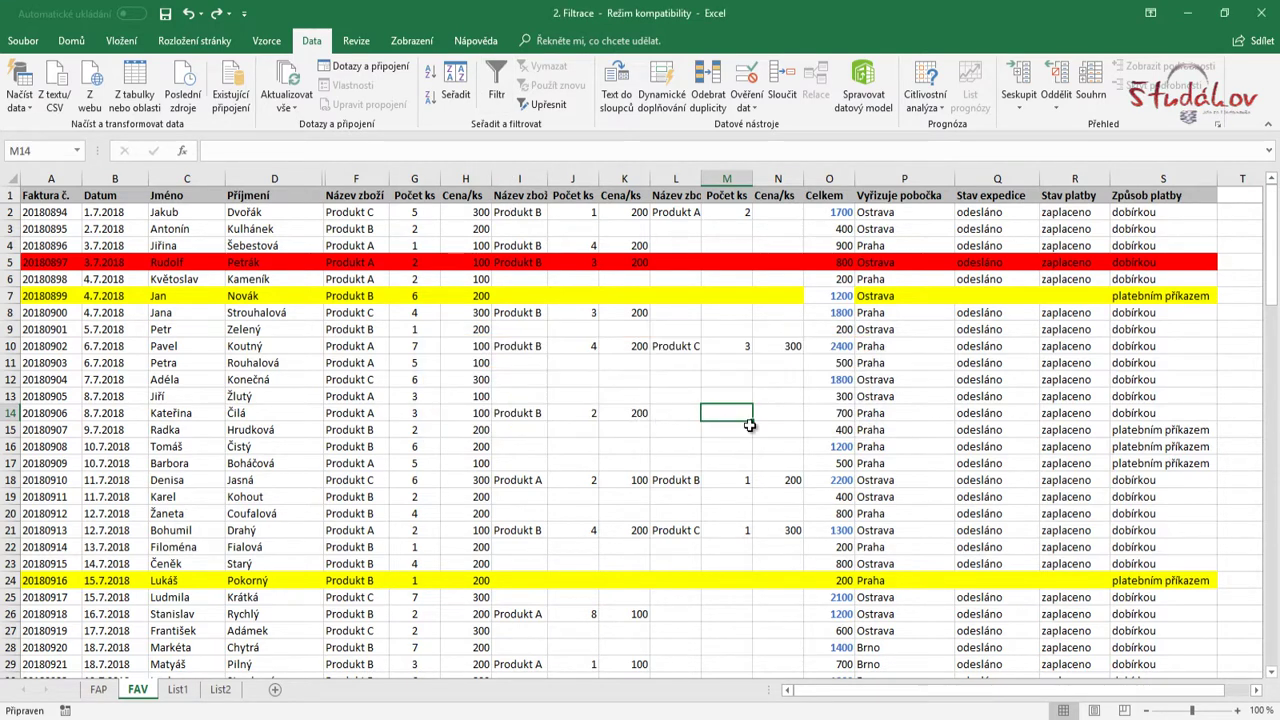
Turn on AutoFilter from cell P13 and open the Způsob platby filter list
{"action": "left_click", "coordinate": [870, 398]}
{"action": "left_click", "coordinate": [497, 88]}
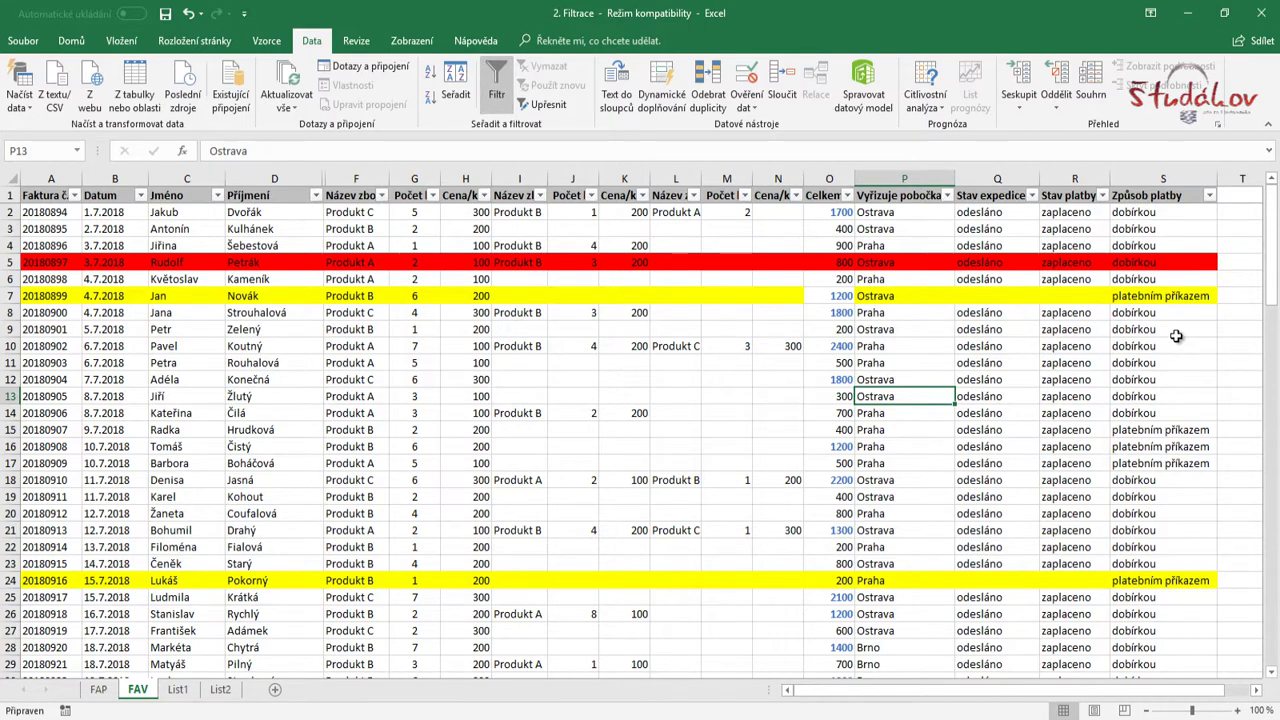
{"action": "left_click", "coordinate": [1210, 197]}
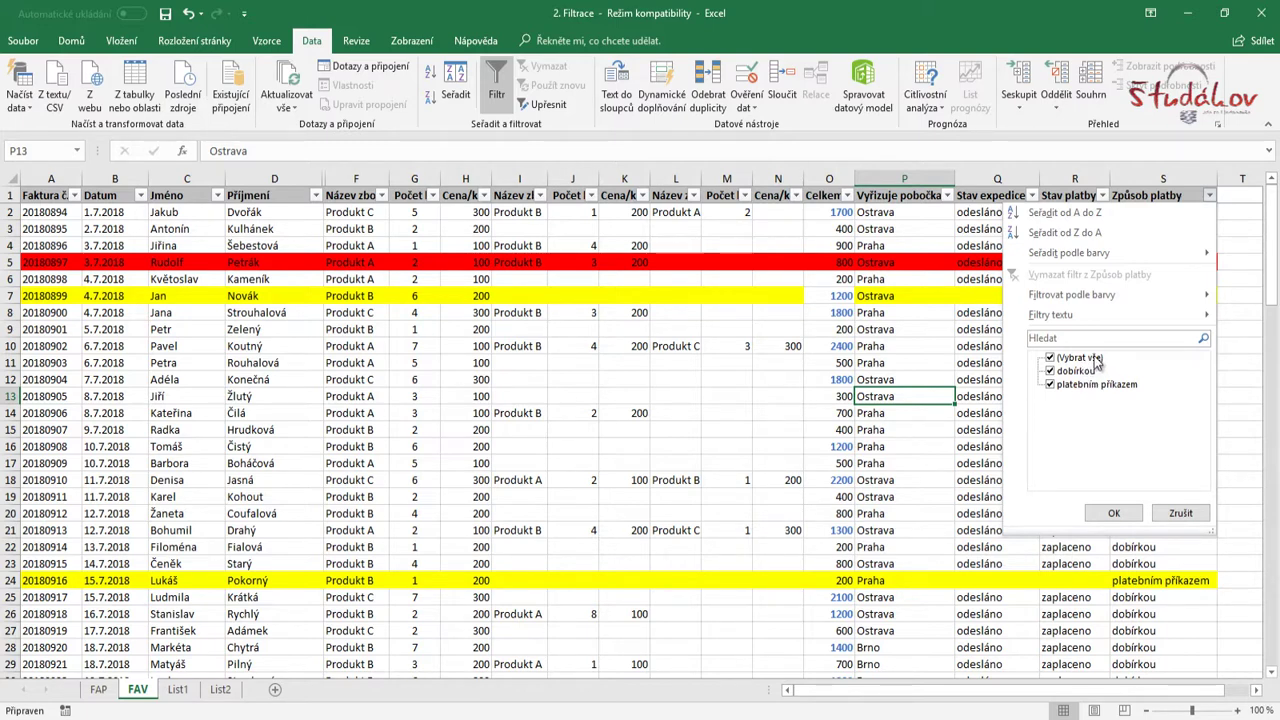
Filter Způsob platby to dobírkou only and scroll through the 90 remaining records
{"action": "left_click", "coordinate": [1096, 360]}
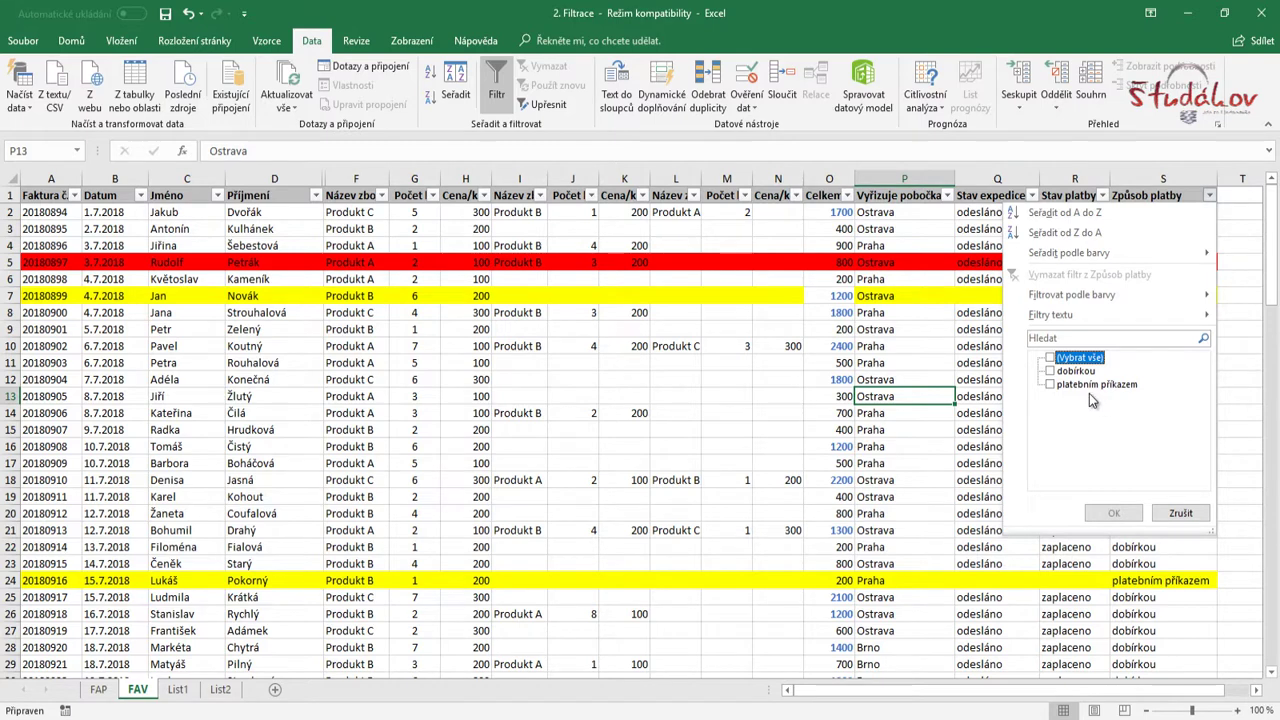
{"action": "left_click", "coordinate": [1068, 372]}
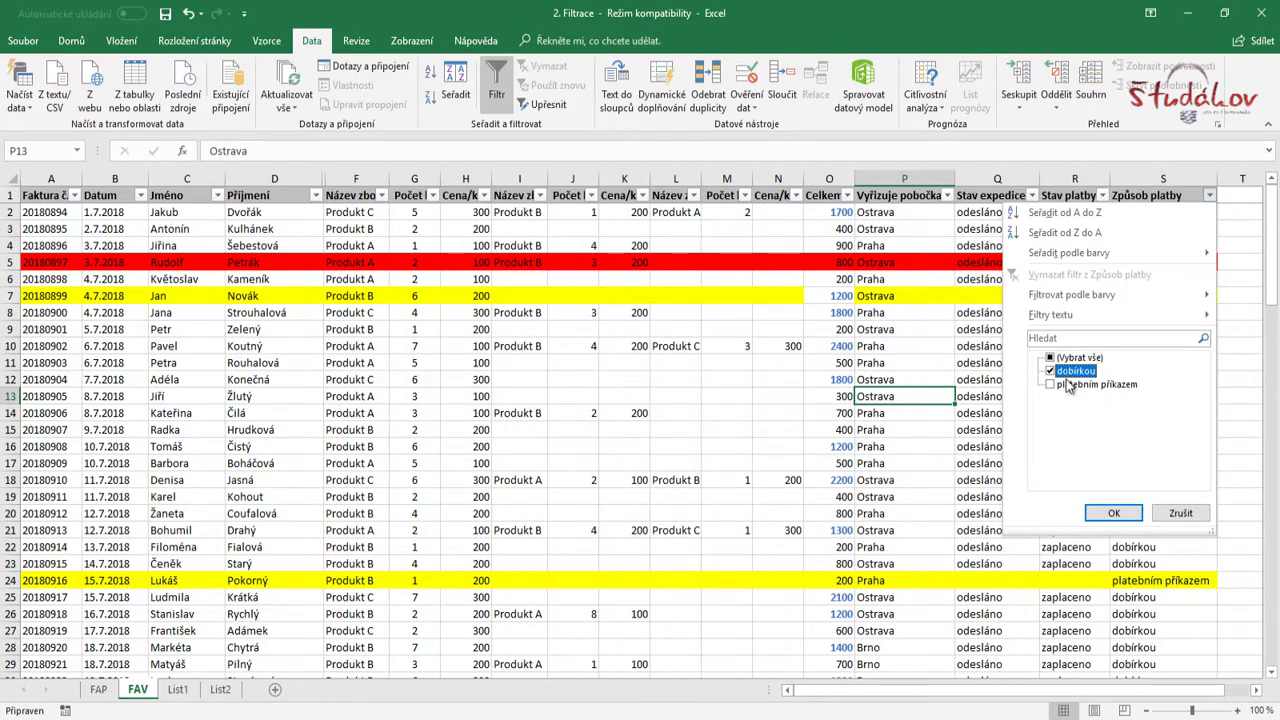
{"action": "left_click", "coordinate": [1113, 512]}
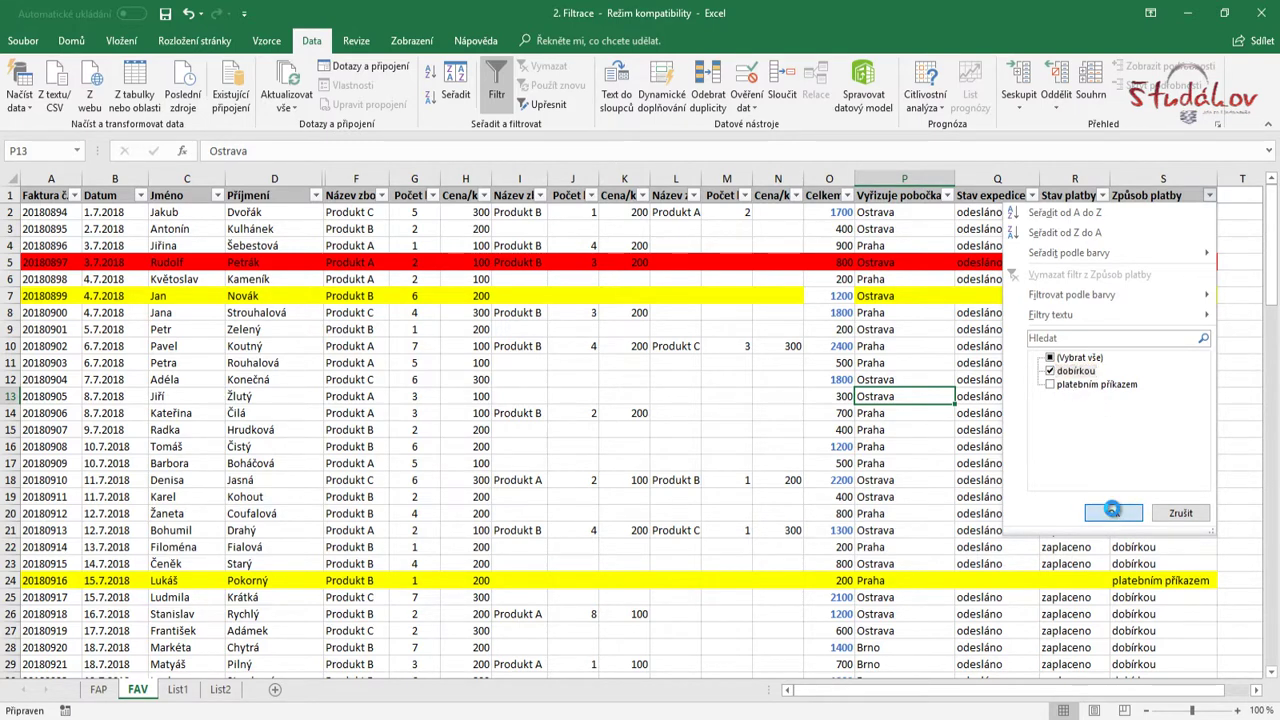
{"action": "scroll", "coordinate": [1115, 510], "scroll_direction": "down", "scroll_amount": 1}
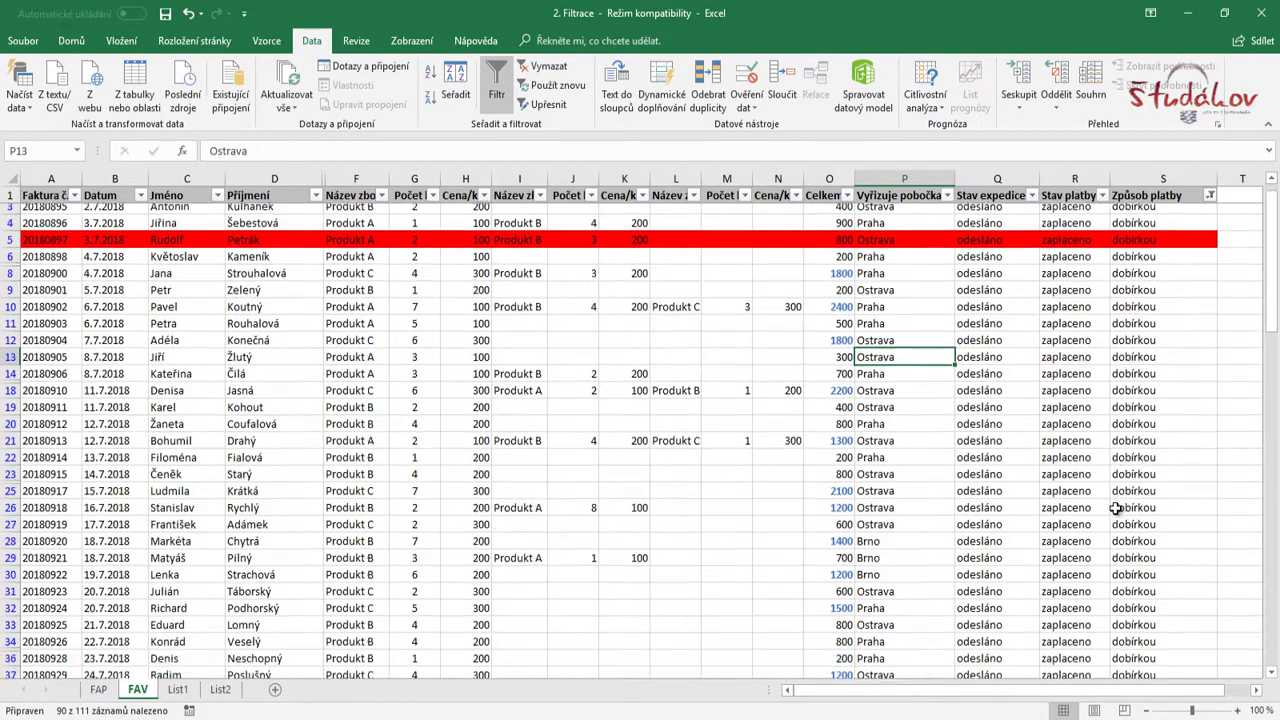
{"action": "scroll", "coordinate": [1115, 510], "scroll_direction": "down", "scroll_amount": 2}
{"action": "scroll", "coordinate": [1112, 525], "scroll_direction": "up", "scroll_amount": 2}
{"action": "scroll", "coordinate": [1111, 531], "scroll_direction": "up", "scroll_amount": 2}
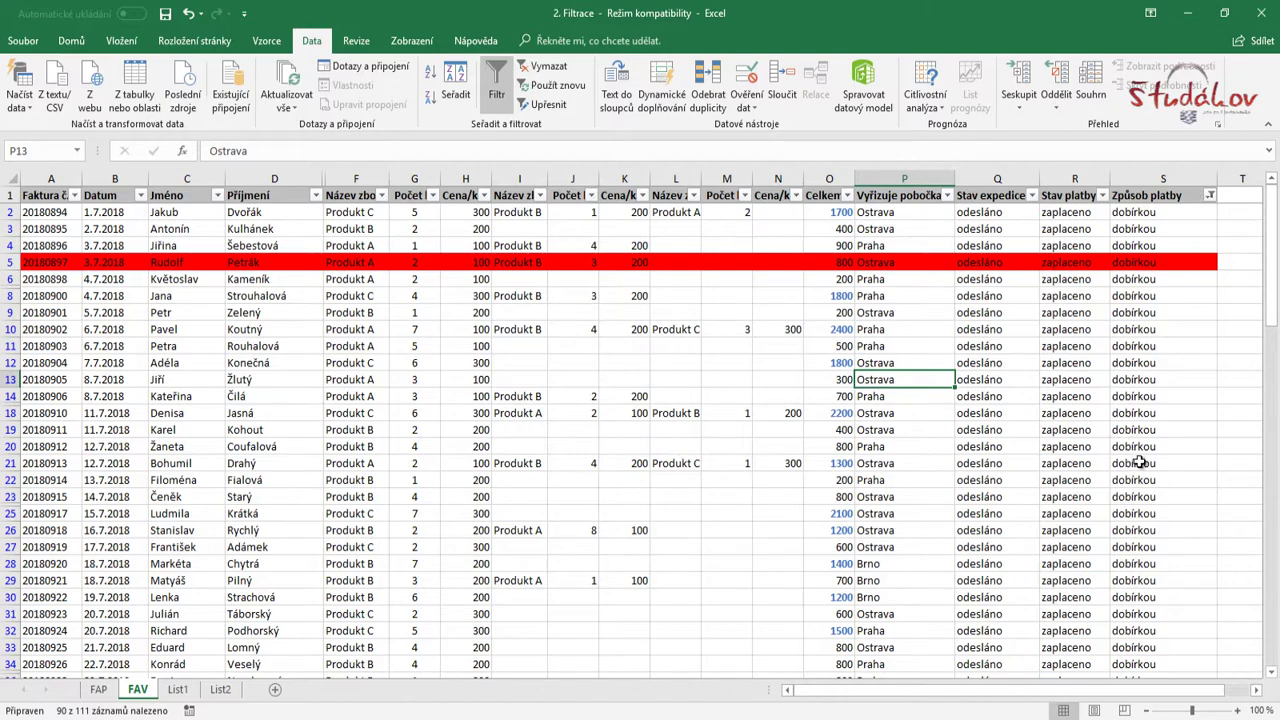
{"action": "scroll", "coordinate": [1140, 462], "scroll_direction": "down", "scroll_amount": 4}
{"action": "scroll", "coordinate": [1140, 465], "scroll_direction": "down", "scroll_amount": 6}
{"action": "scroll", "coordinate": [1140, 475], "scroll_direction": "down", "scroll_amount": 3}
{"action": "scroll", "coordinate": [1142, 486], "scroll_direction": "down", "scroll_amount": 4}
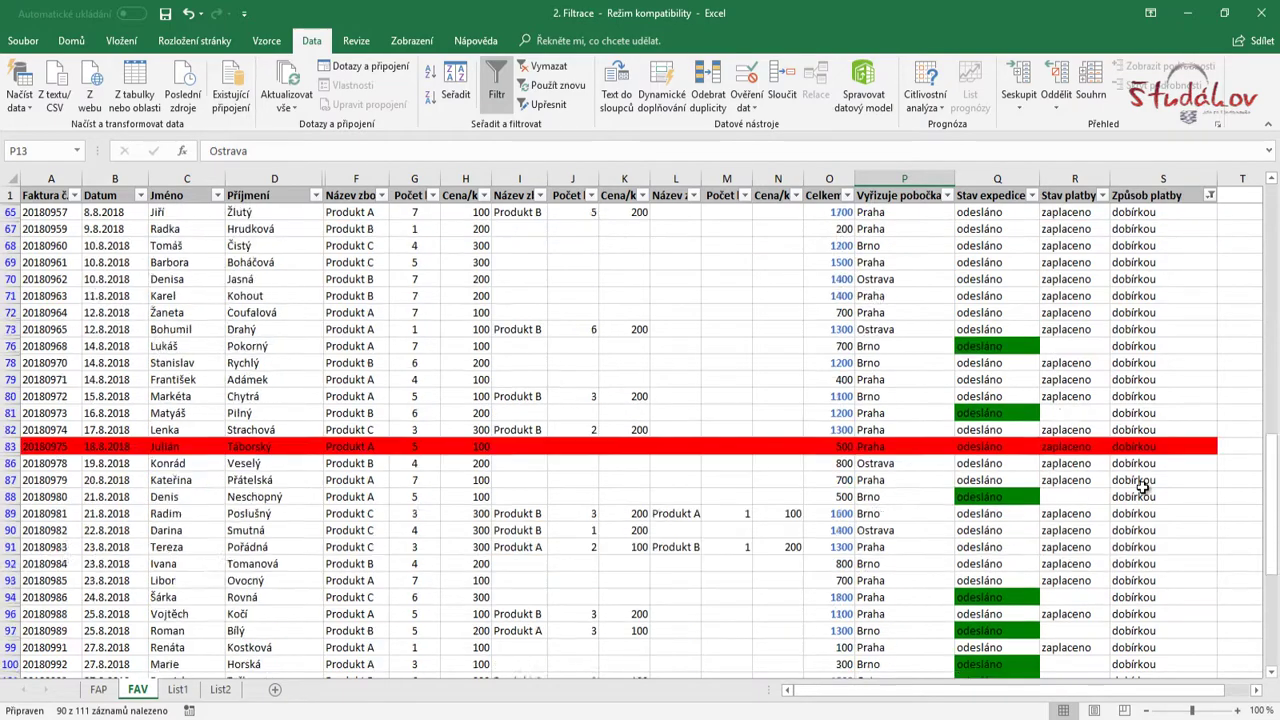
{"action": "scroll", "coordinate": [1142, 487], "scroll_direction": "down", "scroll_amount": 6}
{"action": "scroll", "coordinate": [1142, 490], "scroll_direction": "up", "scroll_amount": 5}
{"action": "scroll", "coordinate": [1142, 500], "scroll_direction": "up", "scroll_amount": 15}
{"action": "scroll", "coordinate": [1142, 508], "scroll_direction": "down", "scroll_amount": 1}
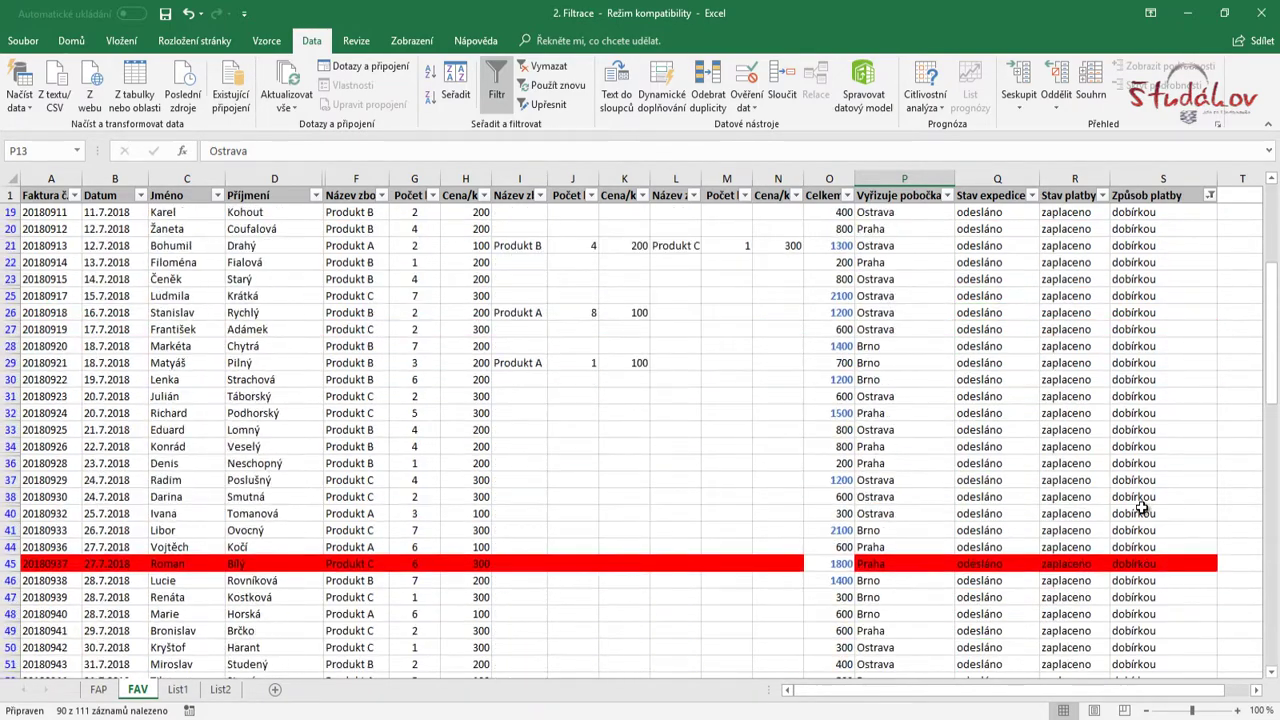
{"action": "scroll", "coordinate": [1142, 508], "scroll_direction": "up", "scroll_amount": 6}
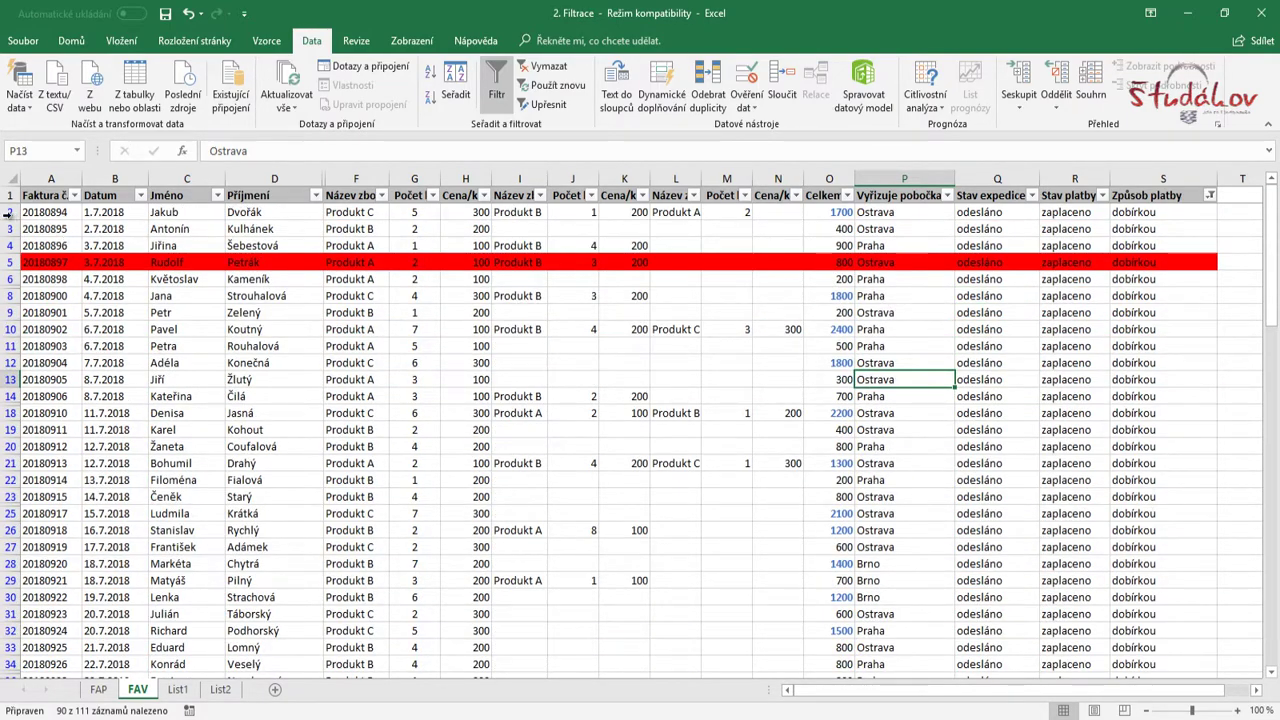
Copy the visible filtered rows 2–29 into cell A1 of sheet List2, then return to FAV
{"action": "left_click_drag", "start_coordinate": [8, 212], "coordinate": [8, 580]}
{"action": "left_click", "coordinate": [90, 43]}
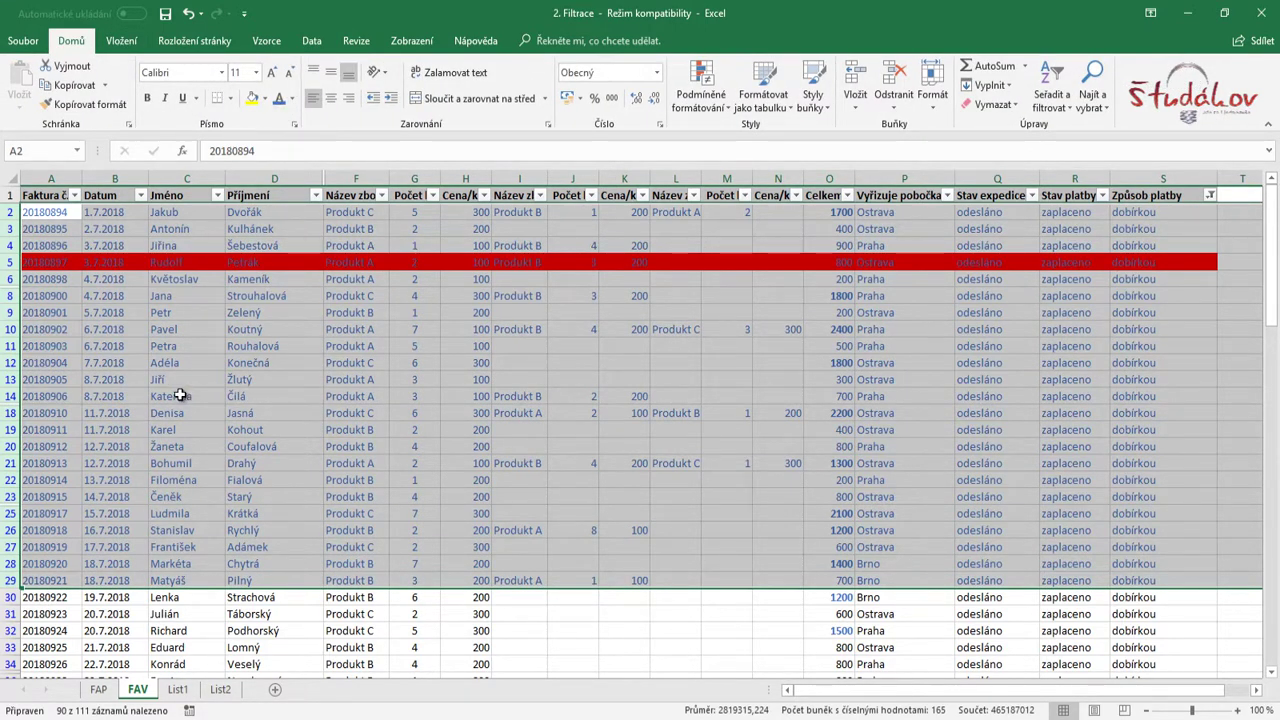
{"action": "key", "text": "ctrl+c"}
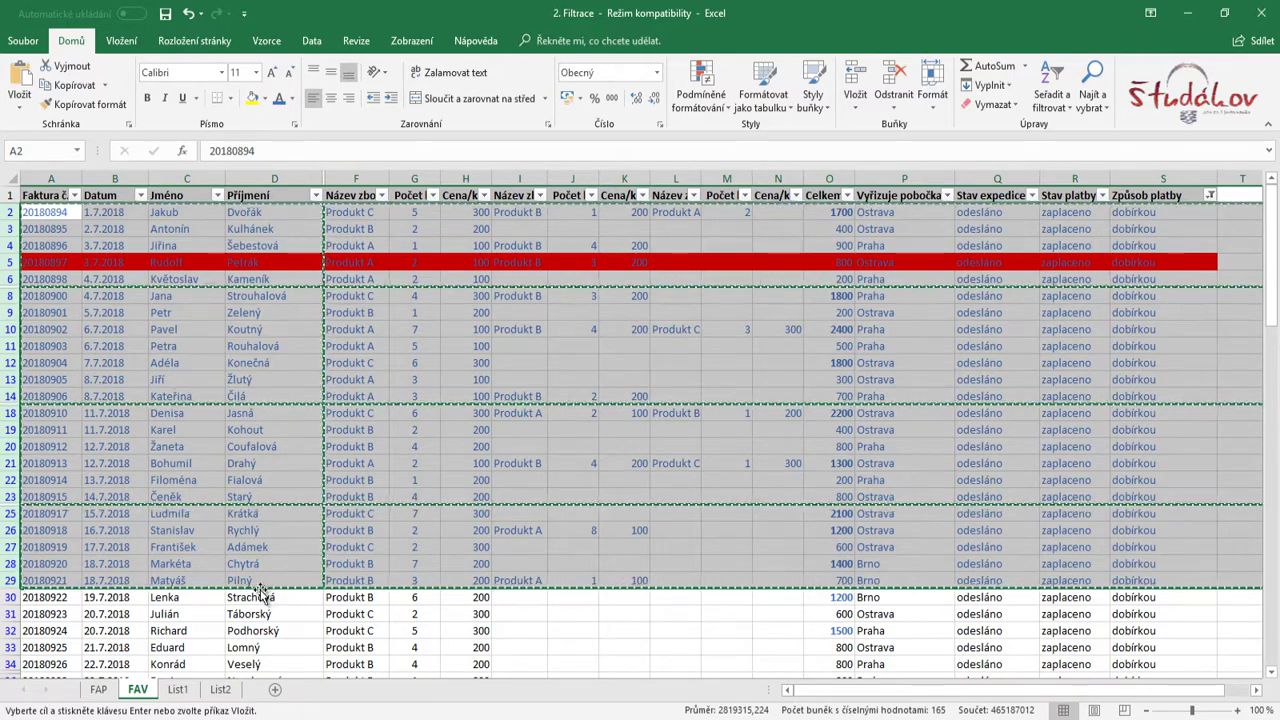
{"action": "key", "text": "ctrl+Page_Down"}
{"action": "key", "text": "ctrl+Page_Down"}
{"action": "left_click", "coordinate": [50, 196]}
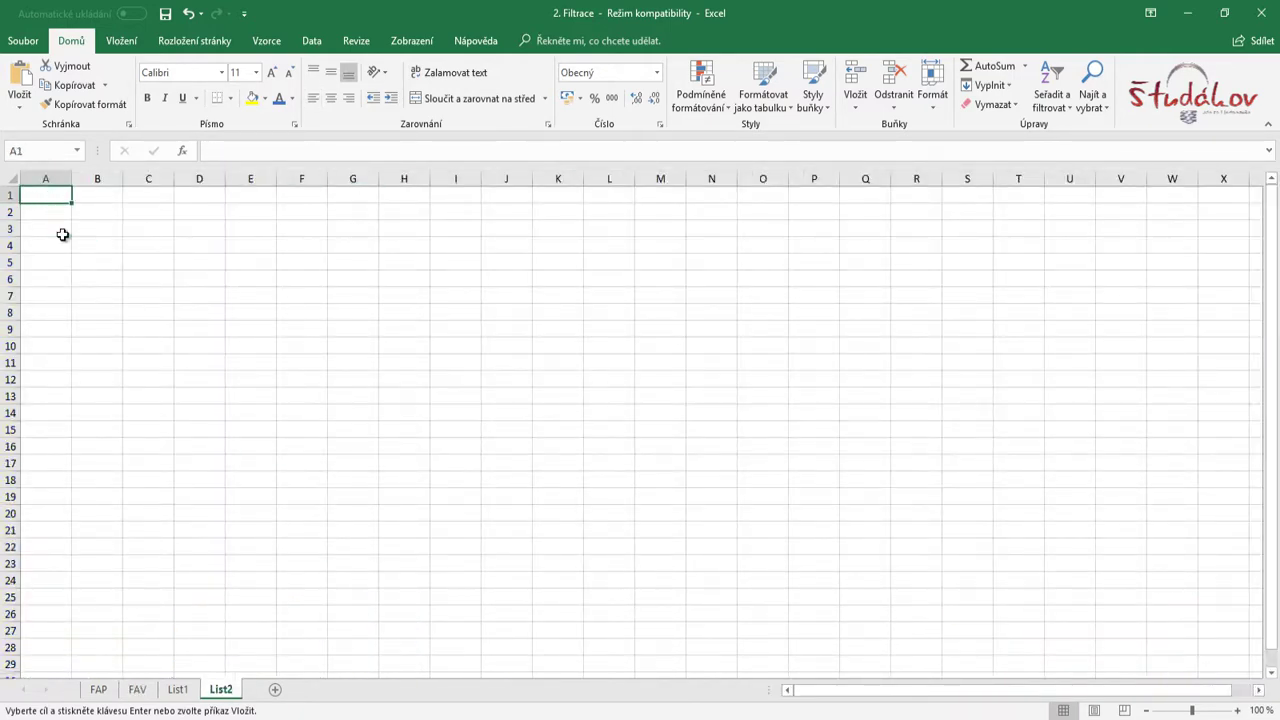
{"action": "key", "text": "ctrl+v"}
{"action": "left_click", "coordinate": [139, 690]}
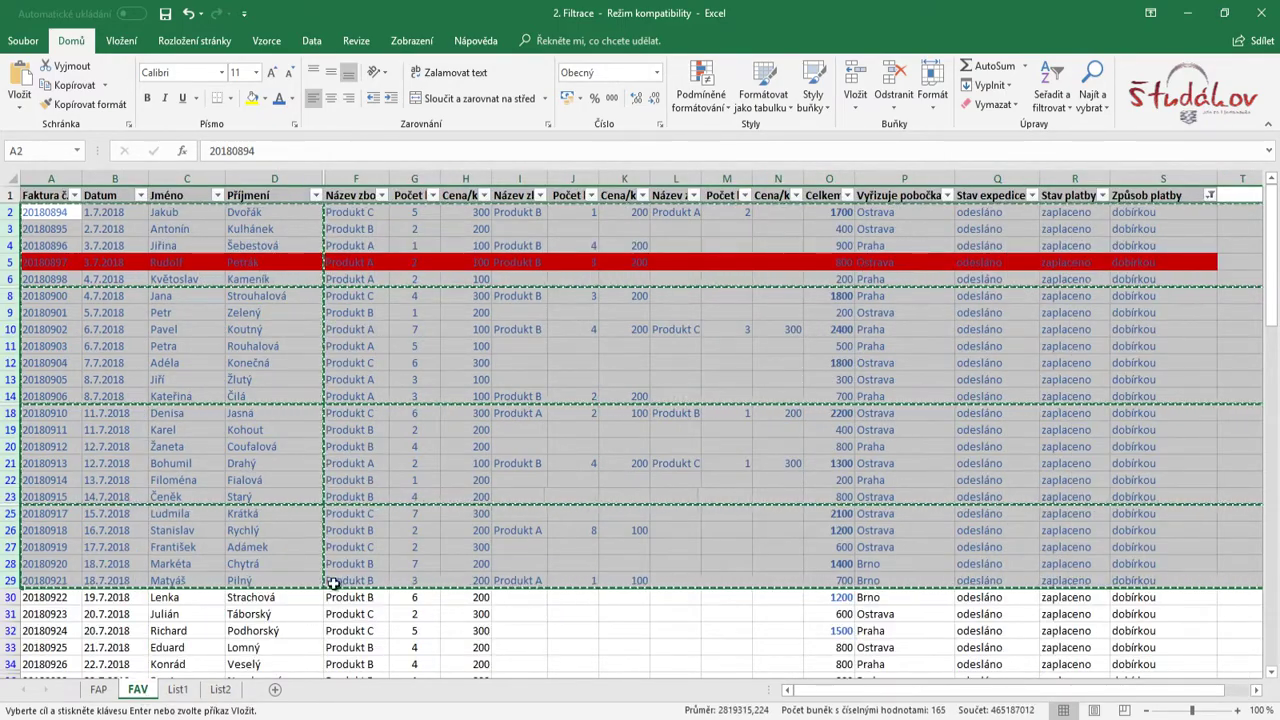
Undo the last table change and cancel the pending copy marquee
{"action": "left_click", "coordinate": [333, 613]}
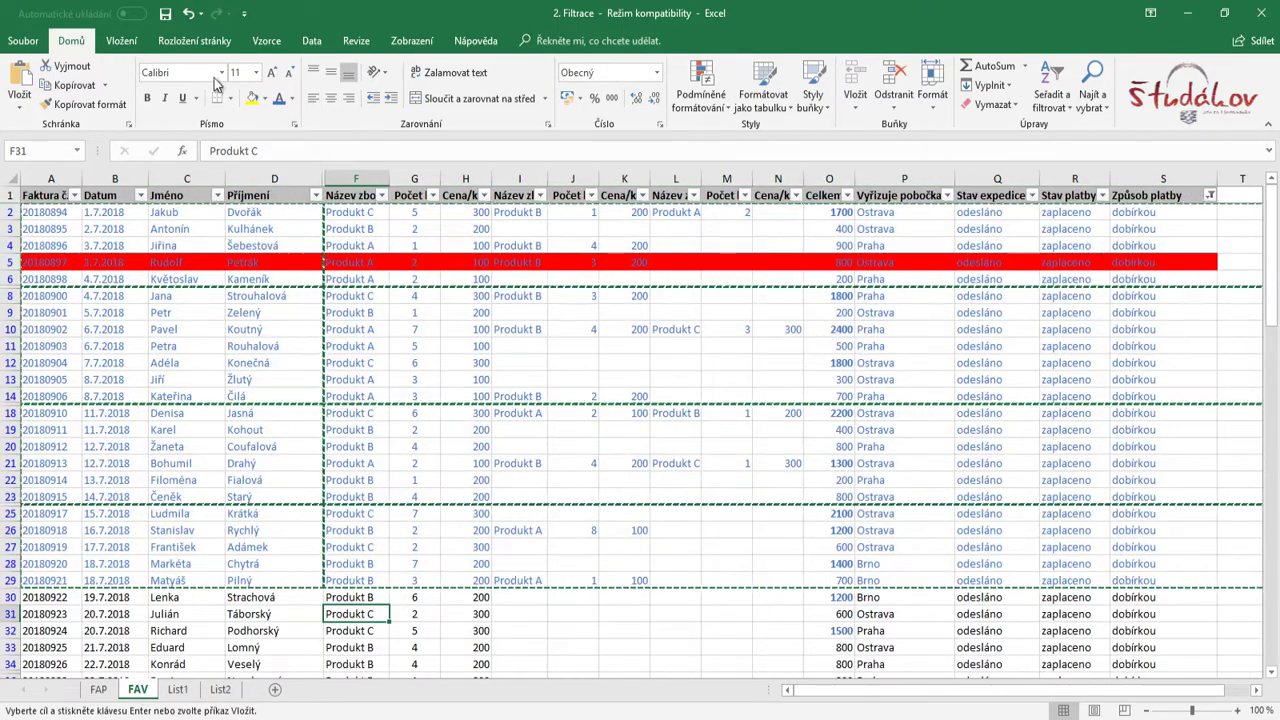
{"action": "left_click", "coordinate": [187, 13]}
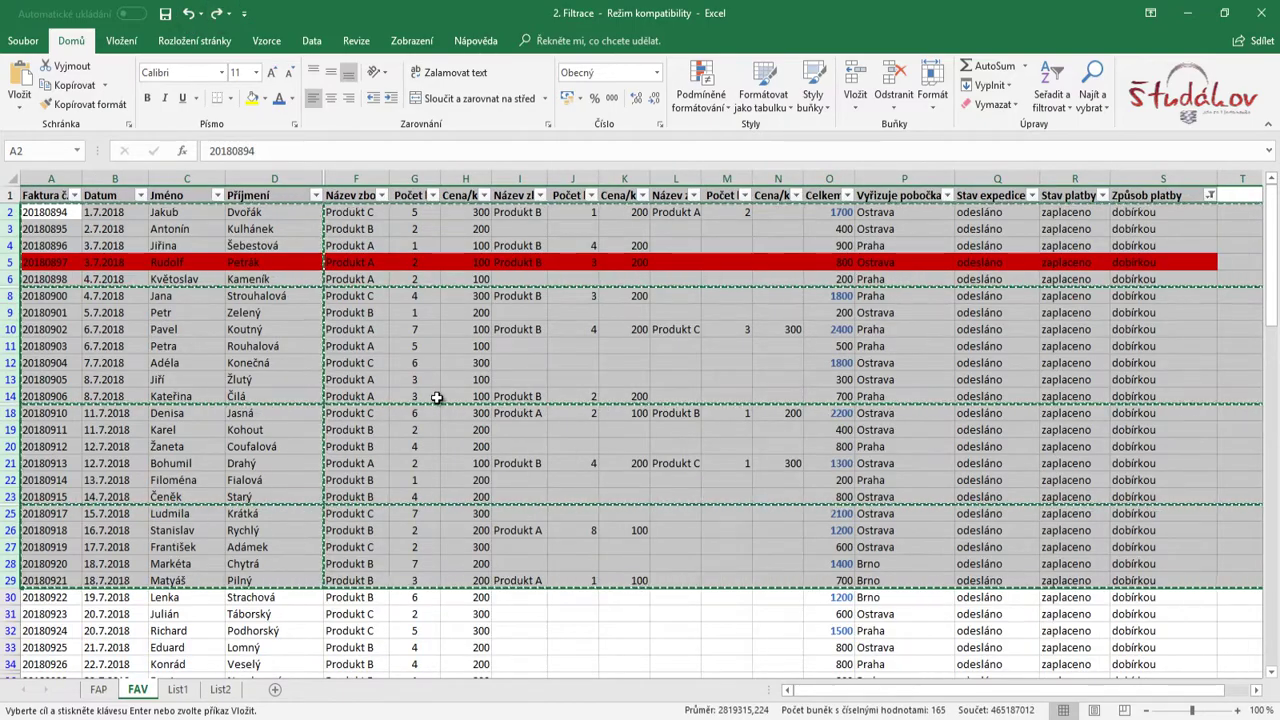
{"action": "left_click", "coordinate": [414, 396]}
{"action": "key", "text": "Escape"}
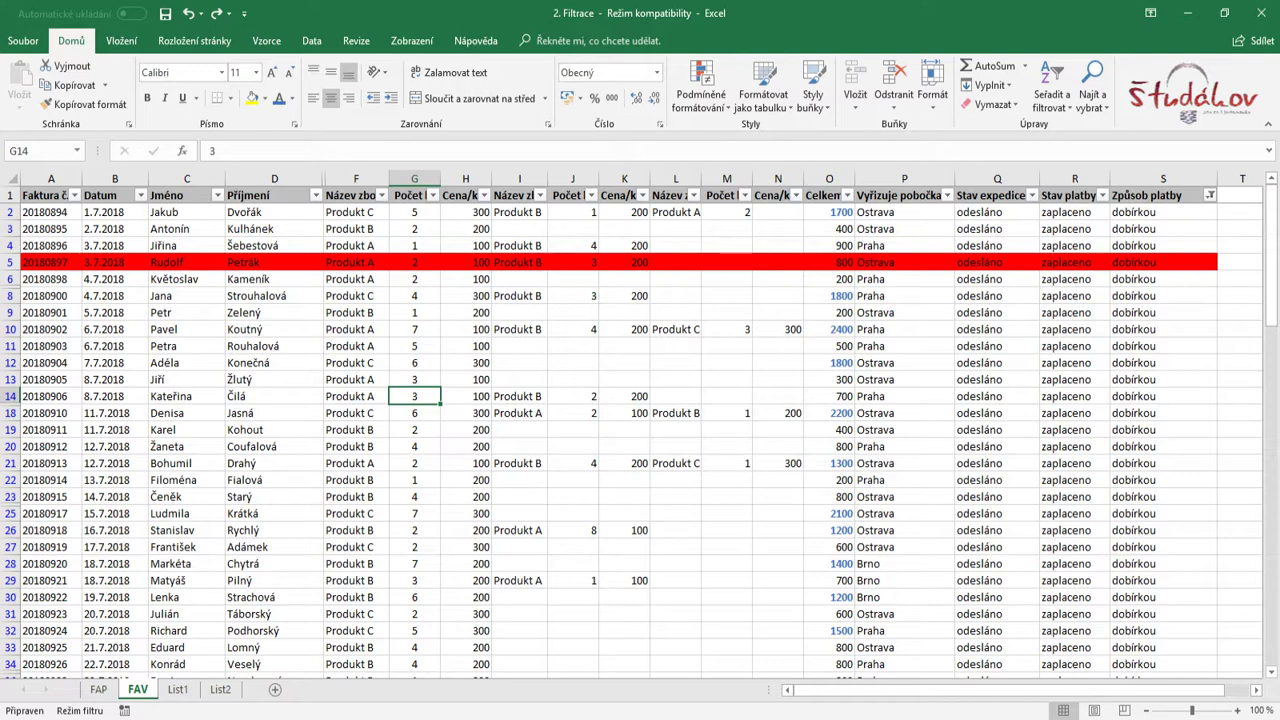
{"action": "left_click", "coordinate": [1150, 300]}
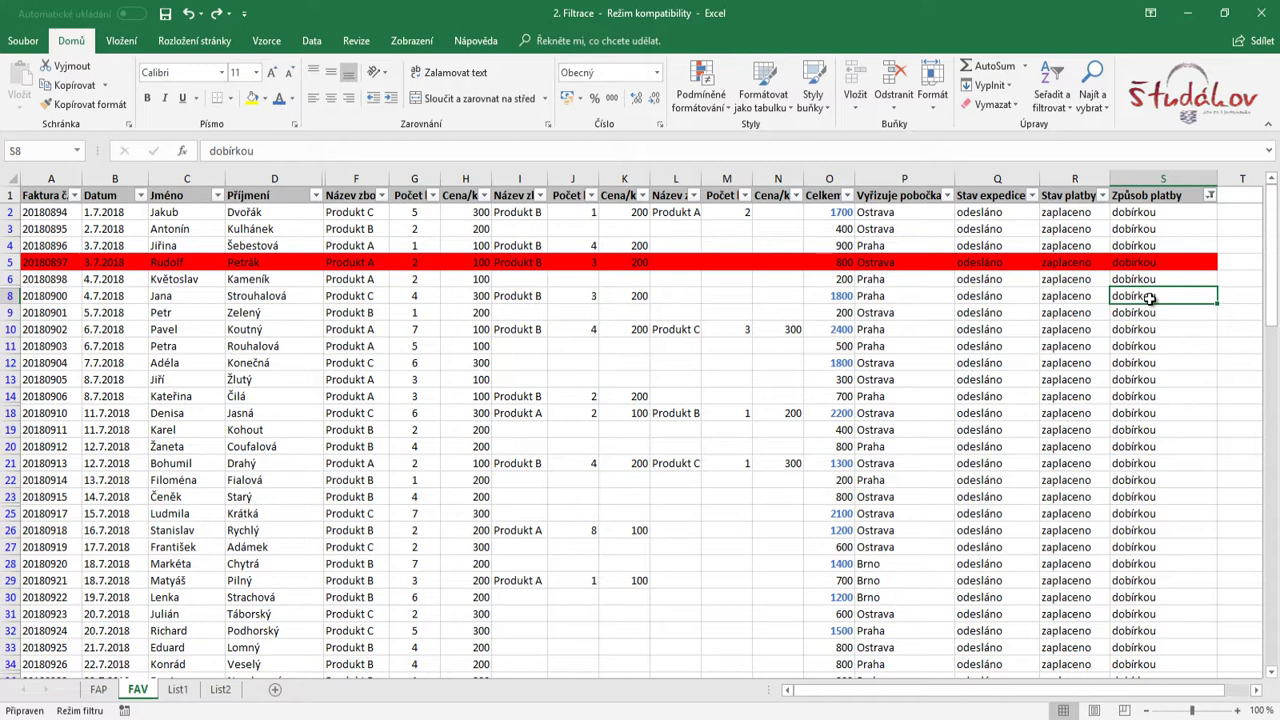
{"action": "double_click", "coordinate": [1150, 297]}
{"action": "key", "text": "BackSpace"}
{"action": "key", "text": "BackSpace"}
{"action": "type", "text": "a"}
{"action": "key", "text": "Return"}
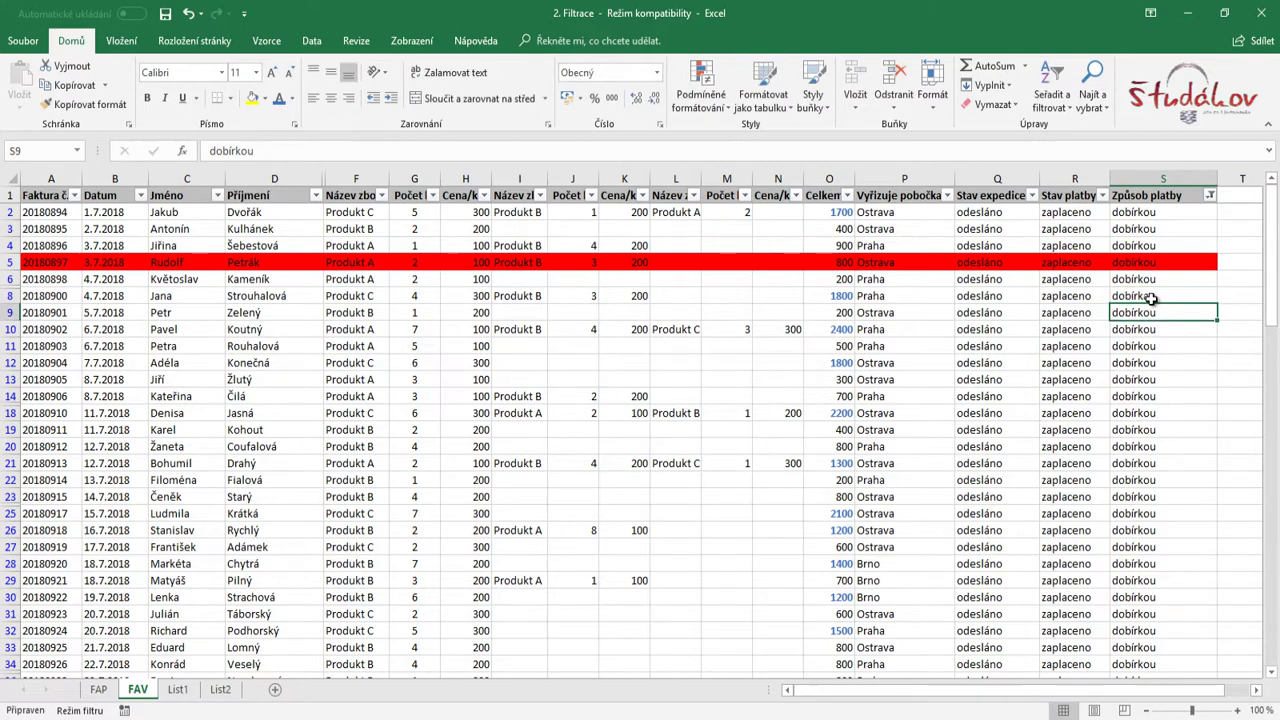
{"action": "left_click", "coordinate": [1210, 195]}
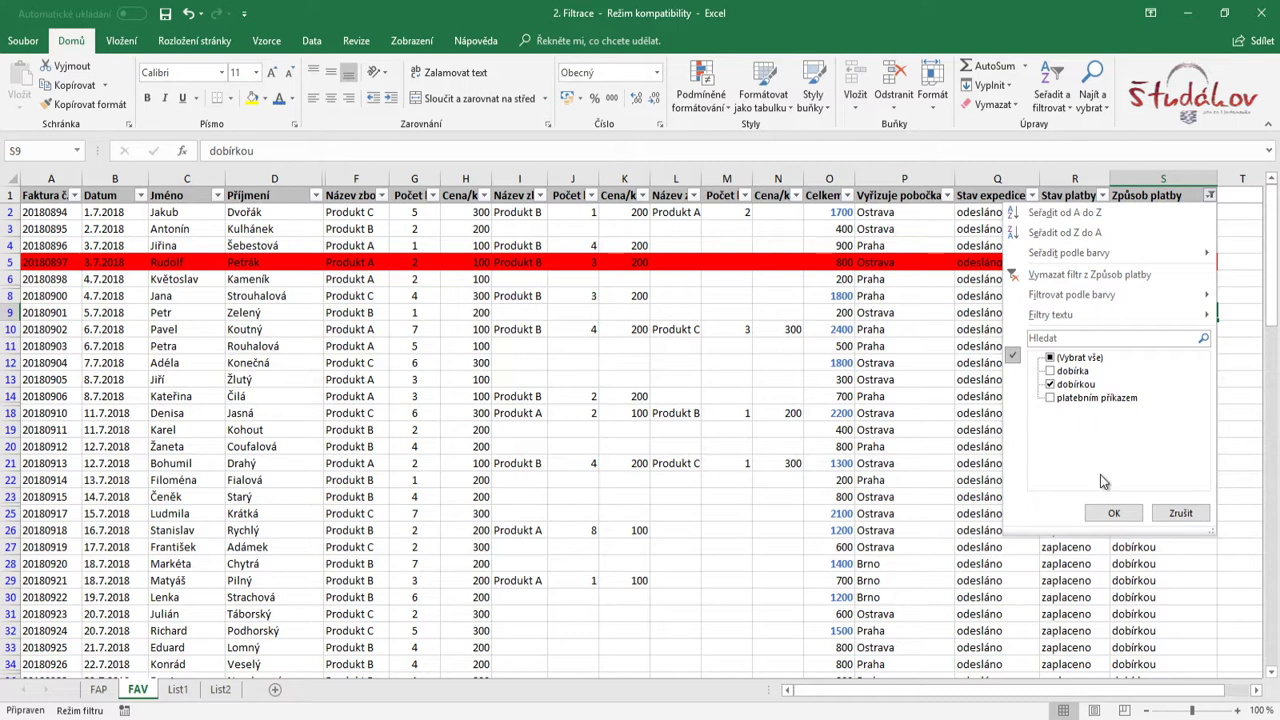
{"action": "left_click", "coordinate": [1196, 558]}
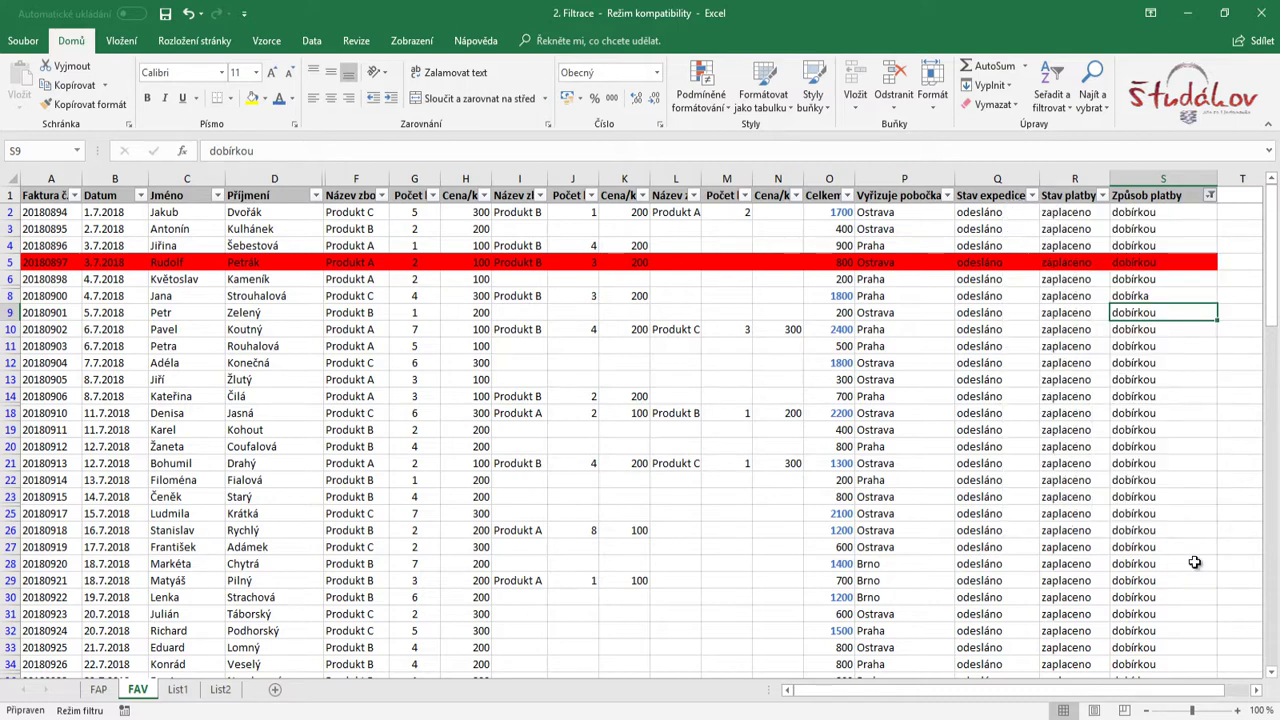
{"action": "left_click", "coordinate": [187, 13]}
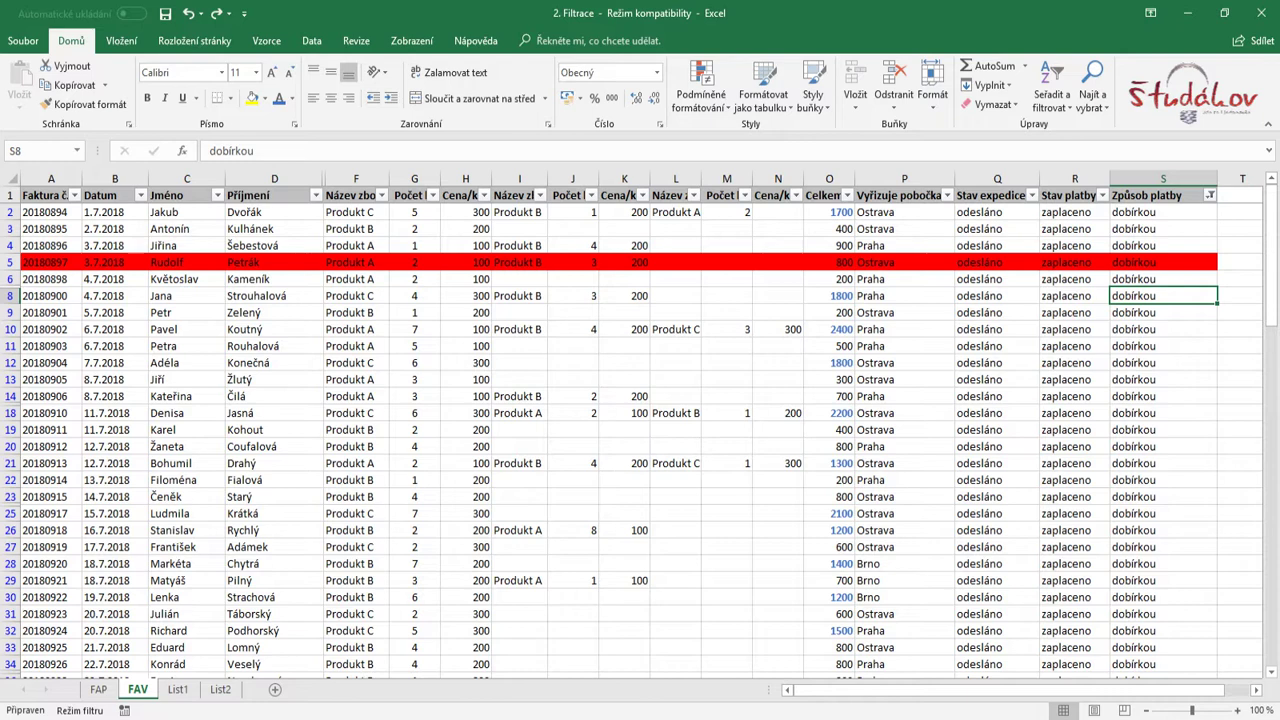
{"action": "left_click", "coordinate": [258, 210]}
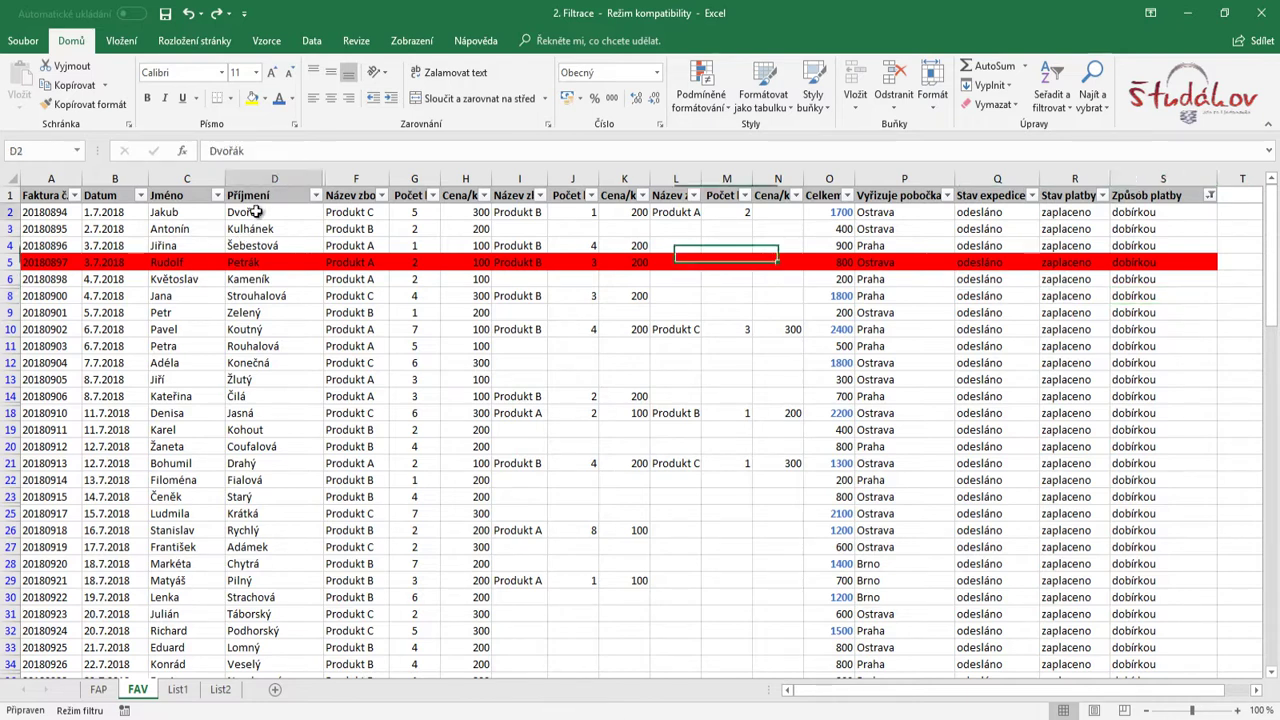
{"action": "left_click", "coordinate": [315, 195]}
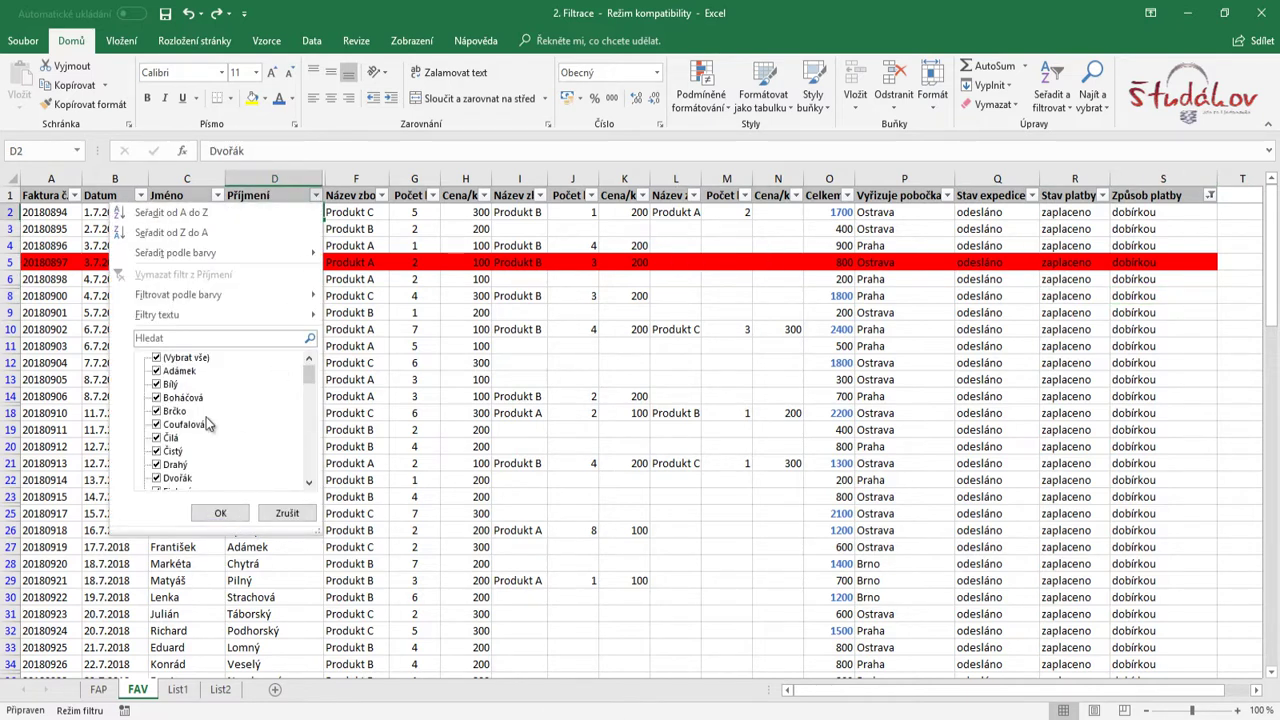
{"action": "scroll", "coordinate": [195, 445], "scroll_direction": "down", "scroll_amount": 2}
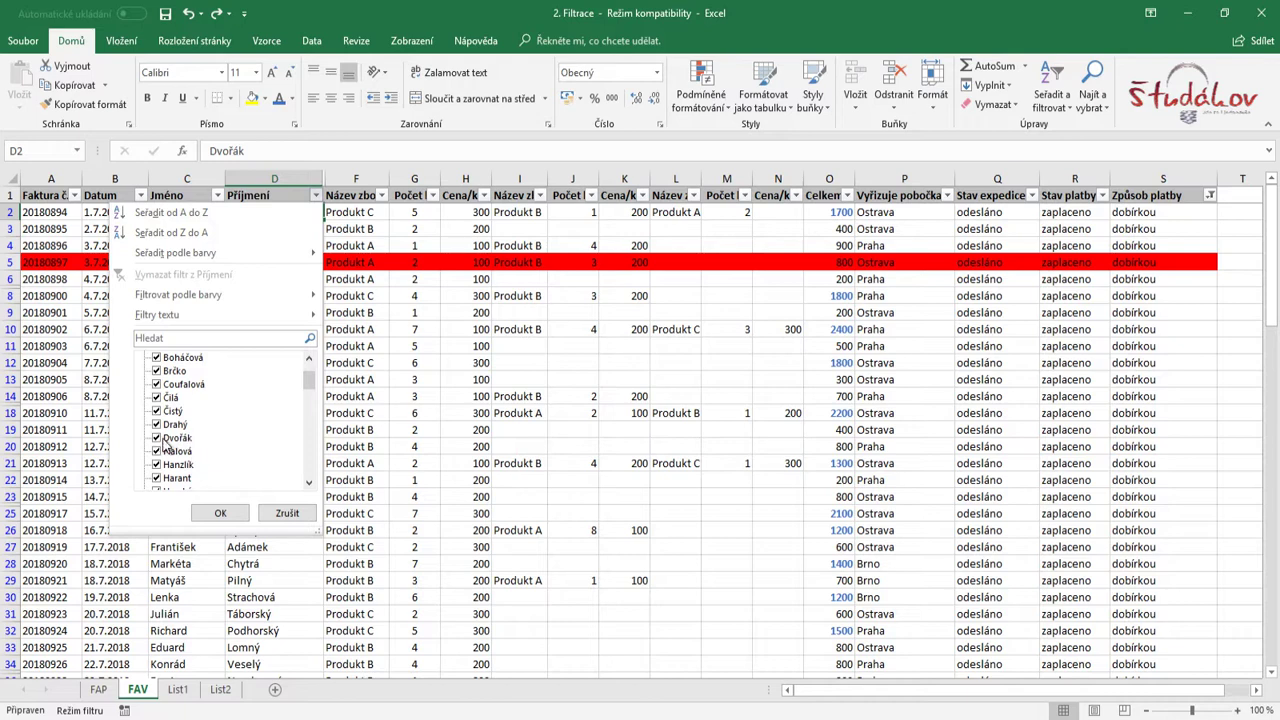
{"action": "left_click", "coordinate": [293, 587]}
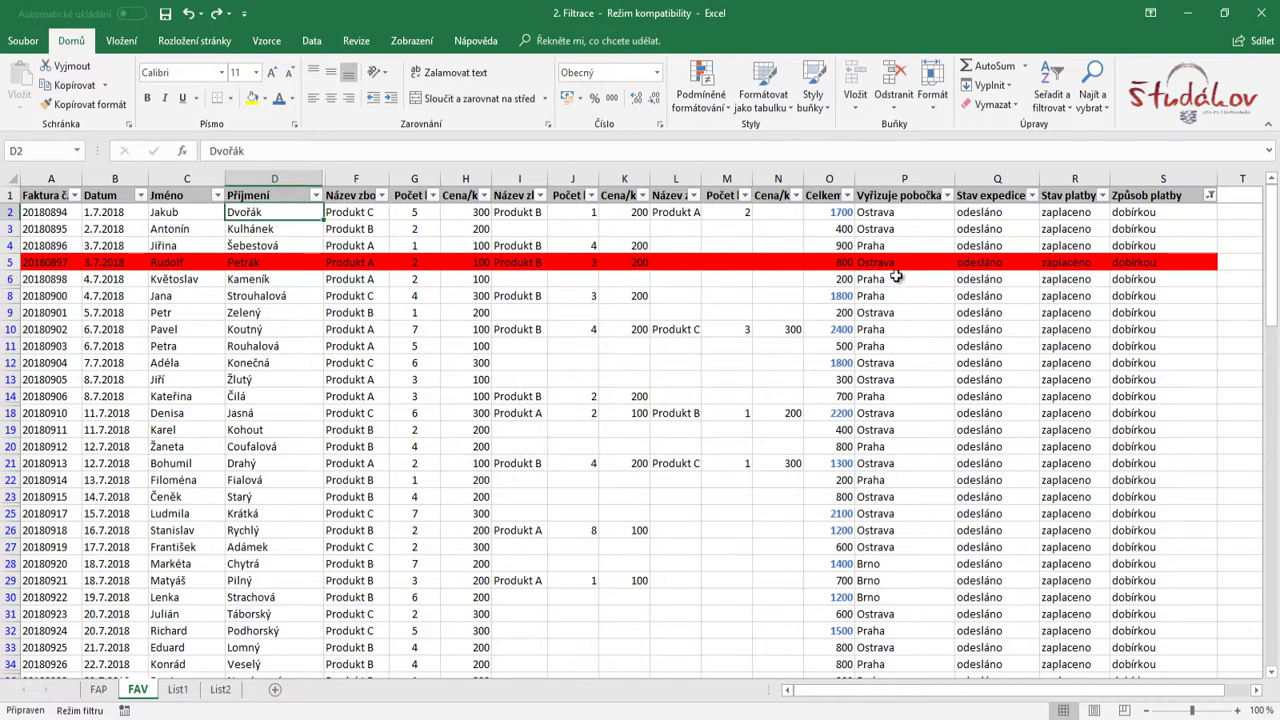
{"action": "left_click", "coordinate": [892, 226]}
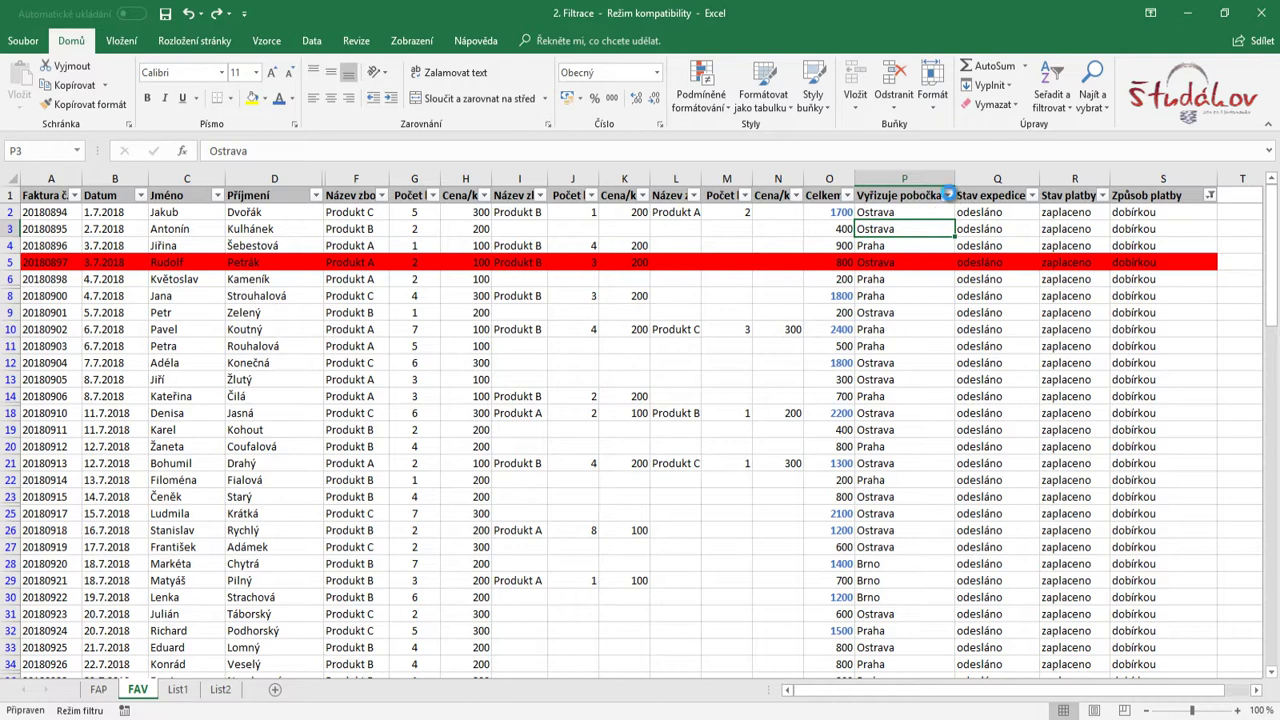
Filter Vyřizuje pobočka to Ostrava only and scroll through the 33 matching records
{"action": "left_click", "coordinate": [946, 195]}
{"action": "left_click", "coordinate": [812, 357]}
{"action": "left_click", "coordinate": [809, 384]}
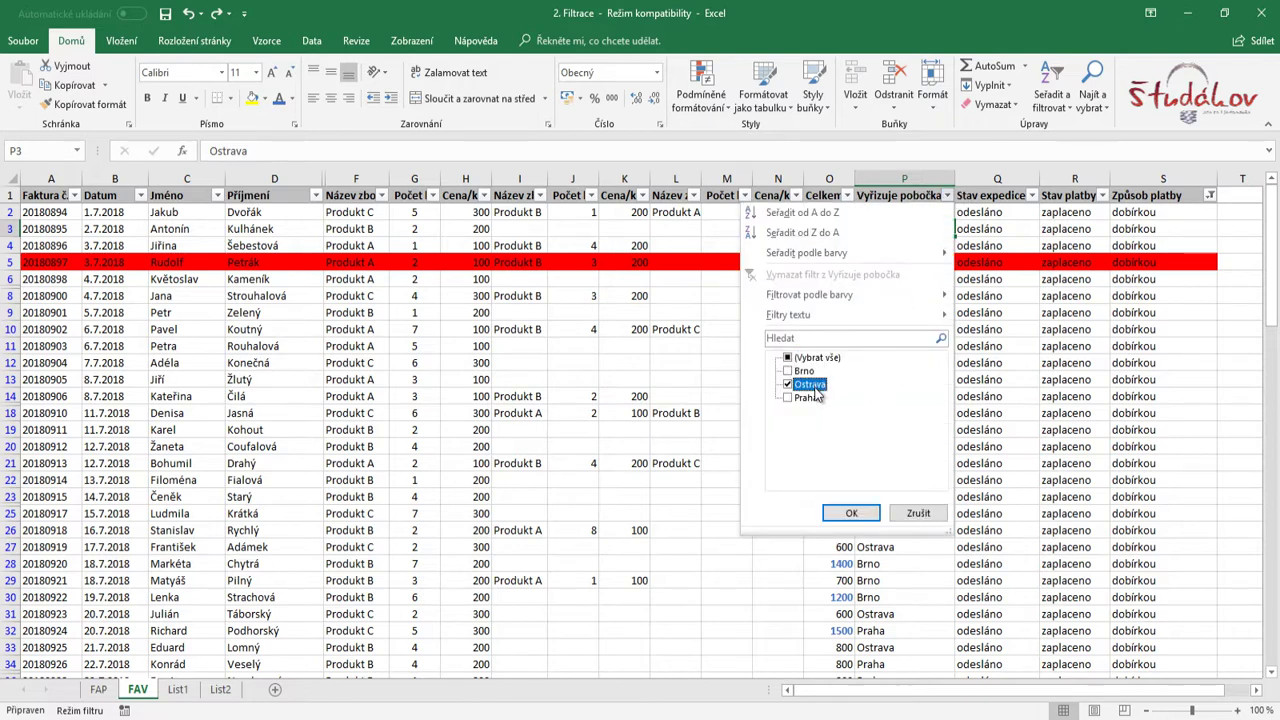
{"action": "left_click", "coordinate": [851, 513]}
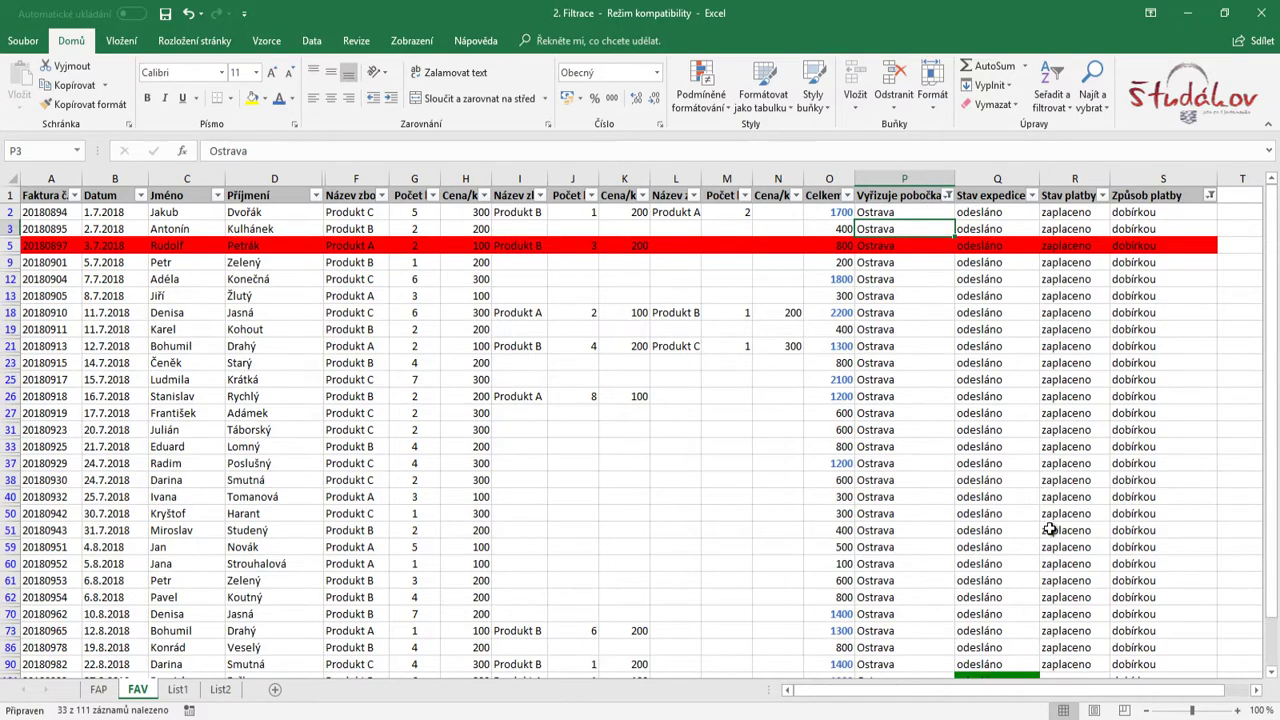
{"action": "scroll", "coordinate": [996, 535], "scroll_direction": "down", "scroll_amount": 6}
{"action": "scroll", "coordinate": [996, 537], "scroll_direction": "up", "scroll_amount": 2}
{"action": "scroll", "coordinate": [996, 537], "scroll_direction": "up", "scroll_amount": 2}
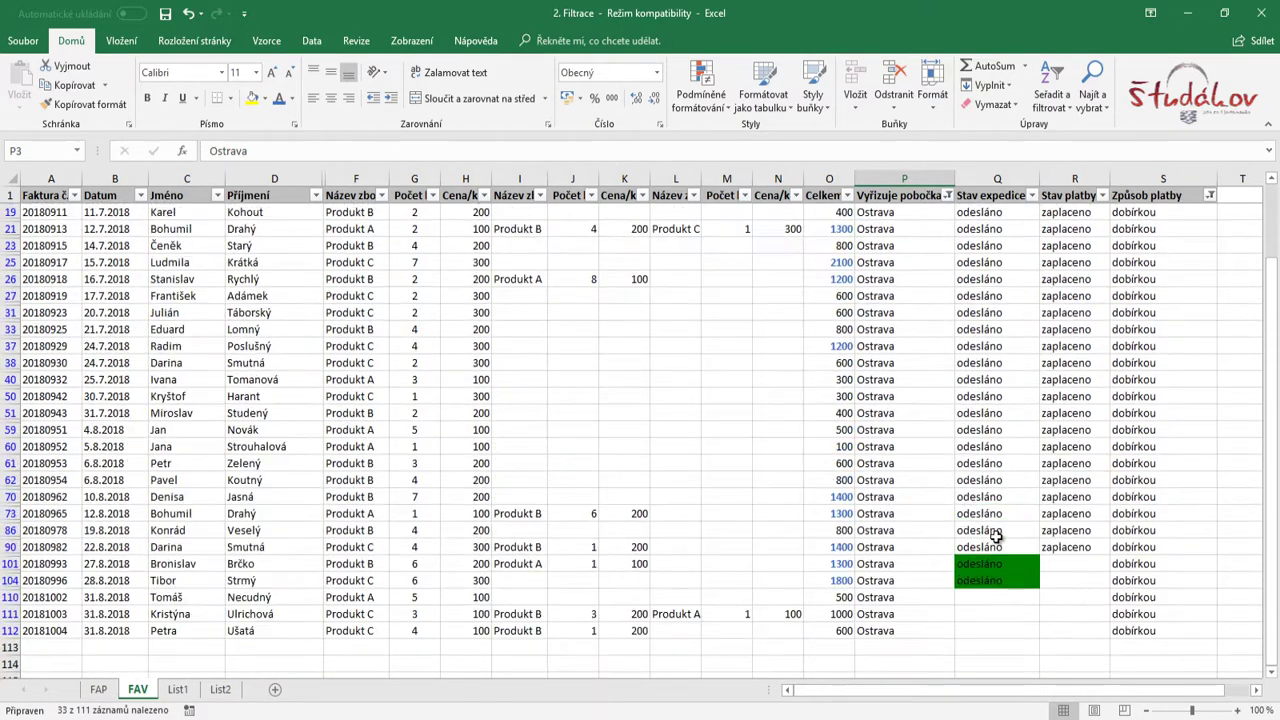
{"action": "scroll", "coordinate": [996, 537], "scroll_direction": "up", "scroll_amount": 3}
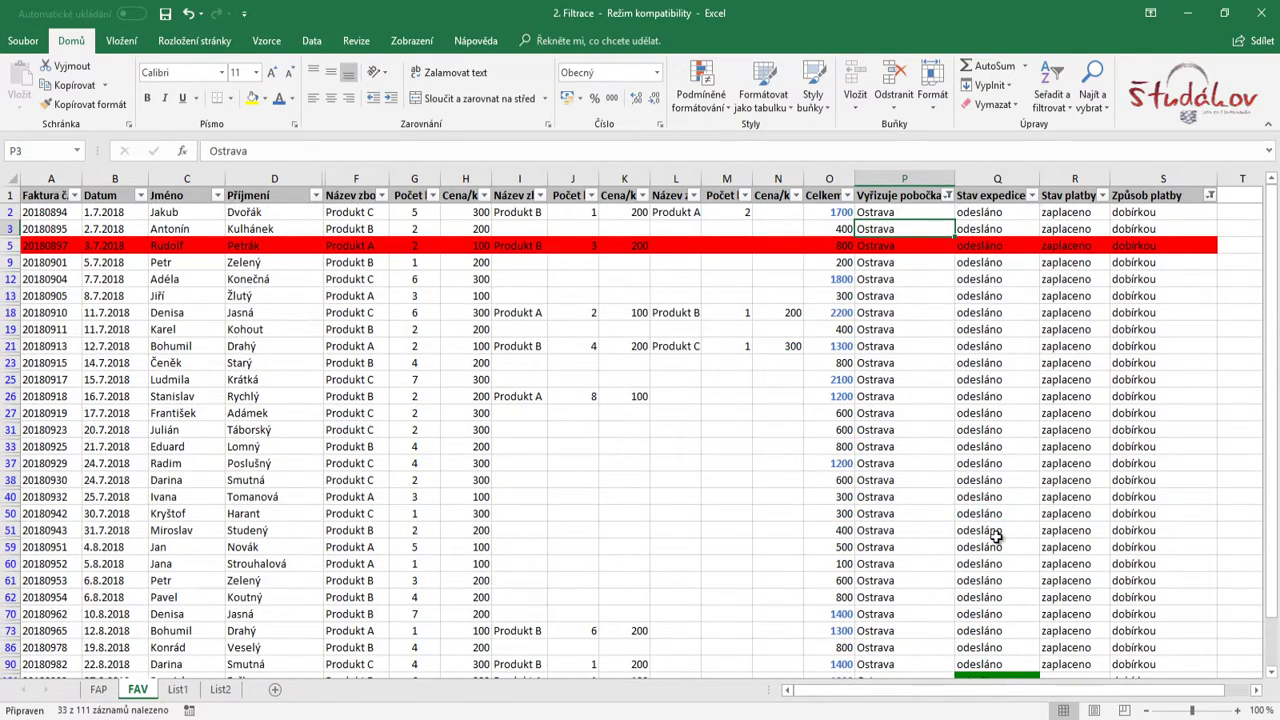
{"action": "scroll", "coordinate": [996, 537], "scroll_direction": "down", "scroll_amount": 3}
{"action": "scroll", "coordinate": [996, 537], "scroll_direction": "up", "scroll_amount": 2}
{"action": "scroll", "coordinate": [996, 537], "scroll_direction": "up", "scroll_amount": 2}
{"action": "scroll", "coordinate": [747, 593], "scroll_direction": "down", "scroll_amount": 3}
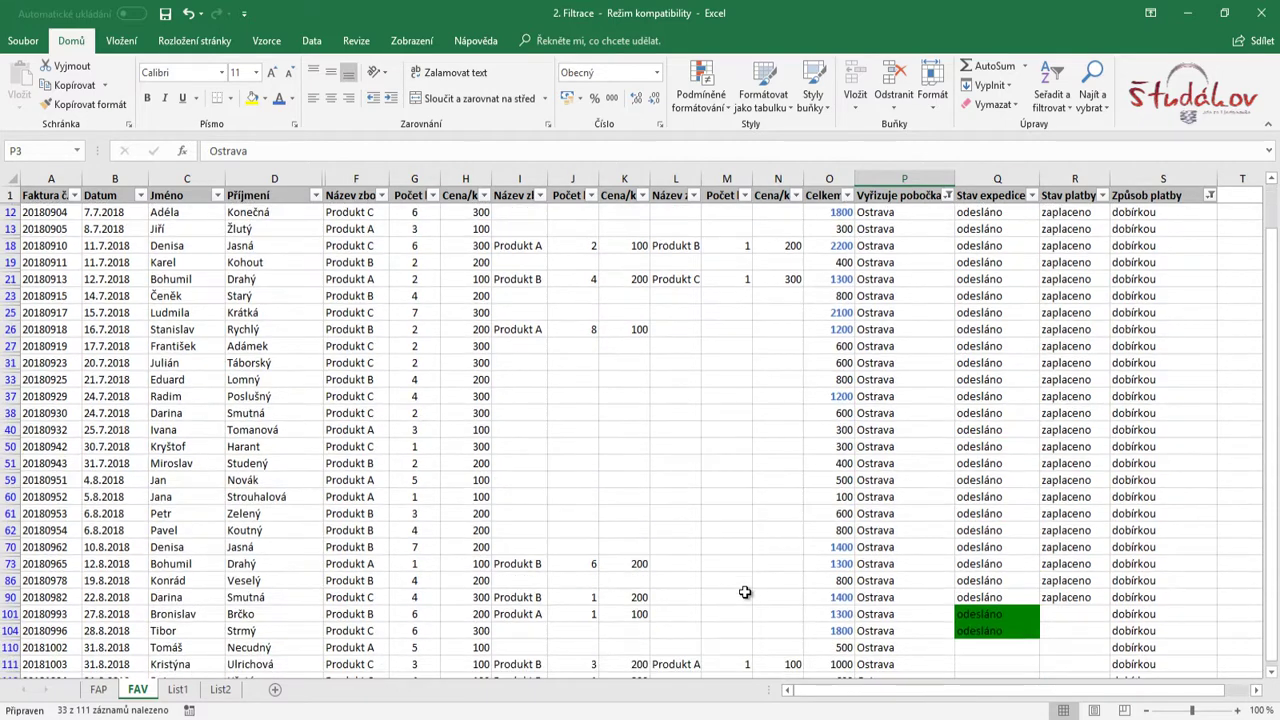
{"action": "scroll", "coordinate": [747, 593], "scroll_direction": "up", "scroll_amount": 3}
Reset the Vyřizuje pobočka and Způsob platby filters to include all branches and both payment methods
{"action": "left_click", "coordinate": [311, 40]}
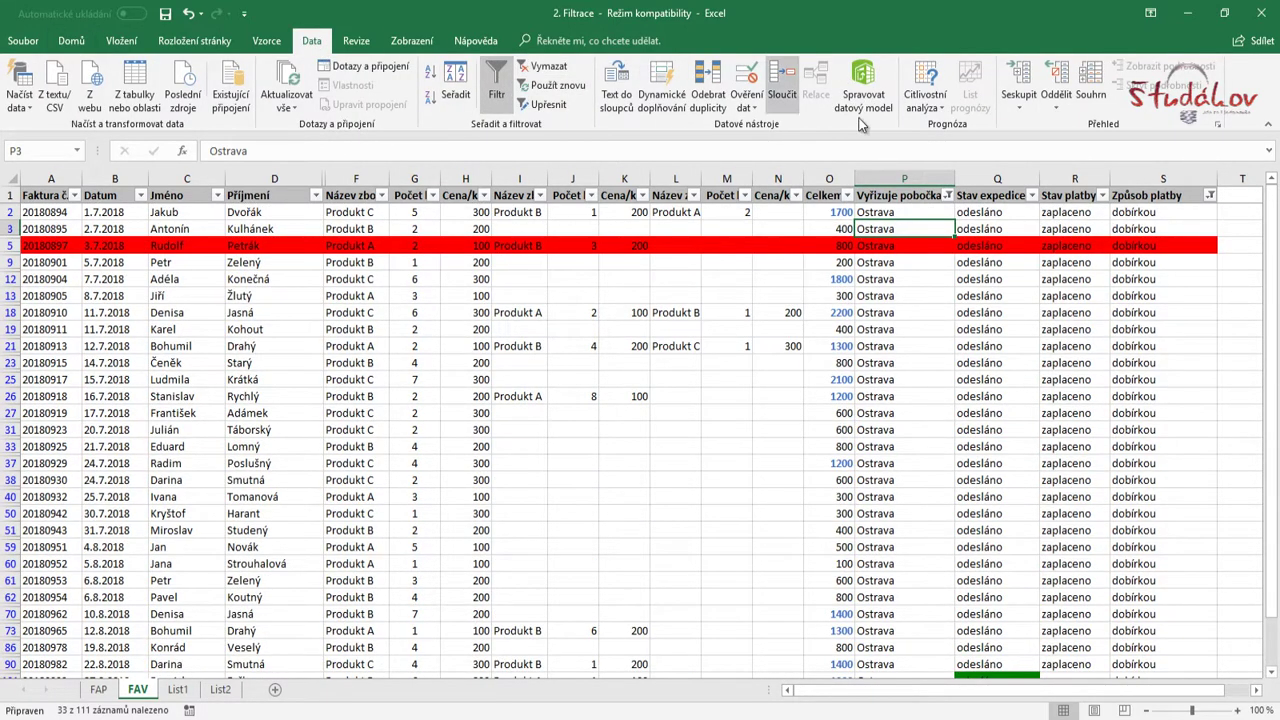
{"action": "left_click", "coordinate": [948, 197]}
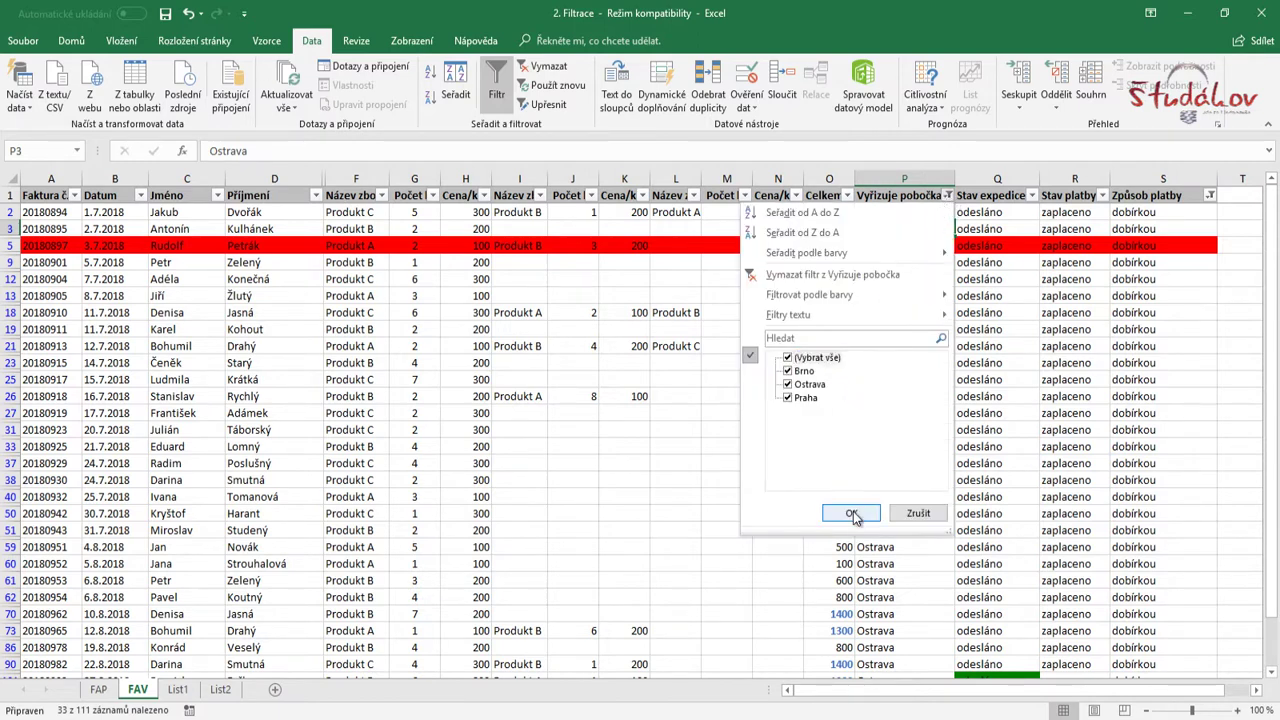
{"action": "left_click", "coordinate": [851, 513]}
{"action": "left_click", "coordinate": [1210, 195]}
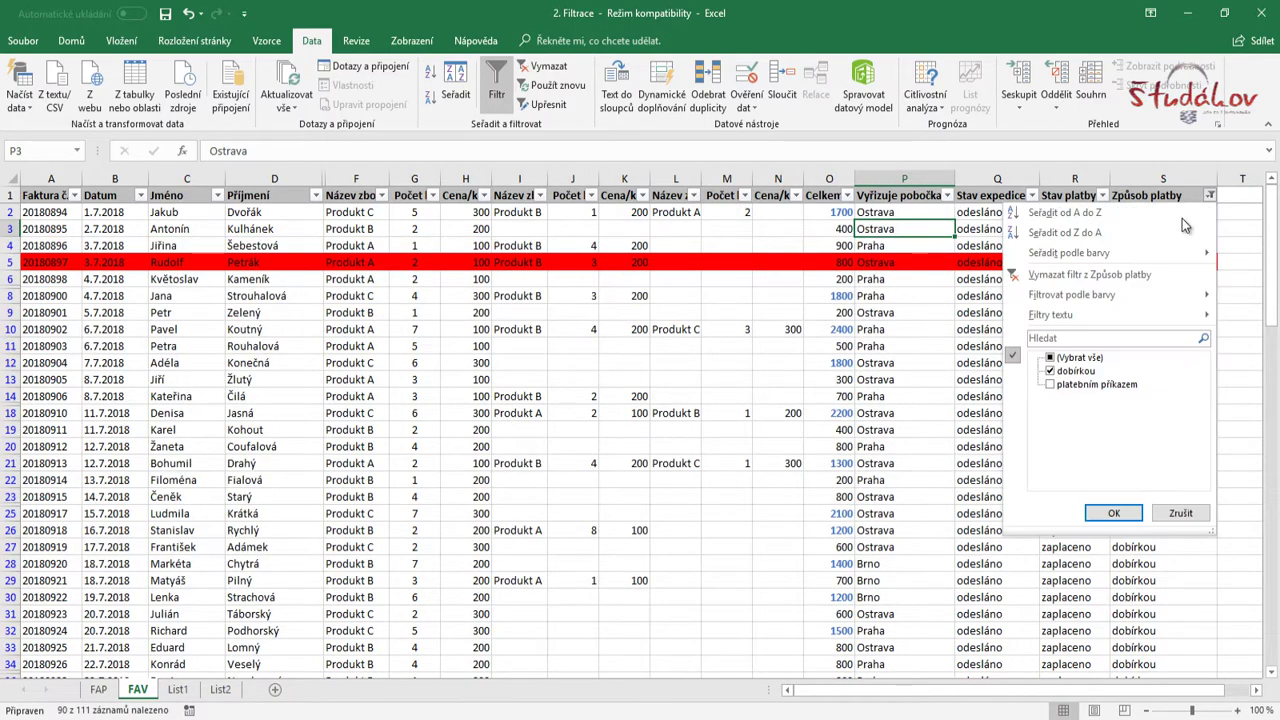
{"action": "left_click", "coordinate": [1080, 358]}
{"action": "left_click", "coordinate": [1113, 512]}
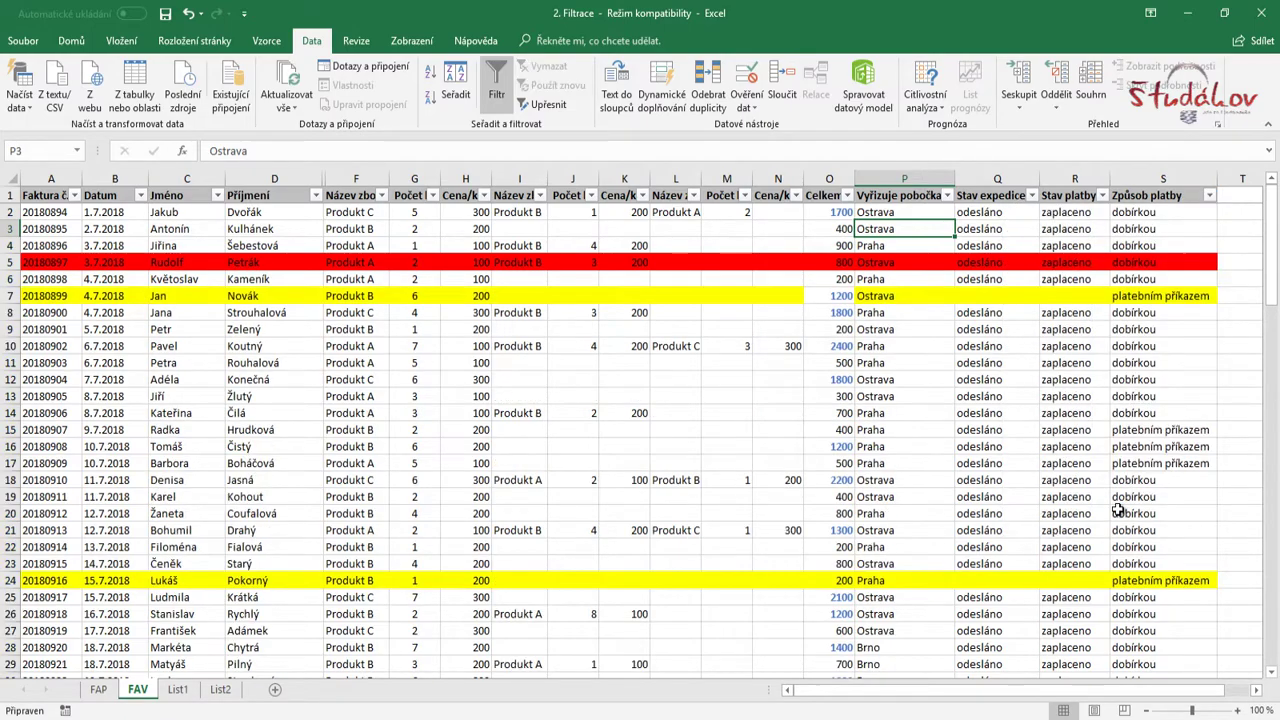
{"action": "scroll", "coordinate": [985, 533], "scroll_direction": "down", "scroll_amount": 9}
{"action": "scroll", "coordinate": [985, 533], "scroll_direction": "down", "scroll_amount": 8}
{"action": "scroll", "coordinate": [985, 533], "scroll_direction": "down", "scroll_amount": 5}
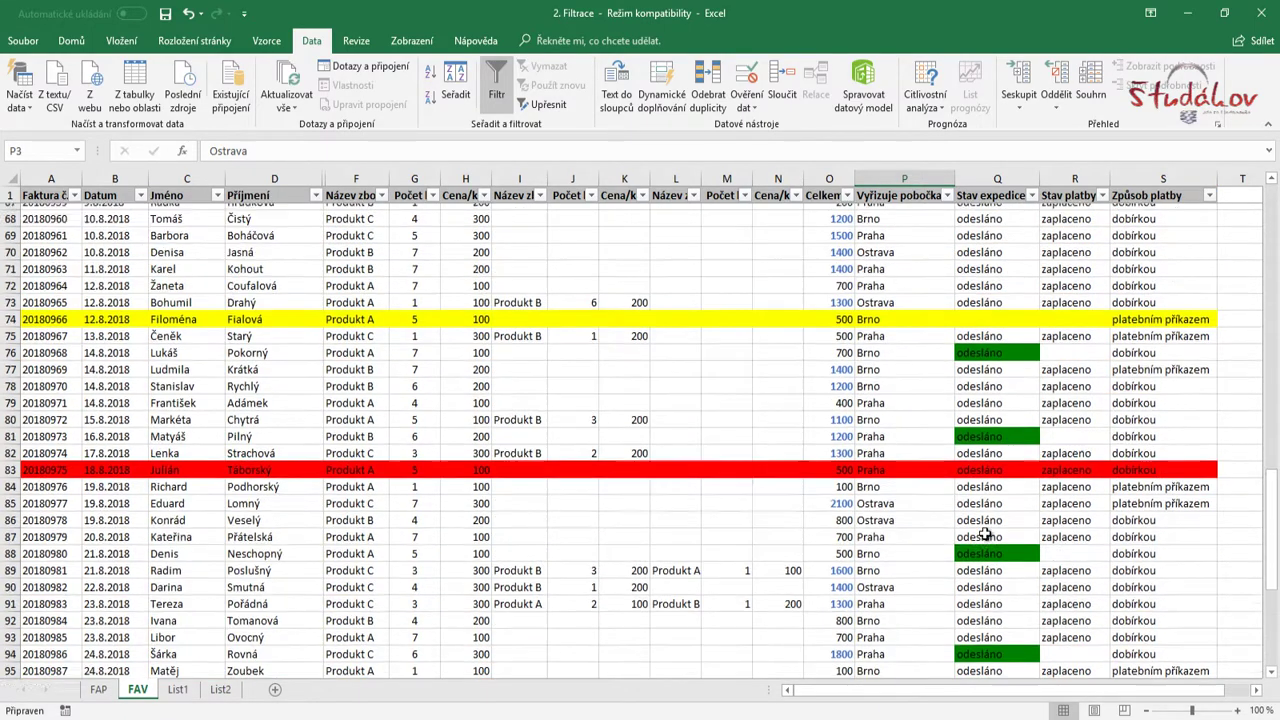
{"action": "scroll", "coordinate": [985, 533], "scroll_direction": "down", "scroll_amount": 5}
{"action": "scroll", "coordinate": [985, 533], "scroll_direction": "up", "scroll_amount": 7}
{"action": "scroll", "coordinate": [985, 533], "scroll_direction": "up", "scroll_amount": 10}
{"action": "scroll", "coordinate": [985, 533], "scroll_direction": "up", "scroll_amount": 7}
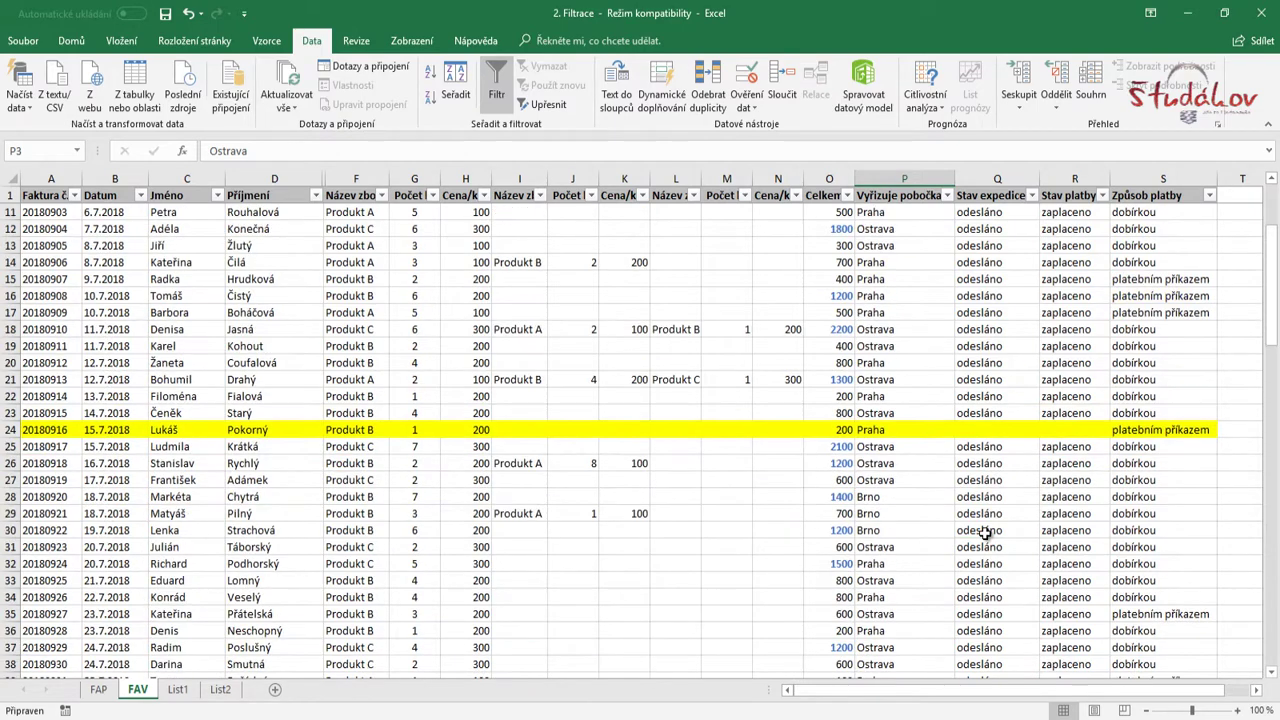
{"action": "scroll", "coordinate": [985, 533], "scroll_direction": "up", "scroll_amount": 3}
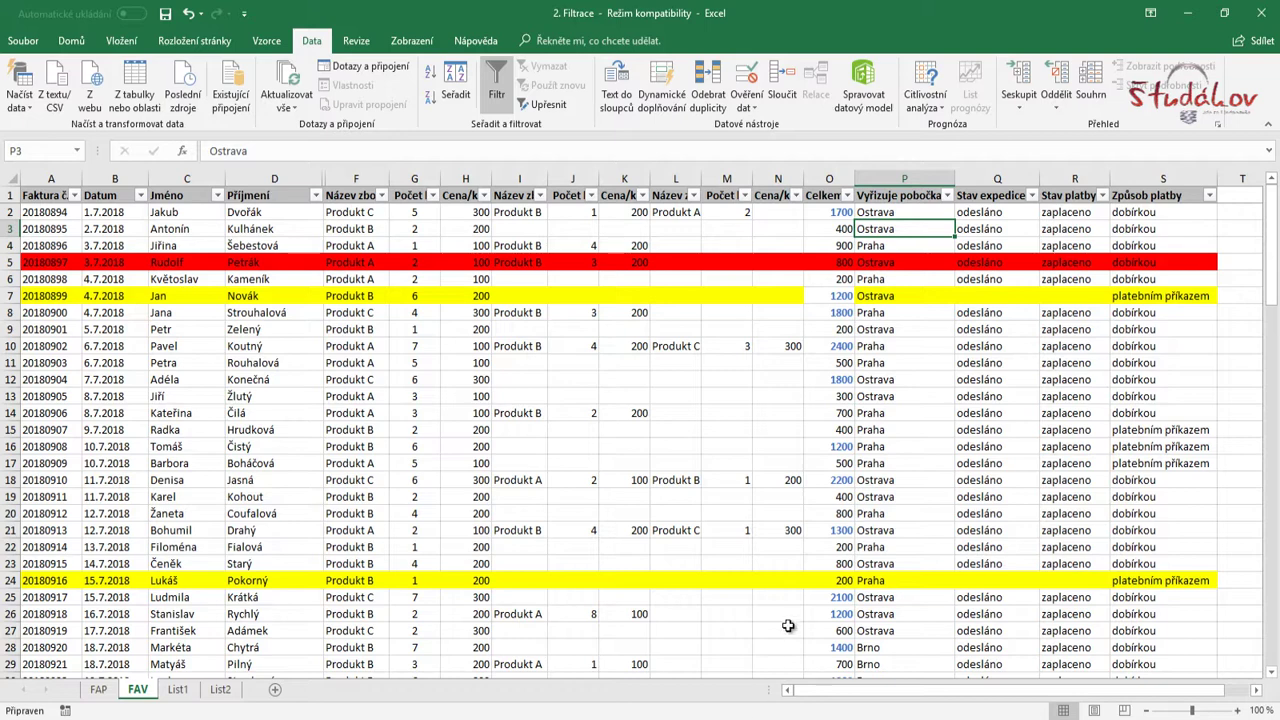
Inspect the blank payment-status cell in row 24, then open the Stav platby filter's colour choices
{"action": "left_click", "coordinate": [1146, 584]}
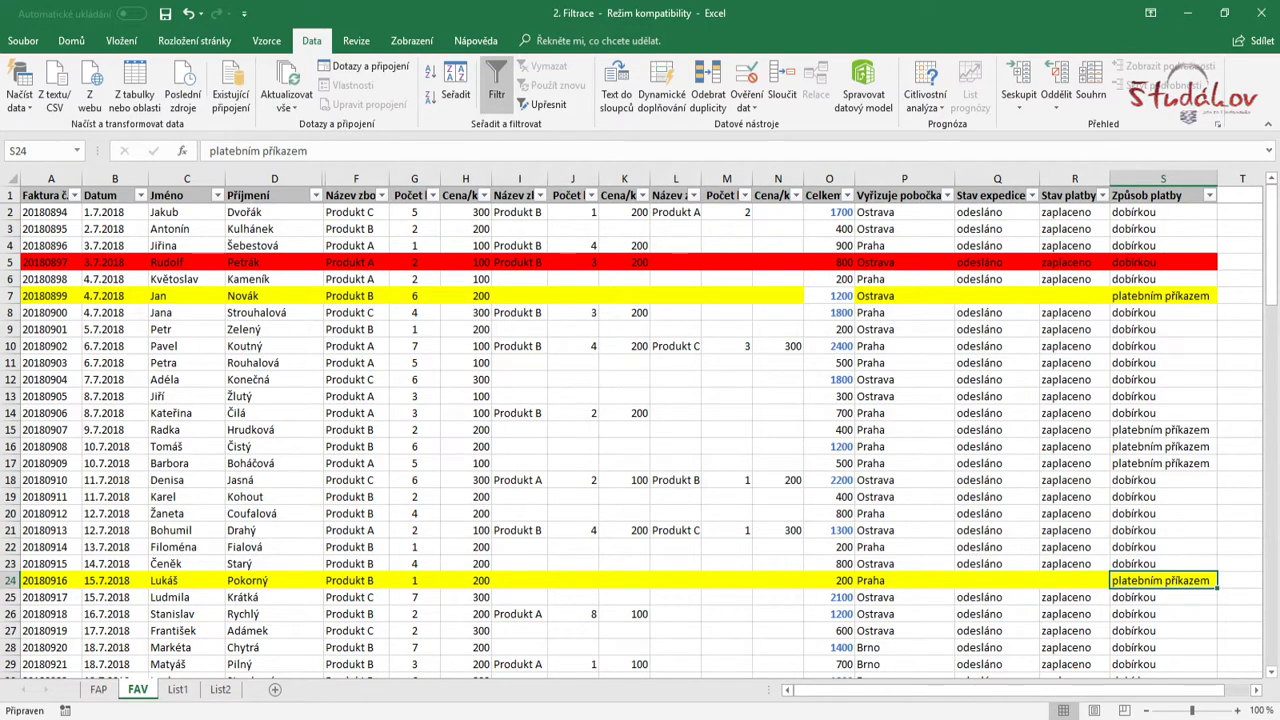
{"action": "left_click", "coordinate": [1058, 579]}
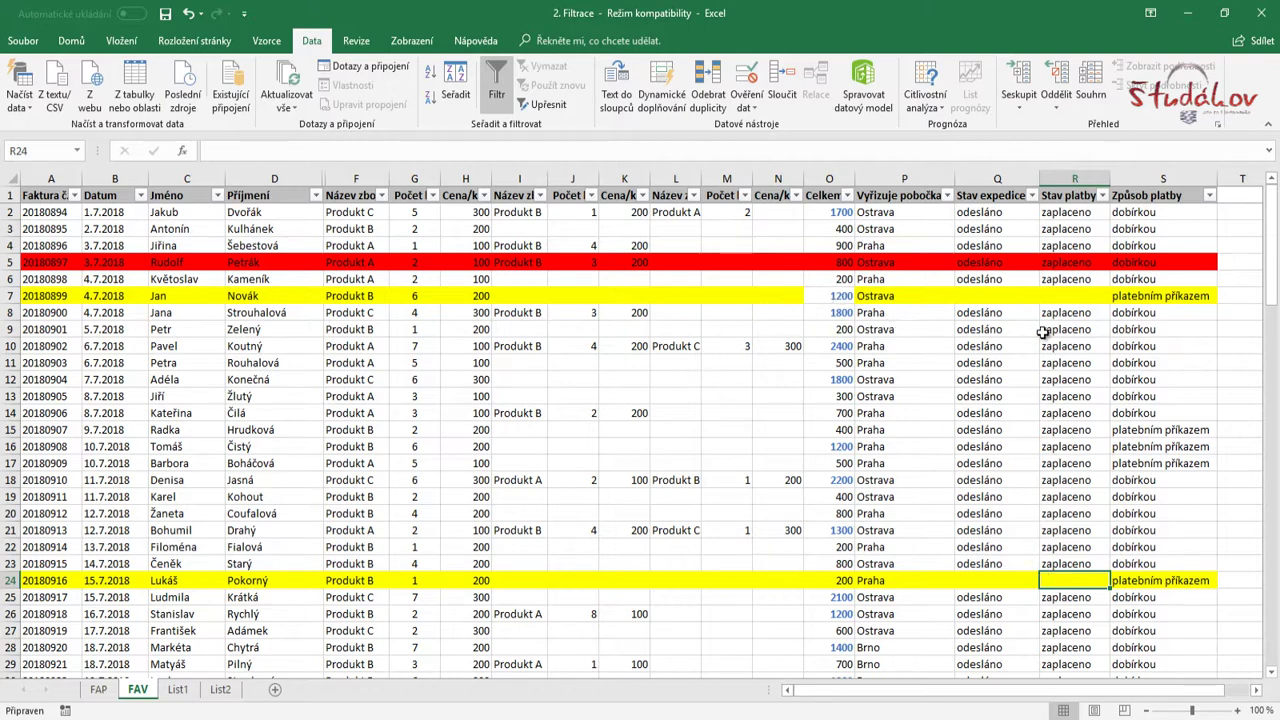
{"action": "left_click", "coordinate": [1104, 198]}
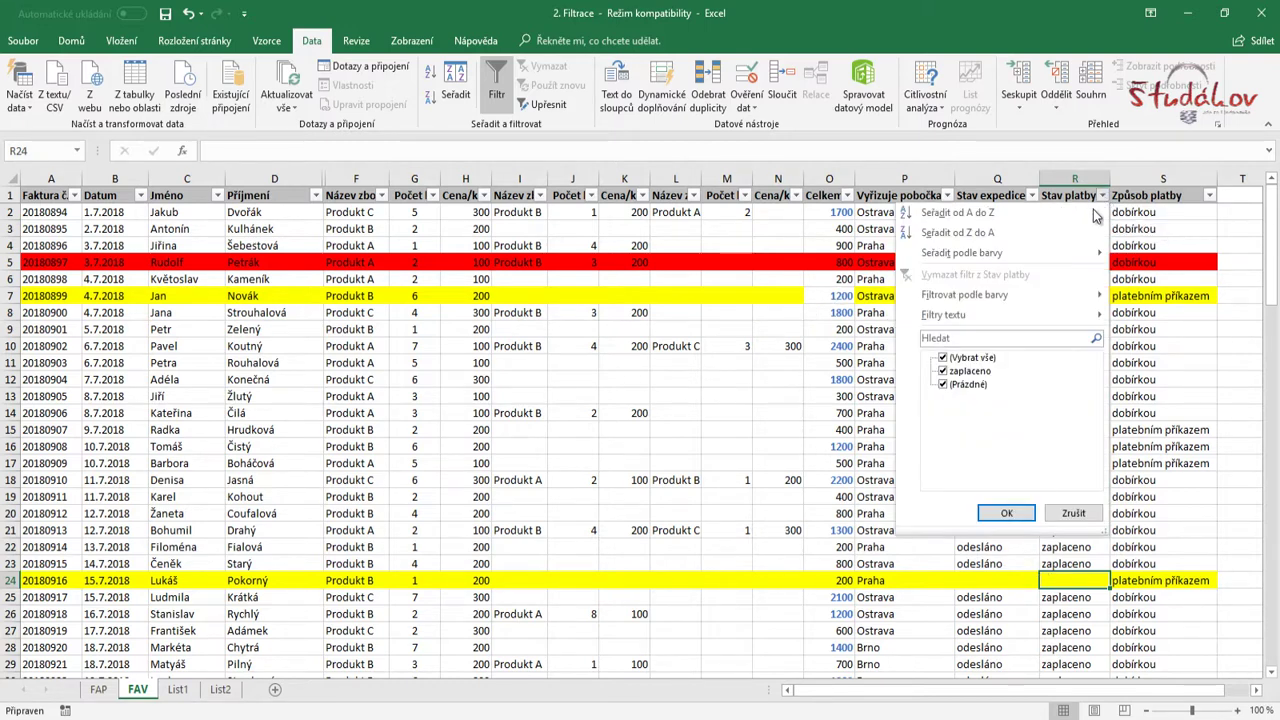
{"action": "mouse_move", "coordinate": [1000, 295]}
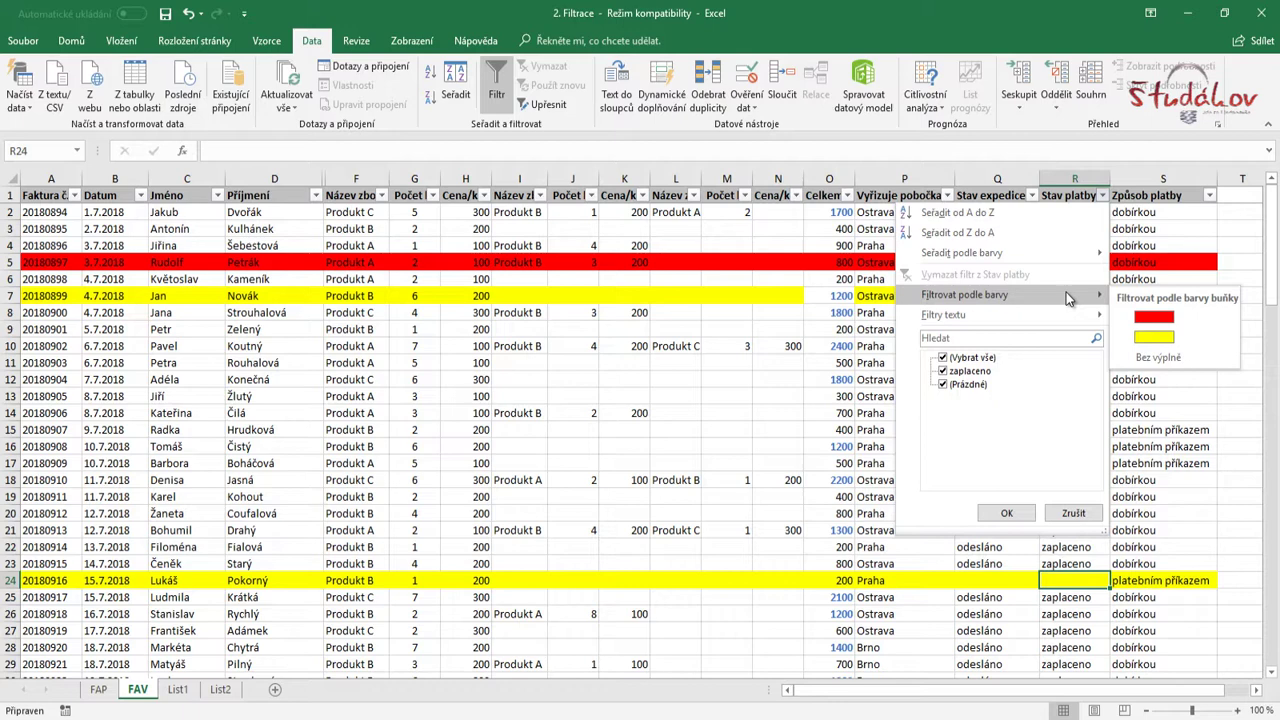
Filter Stav platby to the four yellow-filled invoices, then clear the yellow colour filter
{"action": "left_click", "coordinate": [1152, 340]}
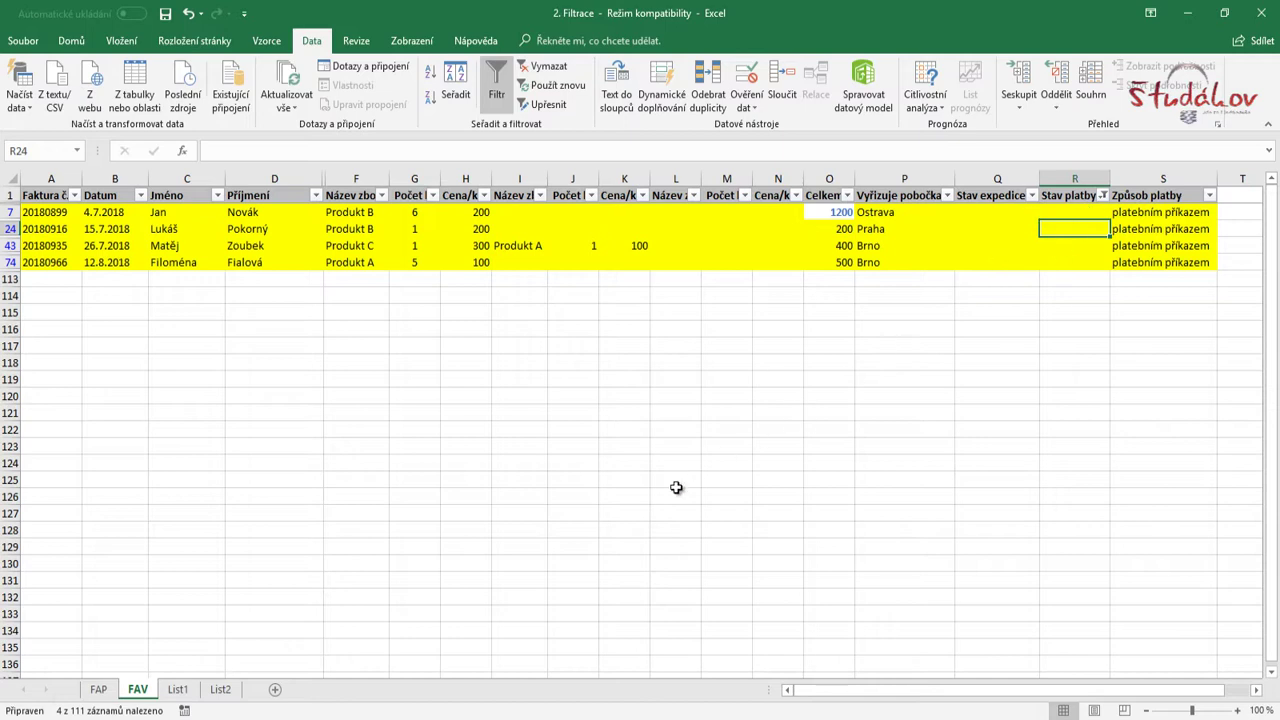
{"action": "left_click", "coordinate": [1104, 197]}
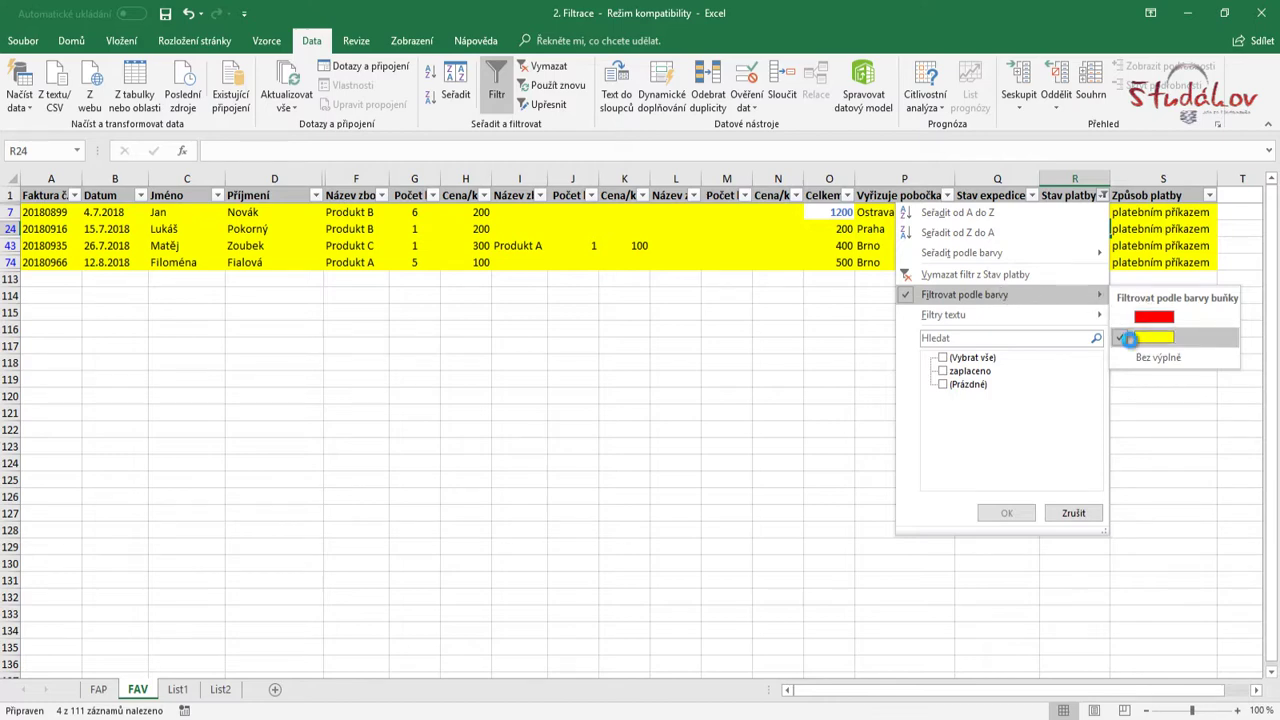
{"action": "left_click", "coordinate": [1140, 340]}
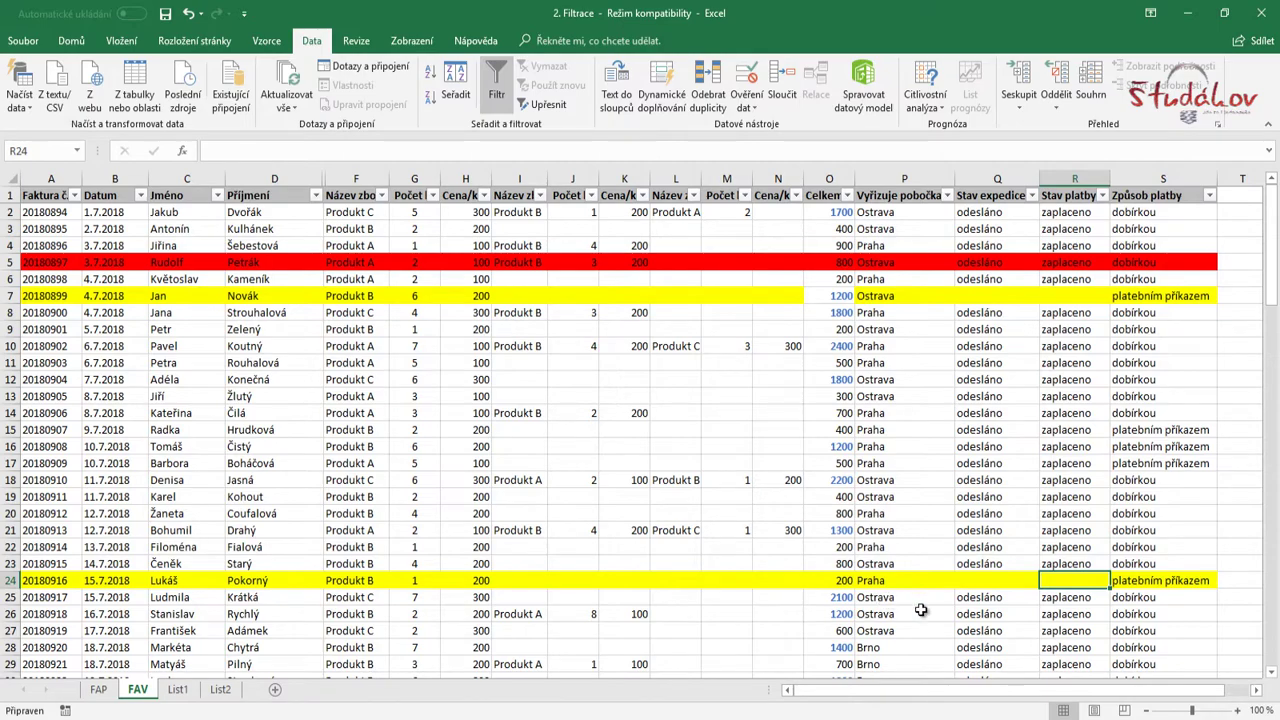
Filter Stav expedice to green-filled cells, leaving 15 of 111 records
{"action": "scroll", "coordinate": [920, 610], "scroll_direction": "down", "scroll_amount": 1}
{"action": "scroll", "coordinate": [920, 610], "scroll_direction": "down", "scroll_amount": 6}
{"action": "scroll", "coordinate": [920, 610], "scroll_direction": "down", "scroll_amount": 4}
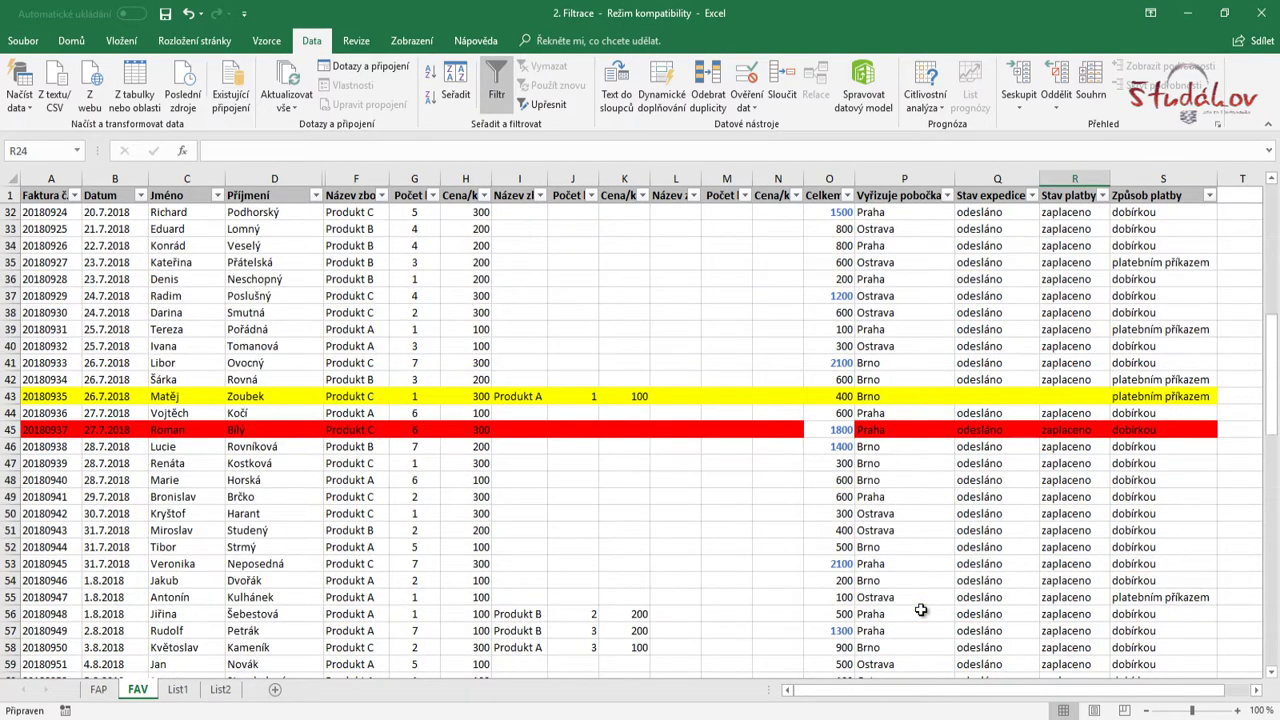
{"action": "scroll", "coordinate": [920, 610], "scroll_direction": "down", "scroll_amount": 8}
{"action": "scroll", "coordinate": [920, 610], "scroll_direction": "down", "scroll_amount": 4}
{"action": "scroll", "coordinate": [920, 610], "scroll_direction": "down", "scroll_amount": 5}
{"action": "left_click", "coordinate": [978, 530]}
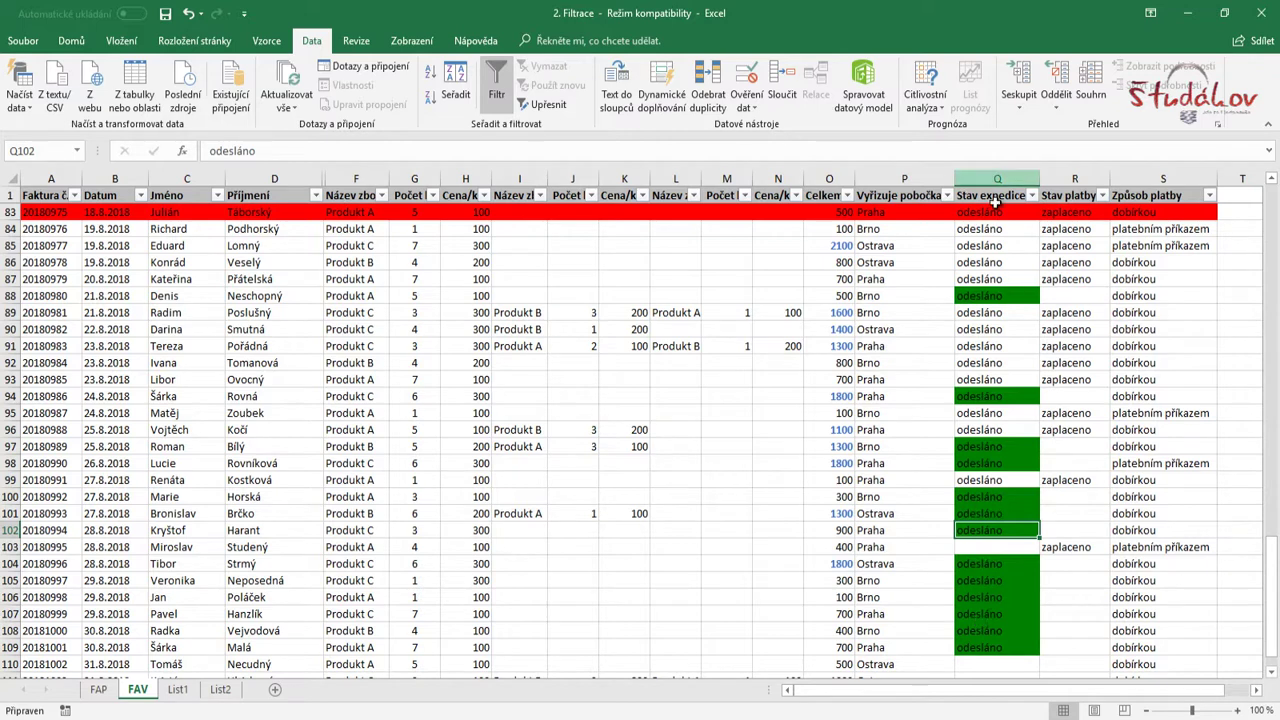
{"action": "left_click", "coordinate": [1032, 195]}
{"action": "mouse_move", "coordinate": [894, 294]}
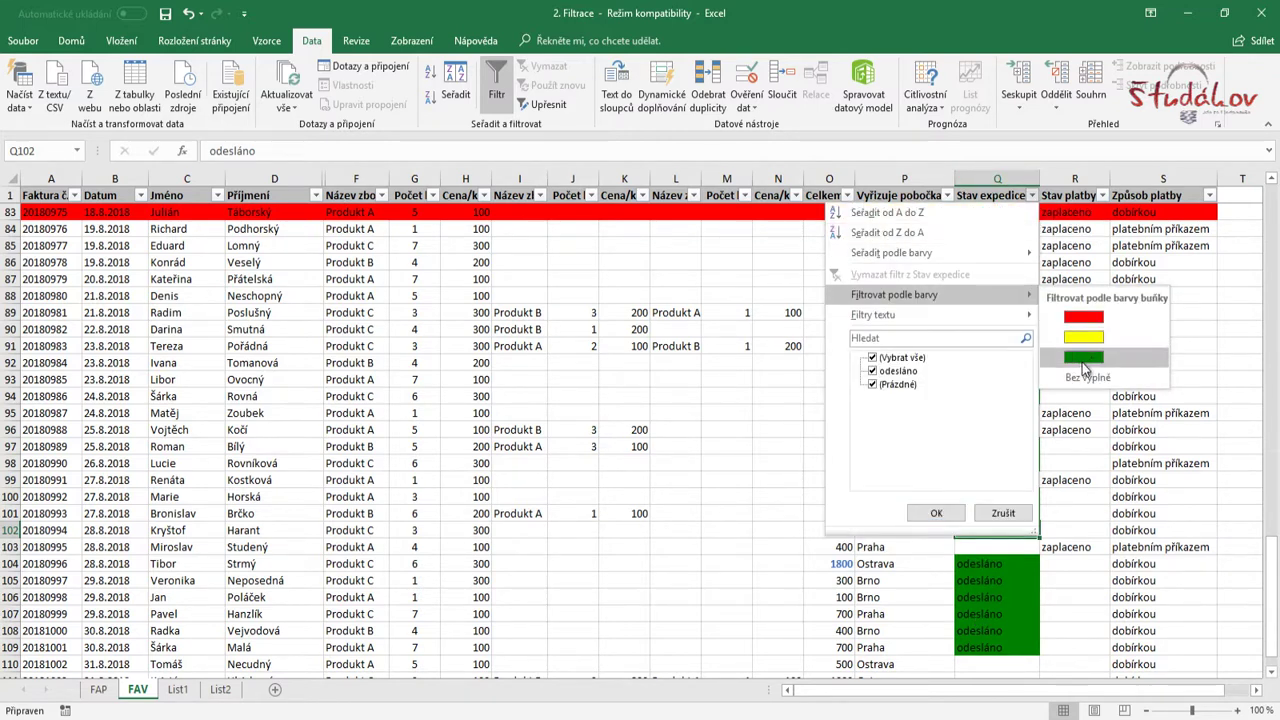
{"action": "left_click", "coordinate": [1082, 357]}
Clear the green Stav expedice colour filter so all invoices show
{"action": "scroll", "coordinate": [1035, 430], "scroll_direction": "up", "scroll_amount": 2}
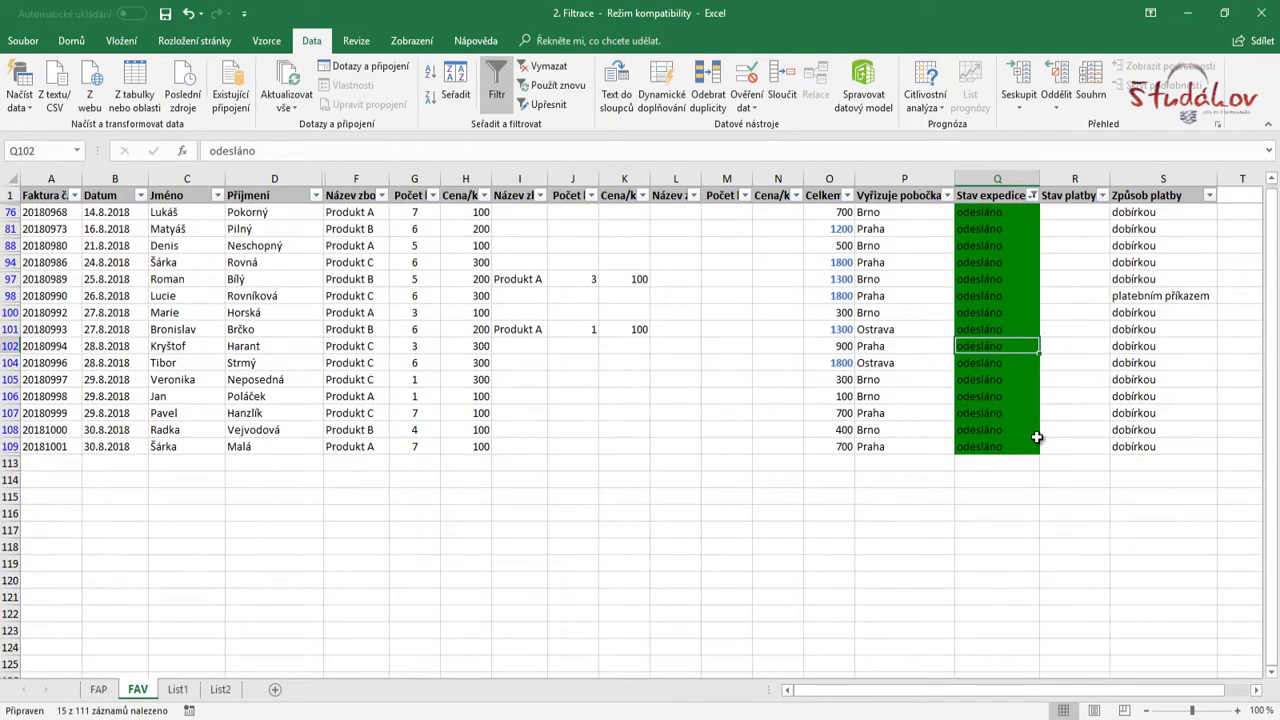
{"action": "left_click", "coordinate": [1032, 195]}
{"action": "mouse_move", "coordinate": [894, 294]}
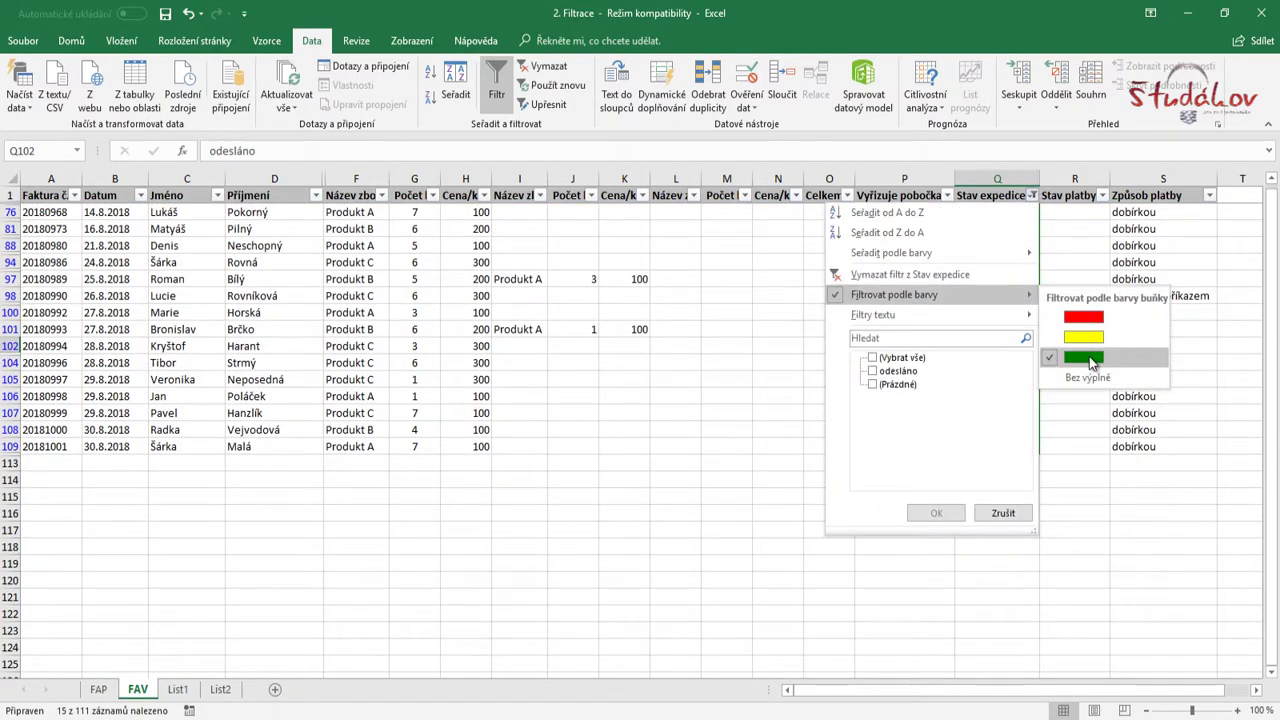
{"action": "left_click", "coordinate": [1089, 356]}
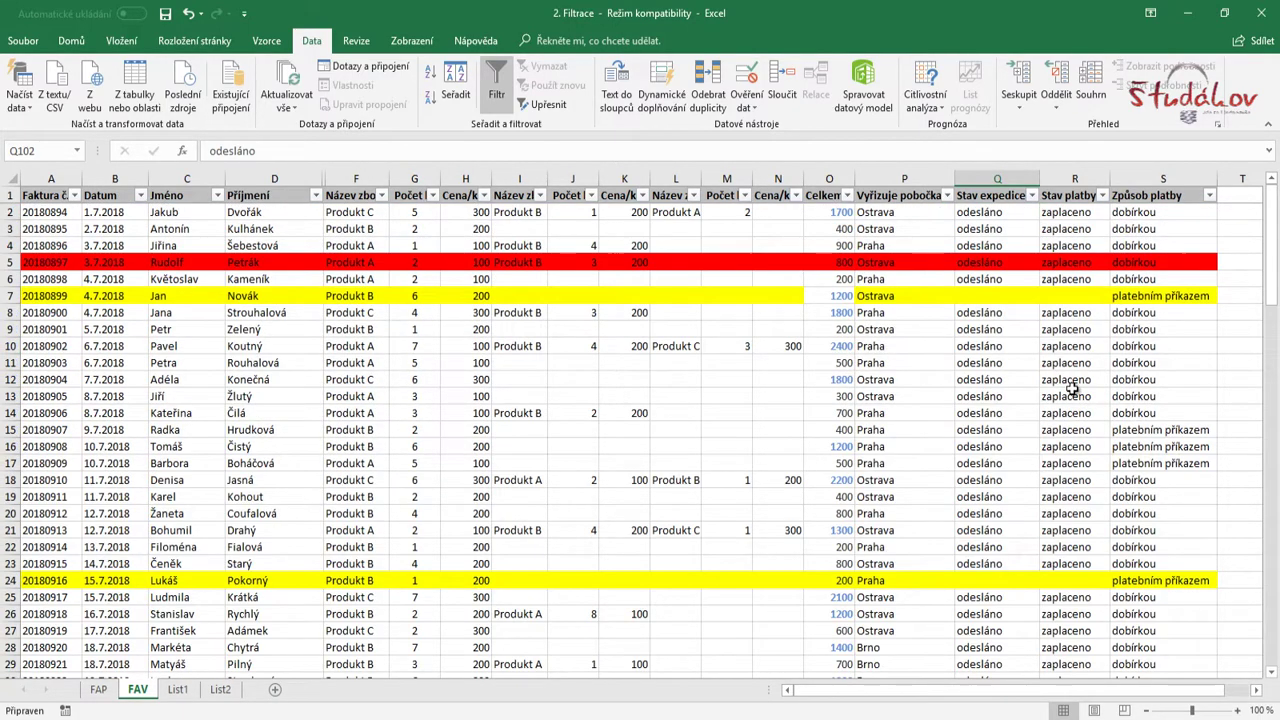
Filter Celkem to totals in blue font, then clear that colour filter
{"action": "left_click", "coordinate": [825, 346]}
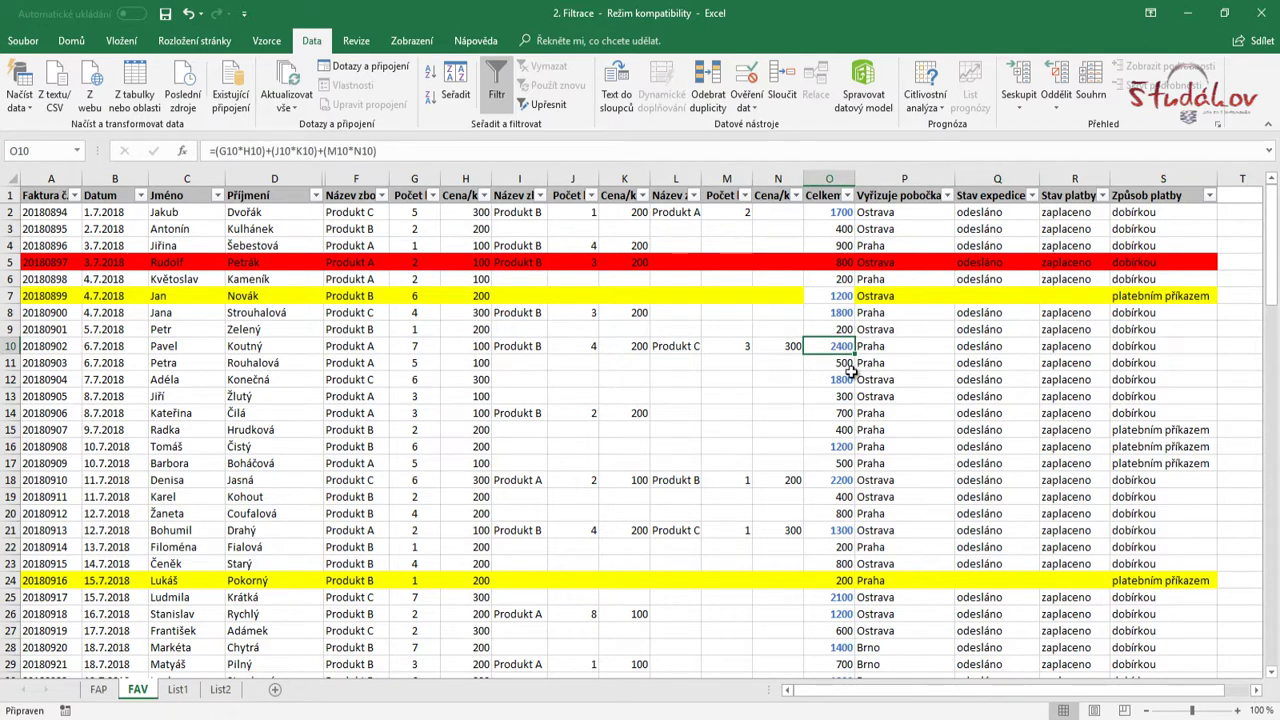
{"action": "left_click", "coordinate": [847, 196]}
{"action": "mouse_move", "coordinate": [710, 295]}
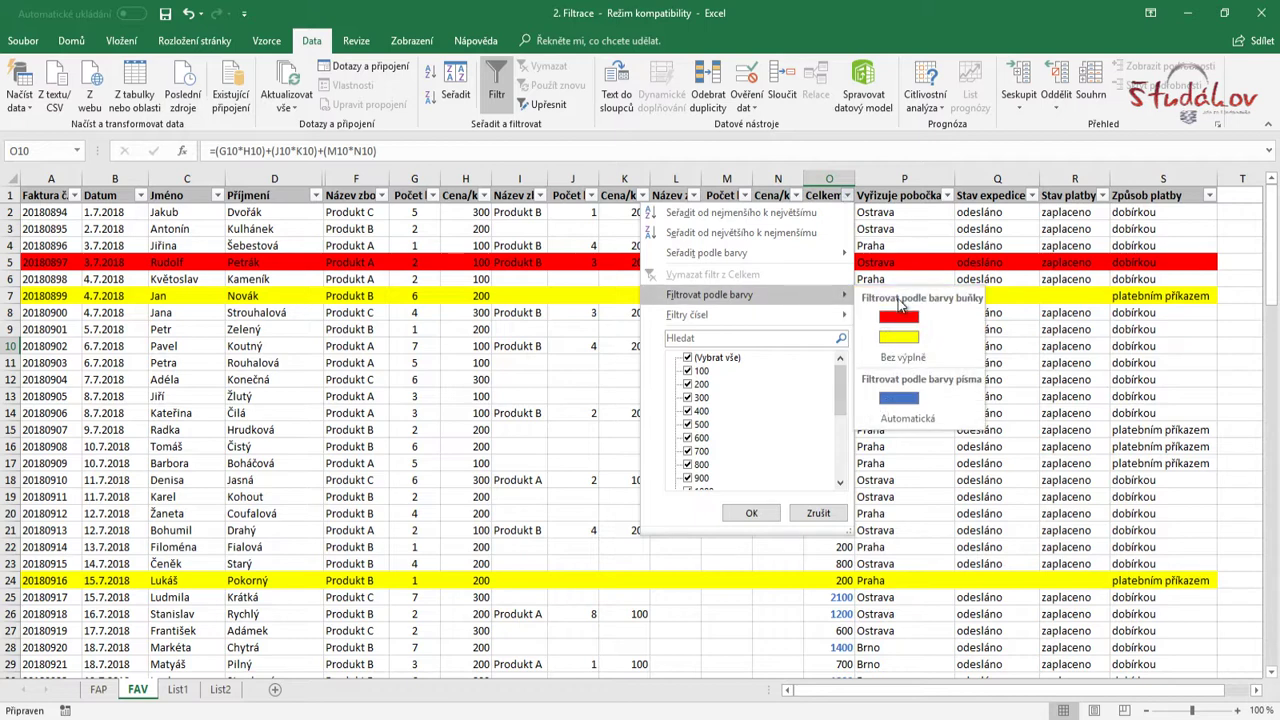
{"action": "left_click", "coordinate": [916, 397]}
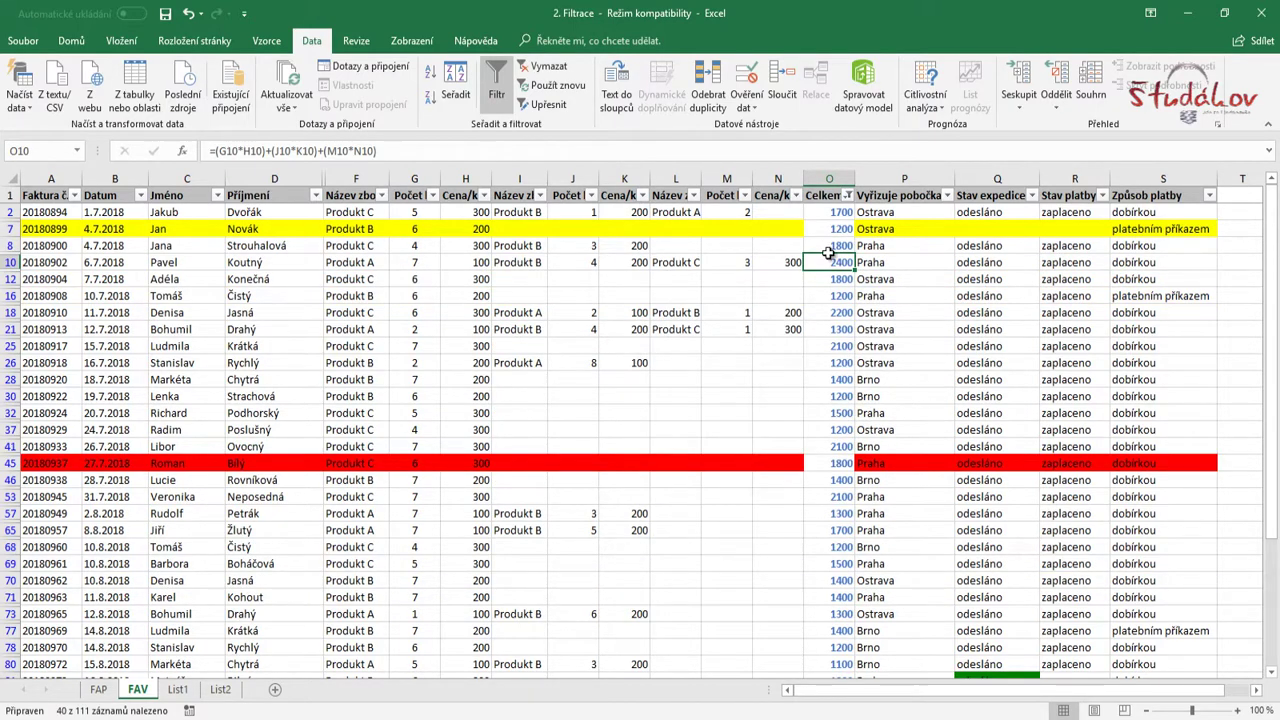
{"action": "scroll", "coordinate": [903, 577], "scroll_direction": "down", "scroll_amount": 3}
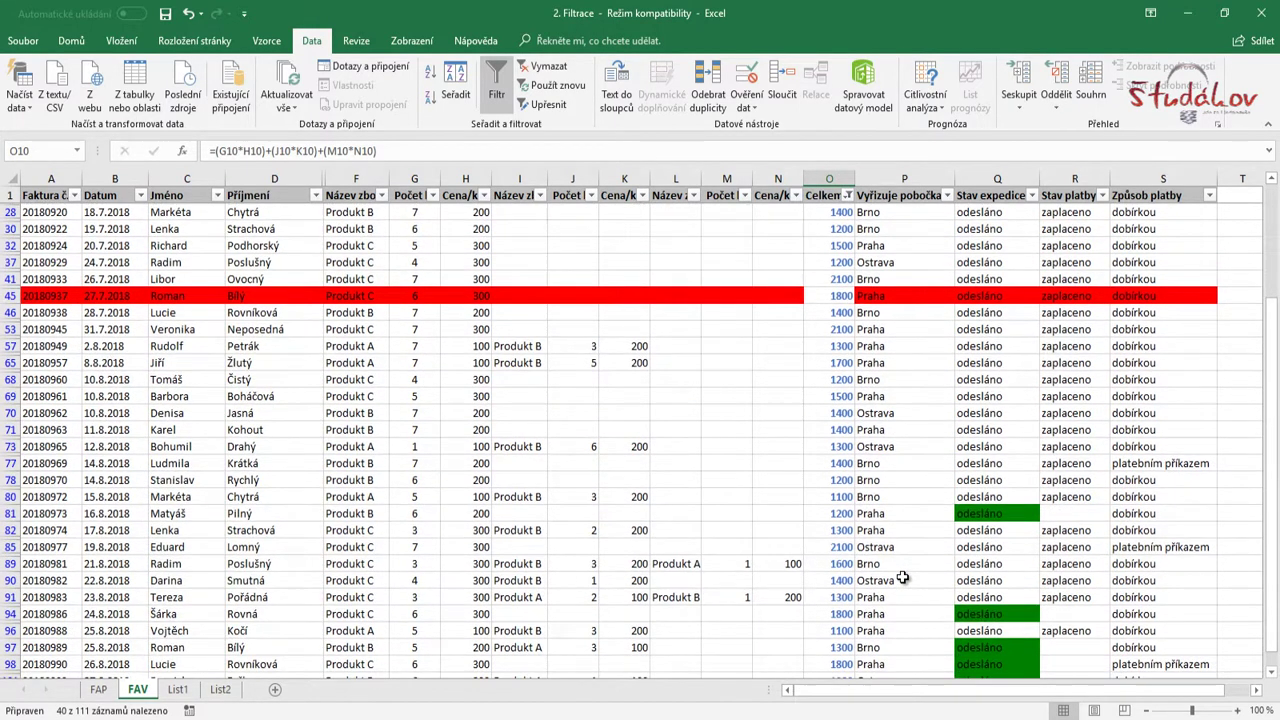
{"action": "scroll", "coordinate": [903, 577], "scroll_direction": "up", "scroll_amount": 4}
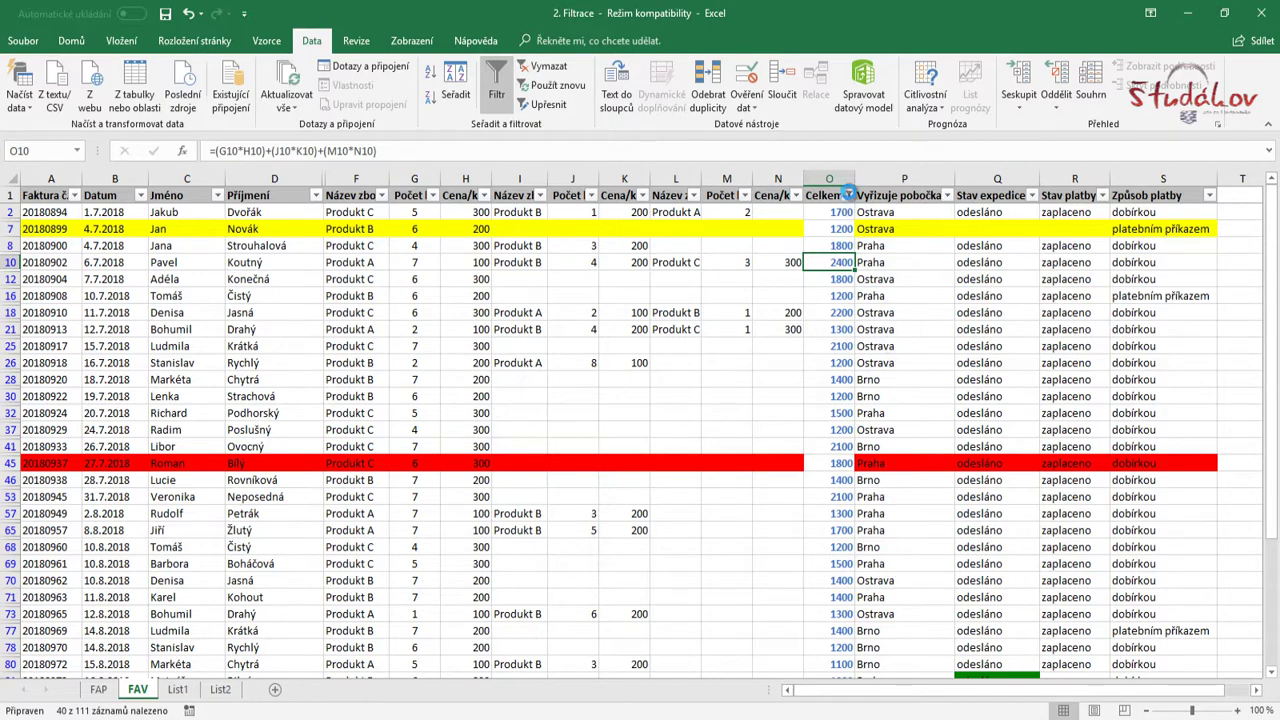
{"action": "left_click", "coordinate": [847, 195]}
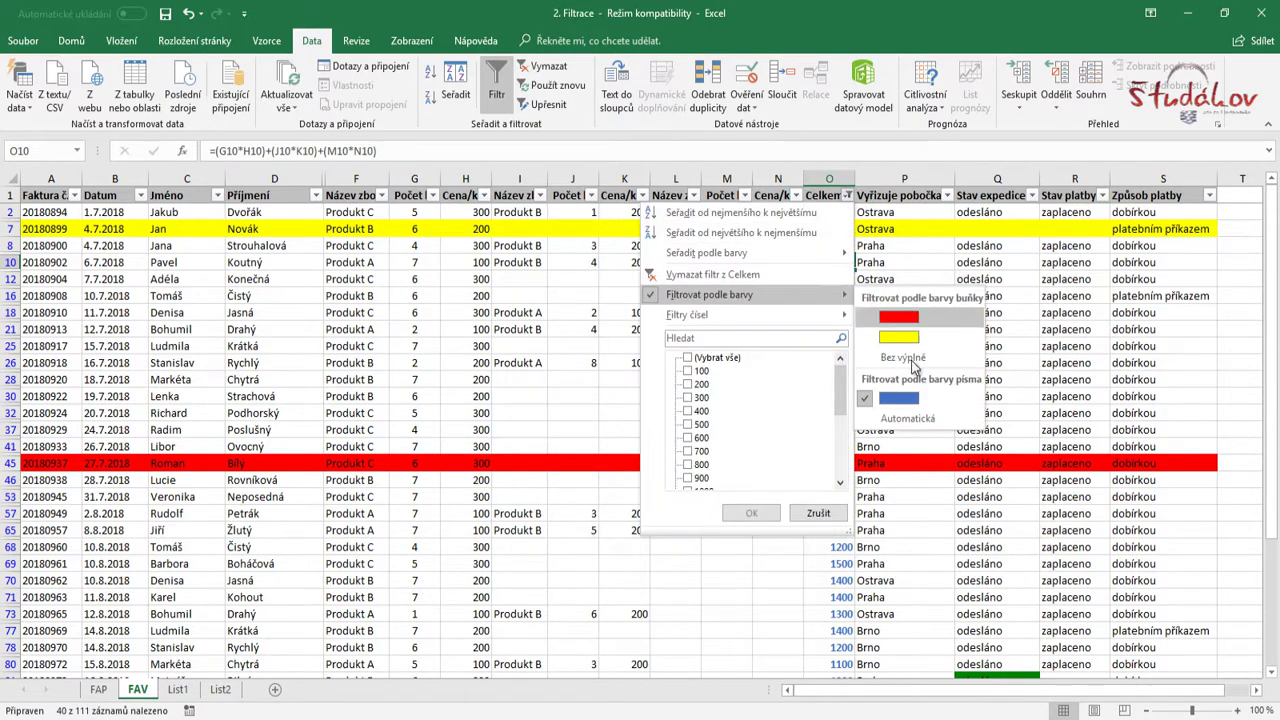
{"action": "left_click", "coordinate": [909, 397]}
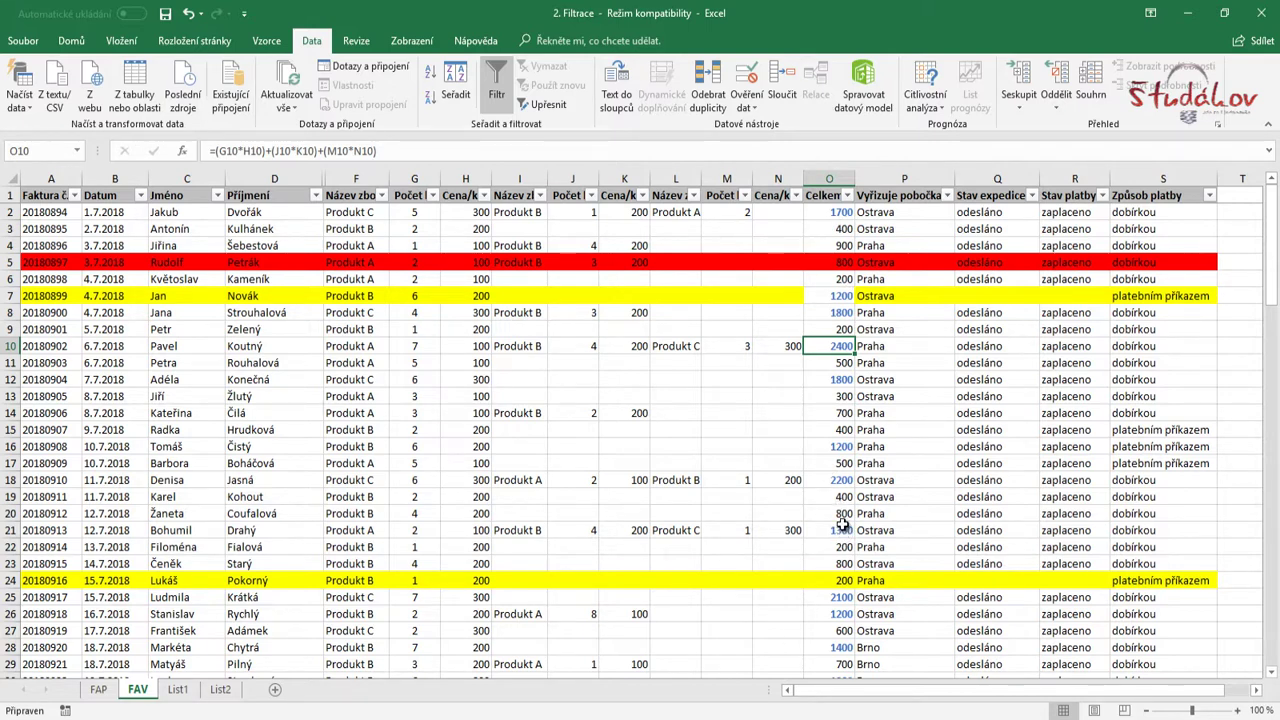
Select the total in cell O7 and open the Celkem number filter choices
{"action": "left_click", "coordinate": [838, 370]}
{"action": "left_click", "coordinate": [830, 346]}
{"action": "left_click", "coordinate": [836, 296]}
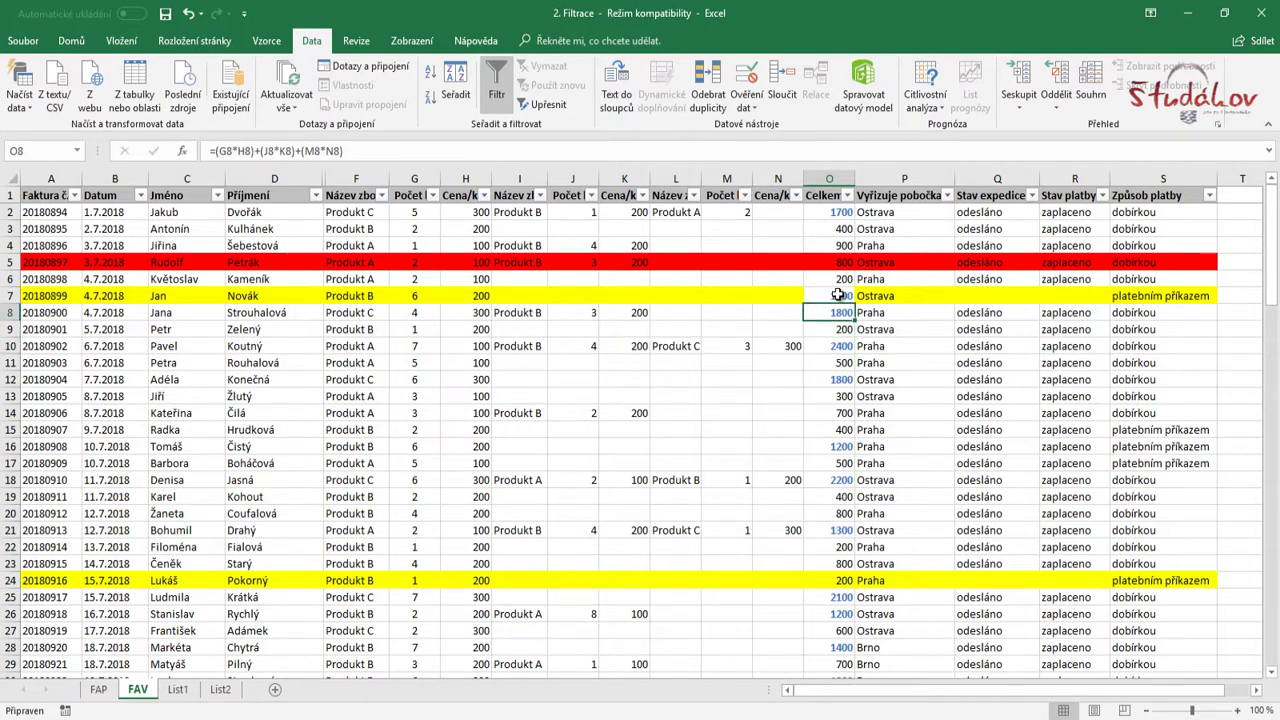
{"action": "left_click", "coordinate": [848, 196]}
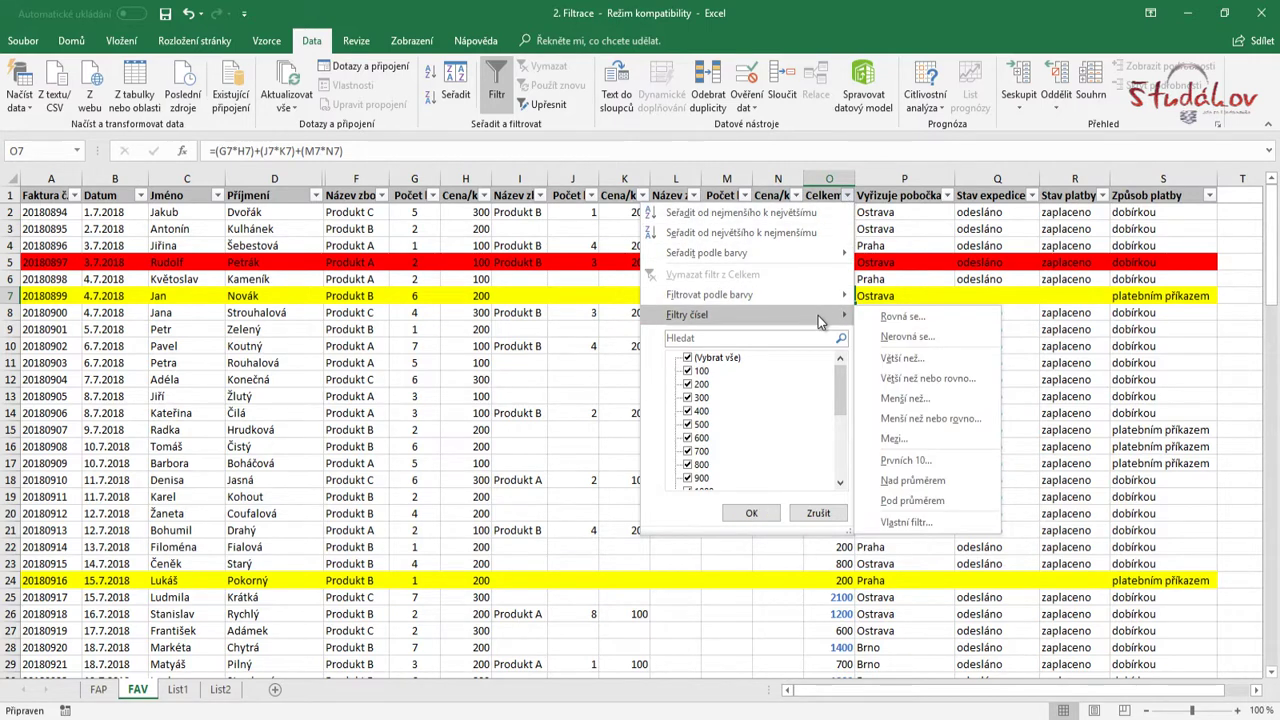
{"action": "mouse_move", "coordinate": [700, 314]}
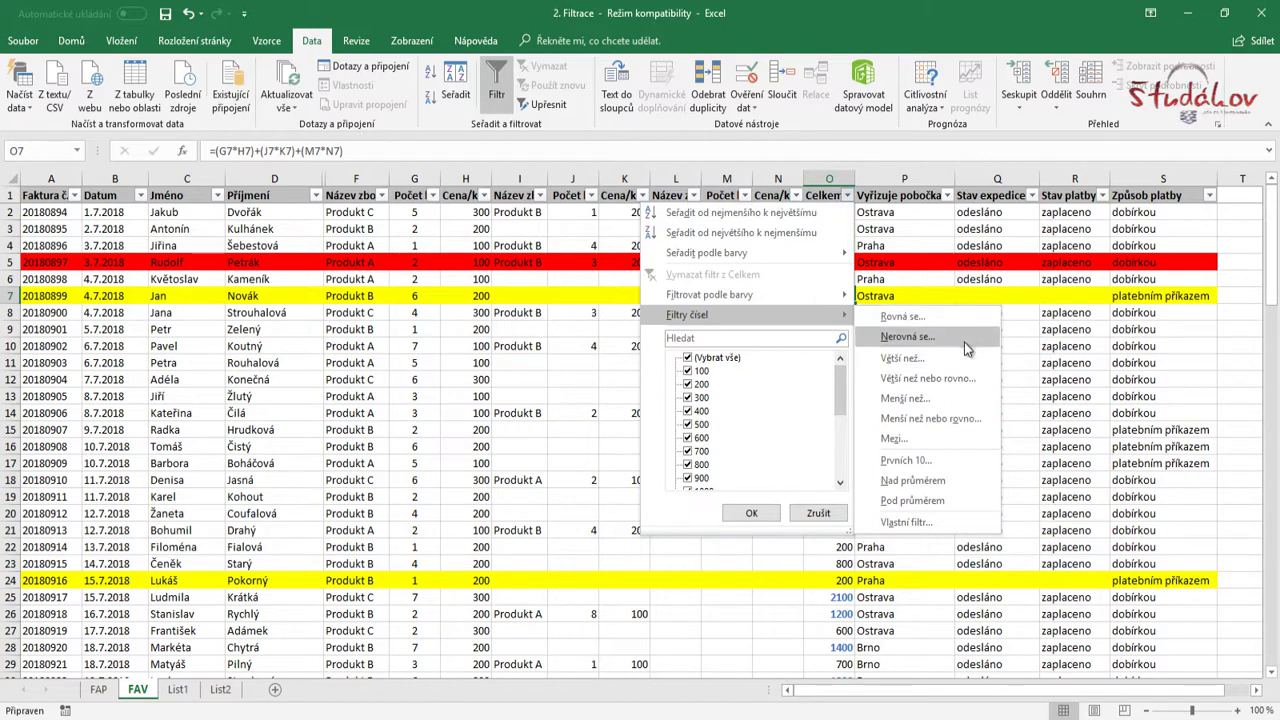
Filter Celkem to totals greater than 1000, leaving 40 of 111 invoices
{"action": "left_click", "coordinate": [903, 358]}
{"action": "type", "text": "1000"}
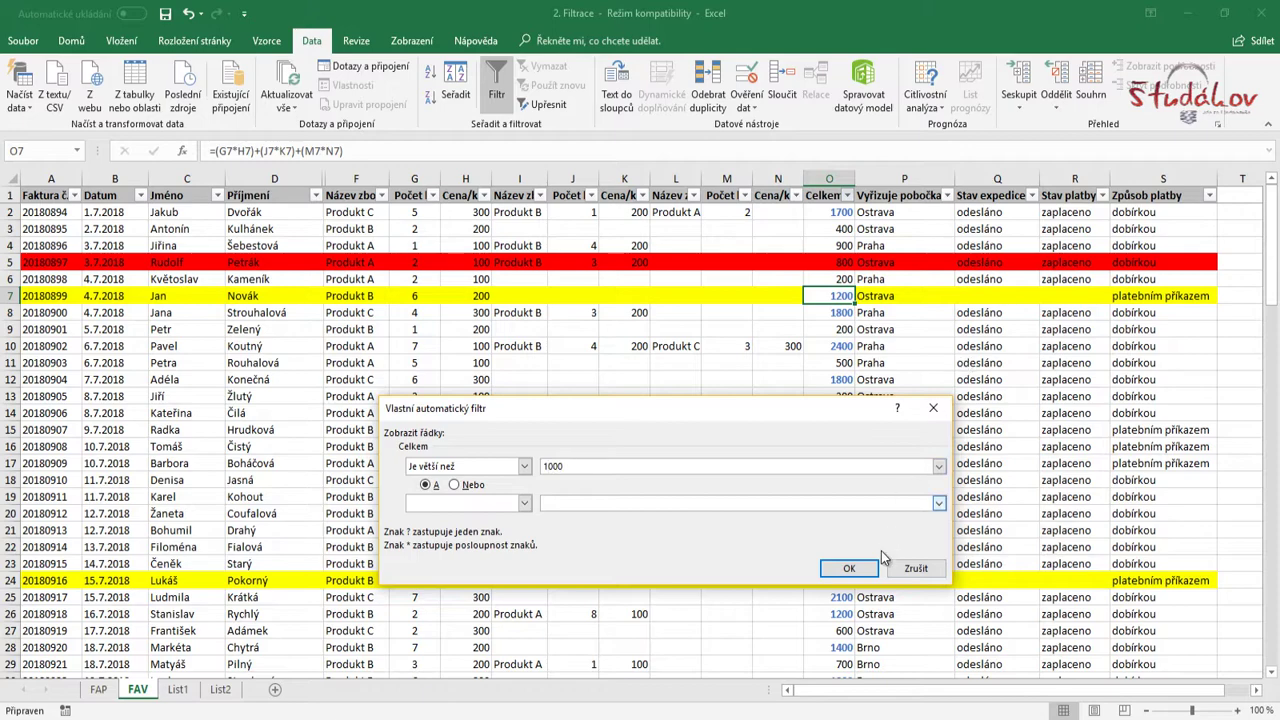
{"action": "left_click", "coordinate": [849, 568]}
{"action": "scroll", "coordinate": [853, 567], "scroll_direction": "down", "scroll_amount": 2}
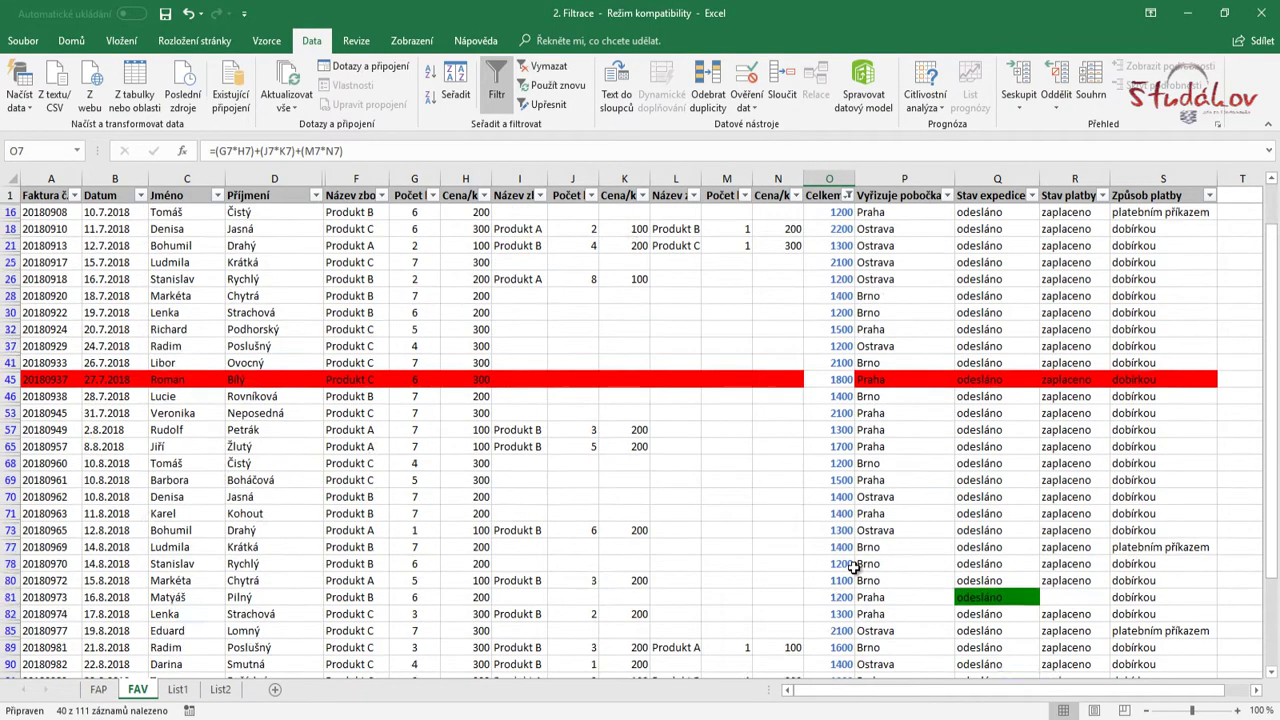
{"action": "scroll", "coordinate": [853, 567], "scroll_direction": "down", "scroll_amount": 2}
{"action": "scroll", "coordinate": [853, 567], "scroll_direction": "down", "scroll_amount": 2}
Clear the Celkem filter so every invoice shows again
{"action": "scroll", "coordinate": [865, 607], "scroll_direction": "up", "scroll_amount": 2}
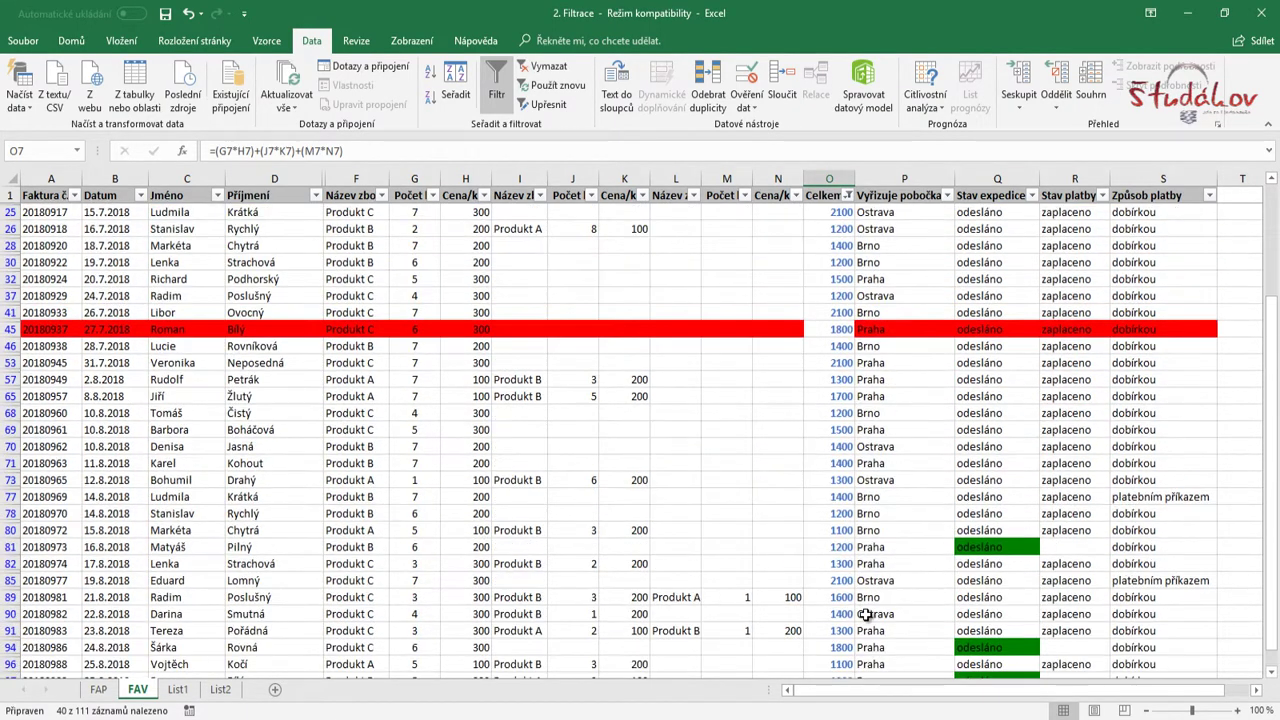
{"action": "scroll", "coordinate": [865, 607], "scroll_direction": "up", "scroll_amount": 4}
{"action": "left_click", "coordinate": [848, 195]}
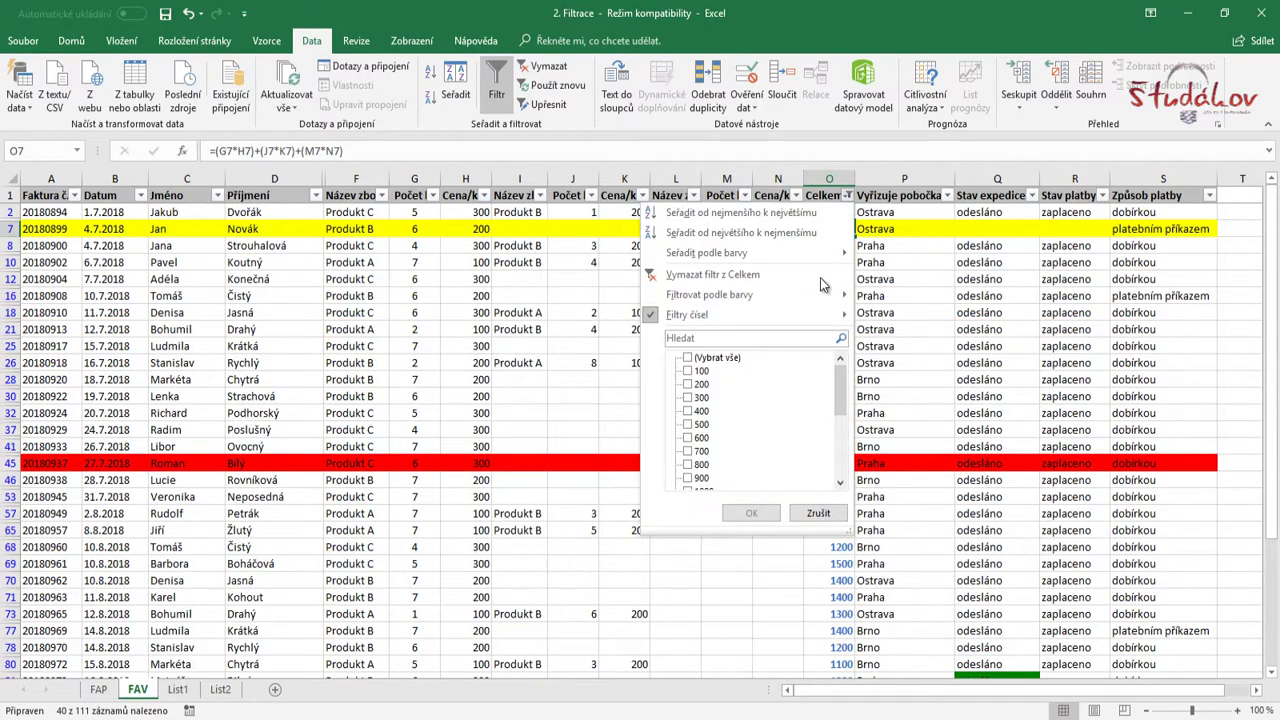
{"action": "left_click", "coordinate": [729, 277]}
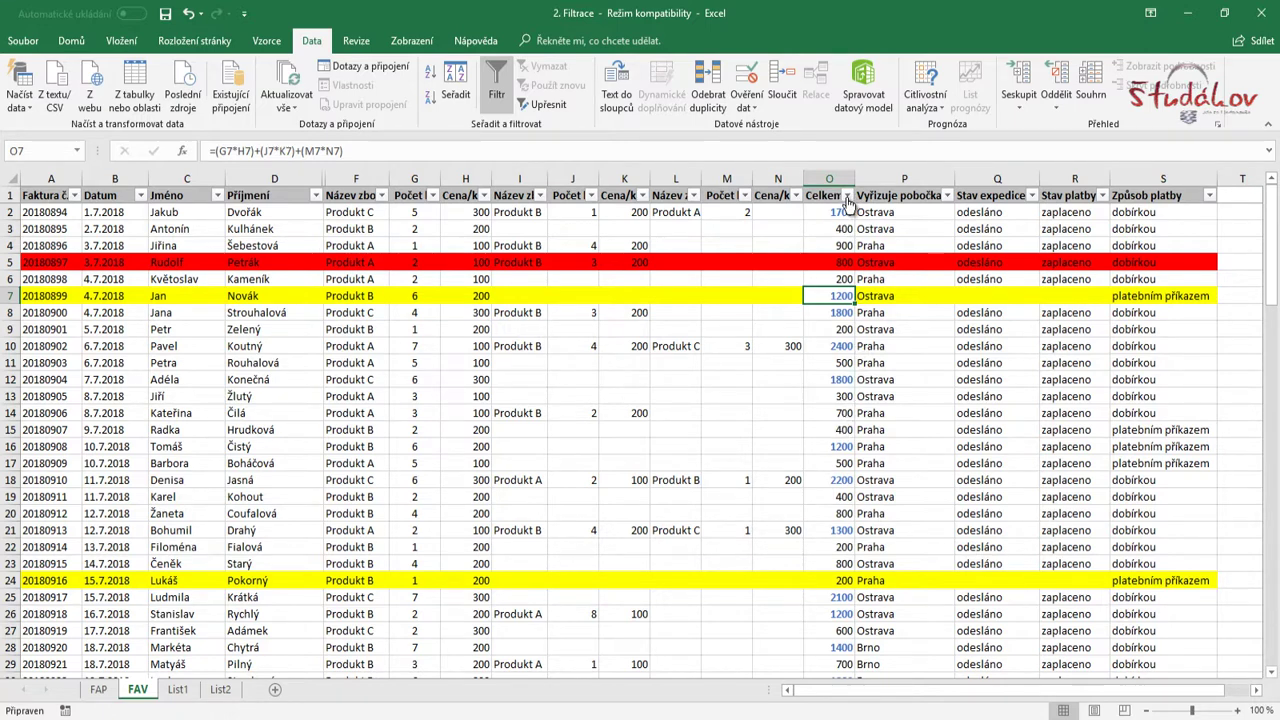
Try a between filter on Celkem with a lower limit of 10
{"action": "left_click", "coordinate": [847, 196]}
{"action": "mouse_move", "coordinate": [745, 315]}
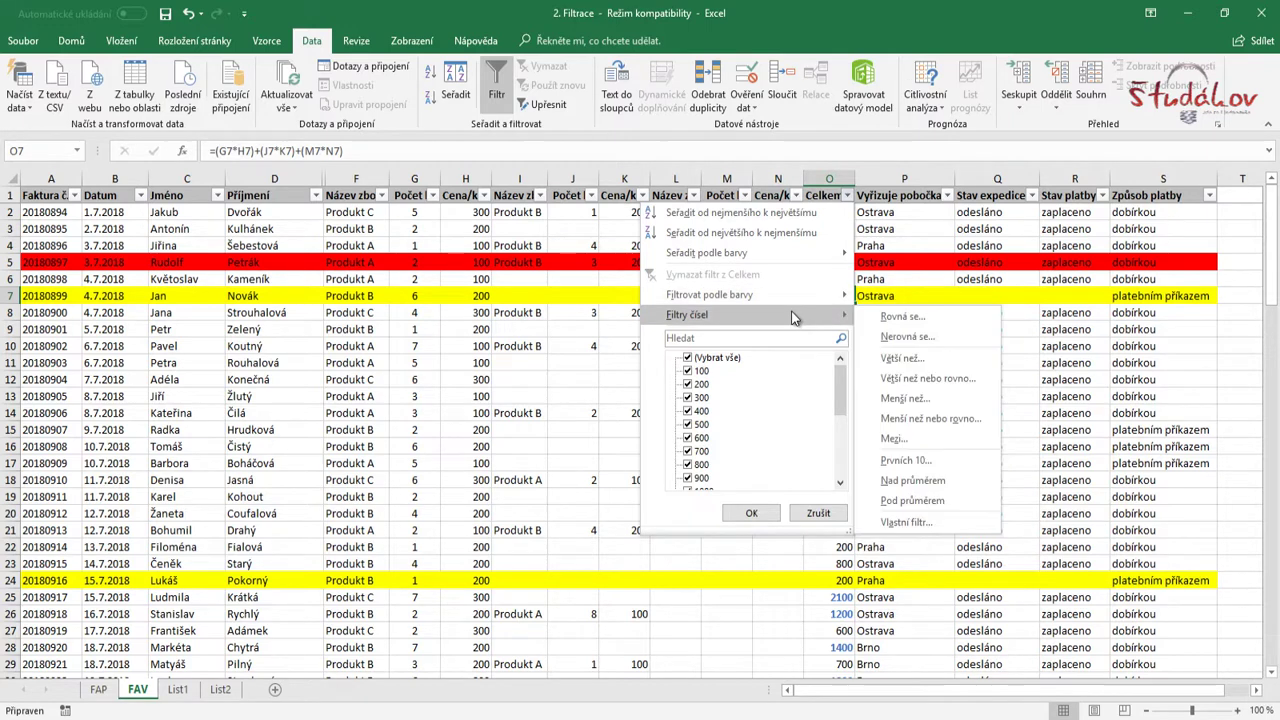
{"action": "left_click", "coordinate": [921, 438]}
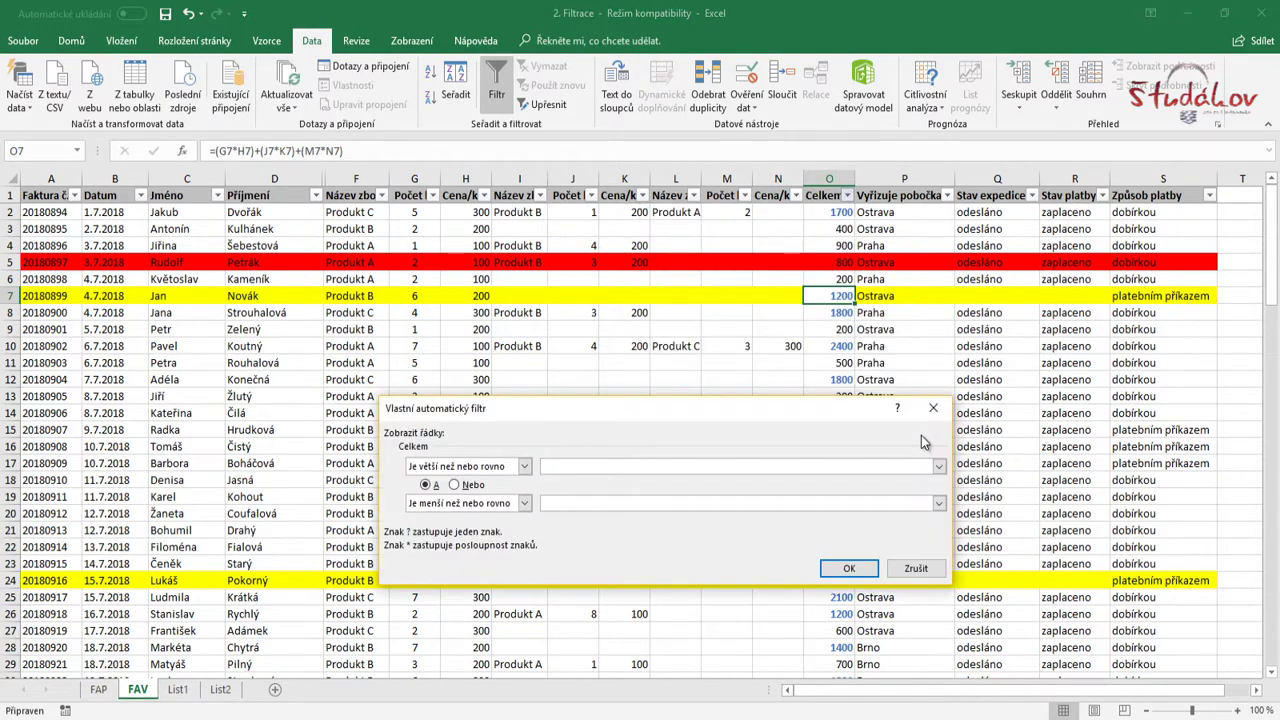
{"action": "type", "text": "1000"}
{"action": "left_click", "coordinate": [559, 505]}
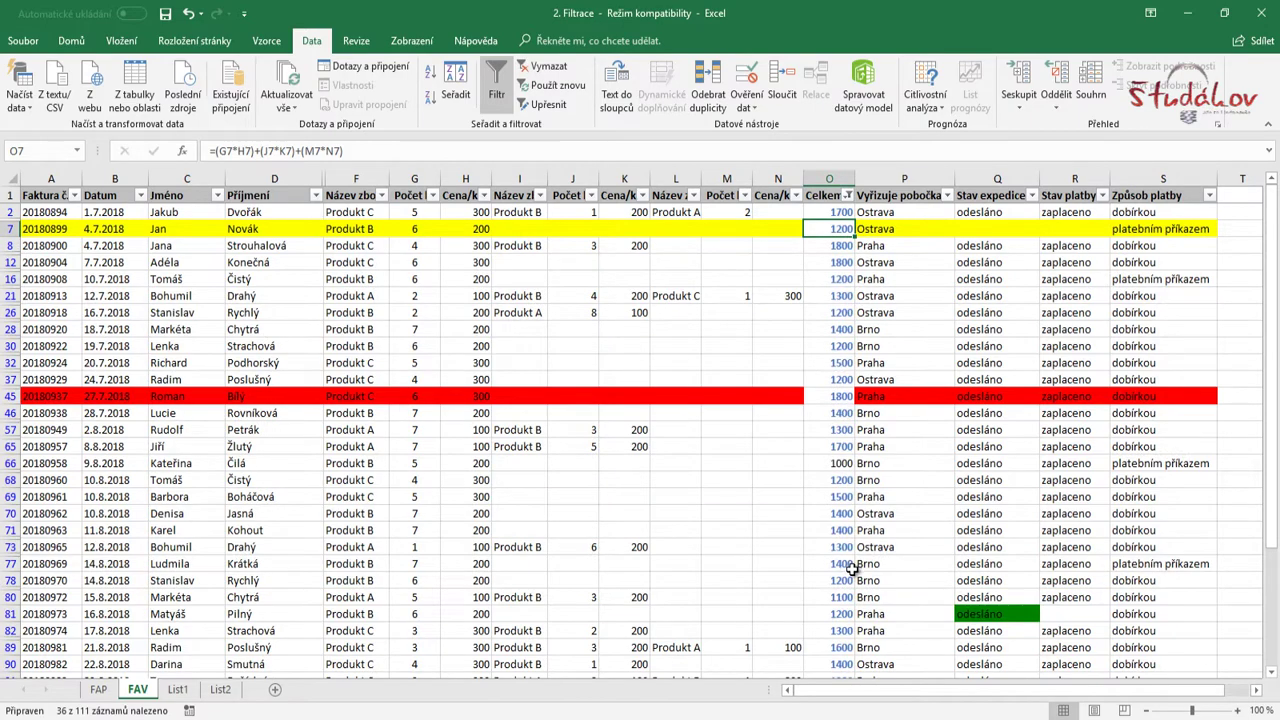
{"action": "scroll", "coordinate": [851, 567], "scroll_direction": "down", "scroll_amount": 2}
{"action": "scroll", "coordinate": [855, 580], "scroll_direction": "down", "scroll_amount": 3}
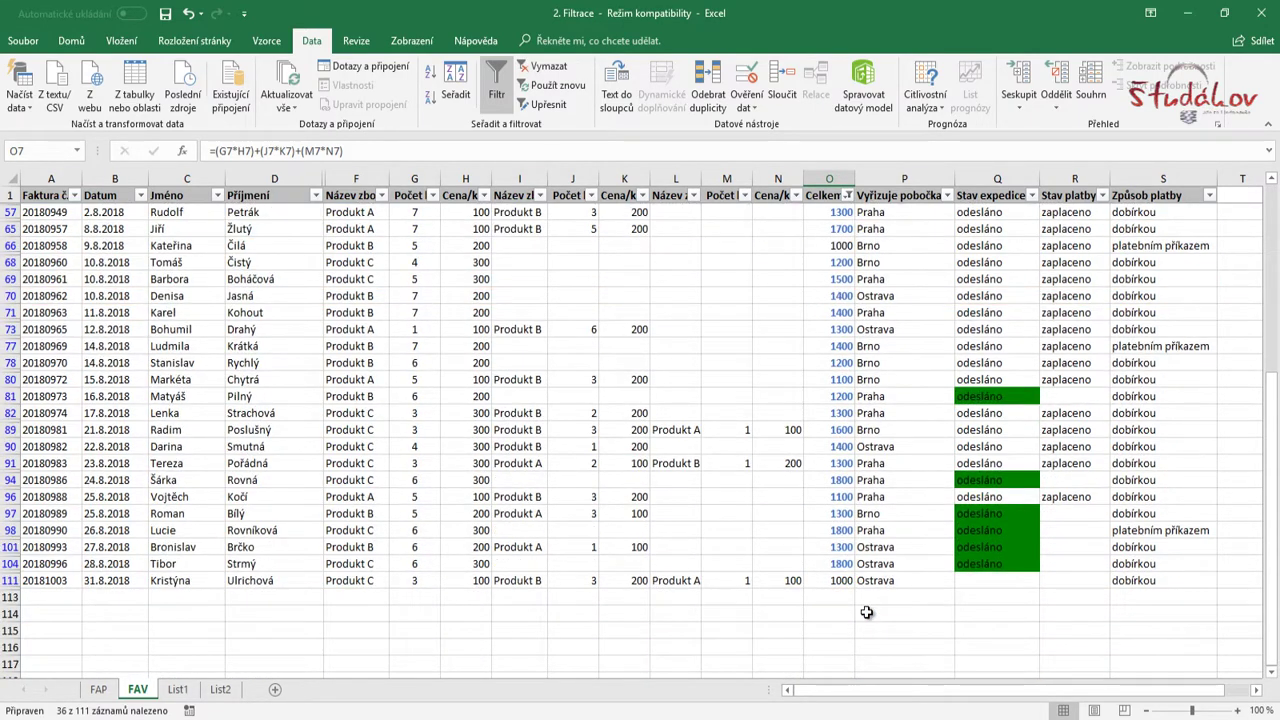
{"action": "scroll", "coordinate": [866, 610], "scroll_direction": "up", "scroll_amount": 3}
{"action": "scroll", "coordinate": [866, 610], "scroll_direction": "up", "scroll_amount": 1}
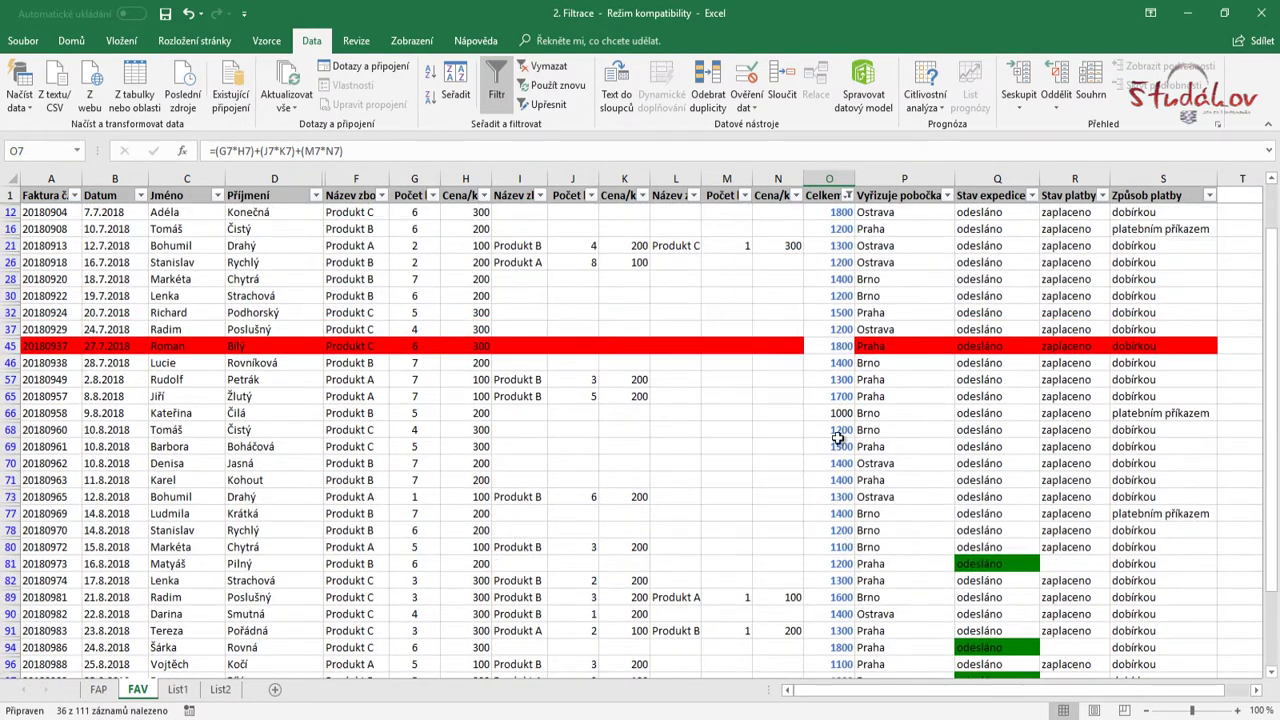
Clear the Celkem filter so all invoice rows show
{"action": "left_click", "coordinate": [847, 195]}
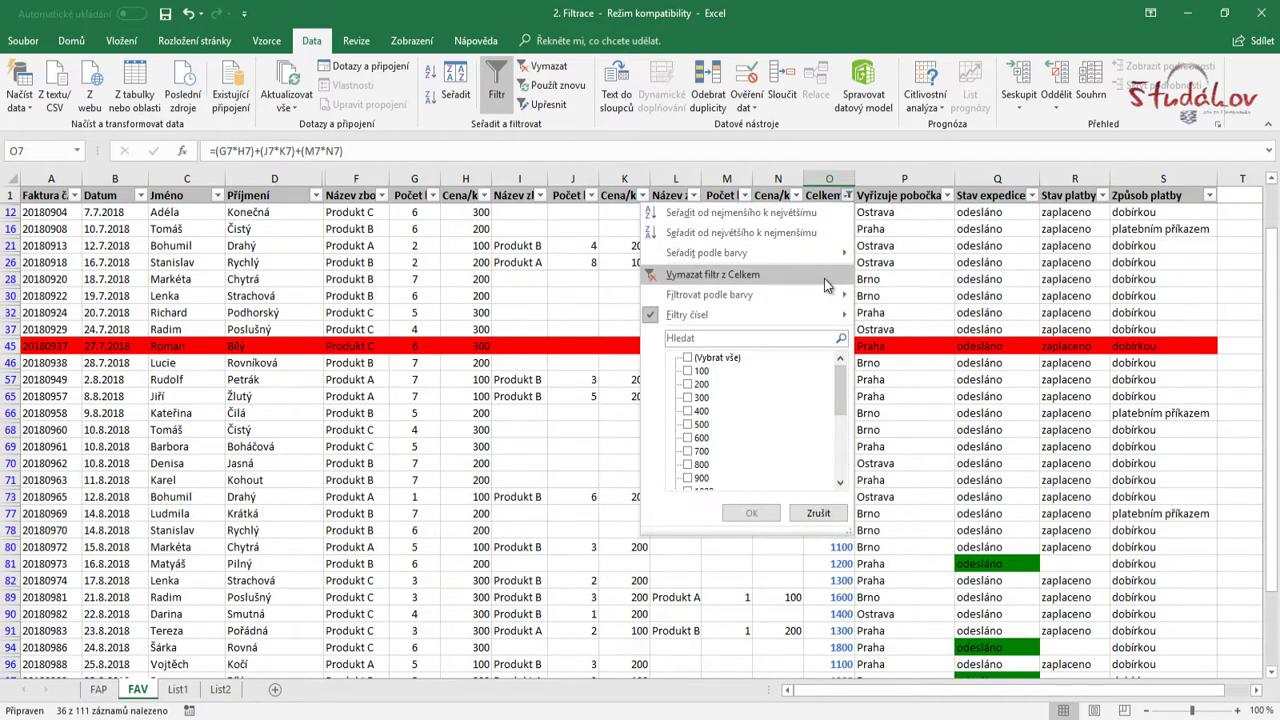
{"action": "left_click", "coordinate": [773, 275]}
{"action": "left_click", "coordinate": [760, 646]}
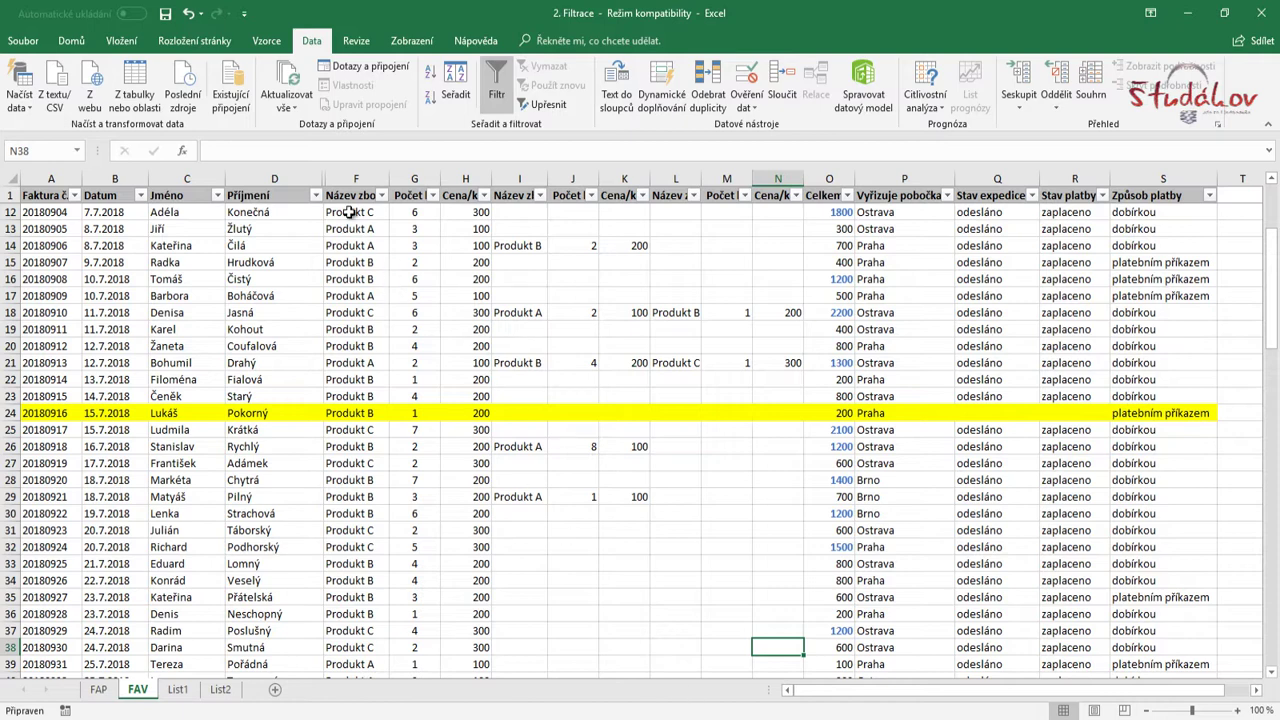
Look at the Příjmení and Datum filter menus and close them without filtering
{"action": "left_click", "coordinate": [316, 195]}
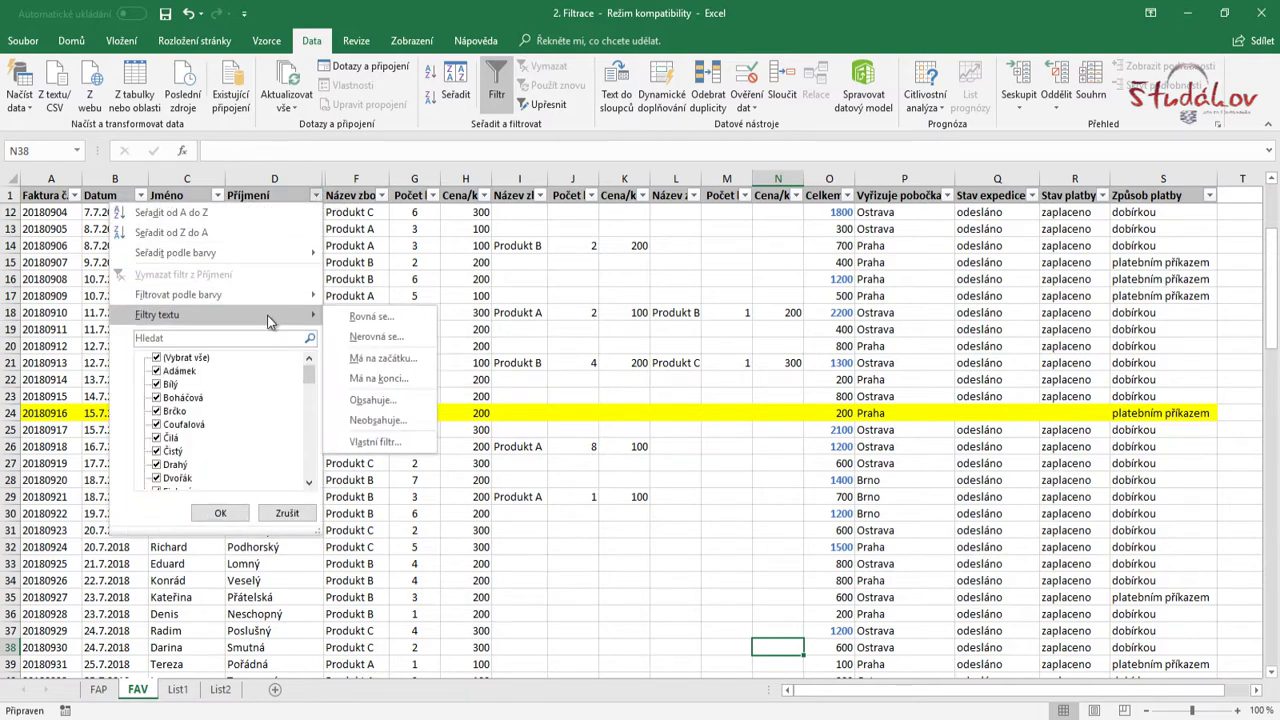
{"action": "key", "text": "Escape"}
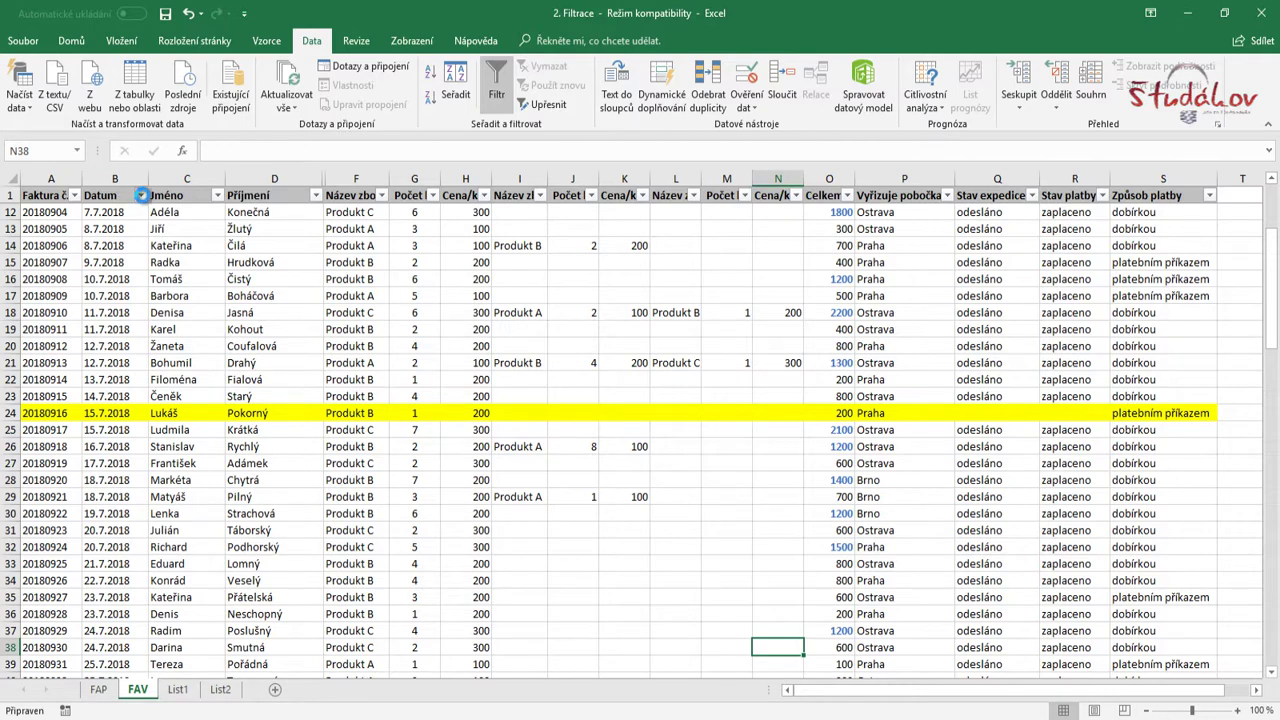
{"action": "left_click", "coordinate": [141, 195]}
{"action": "mouse_move", "coordinate": [75, 314]}
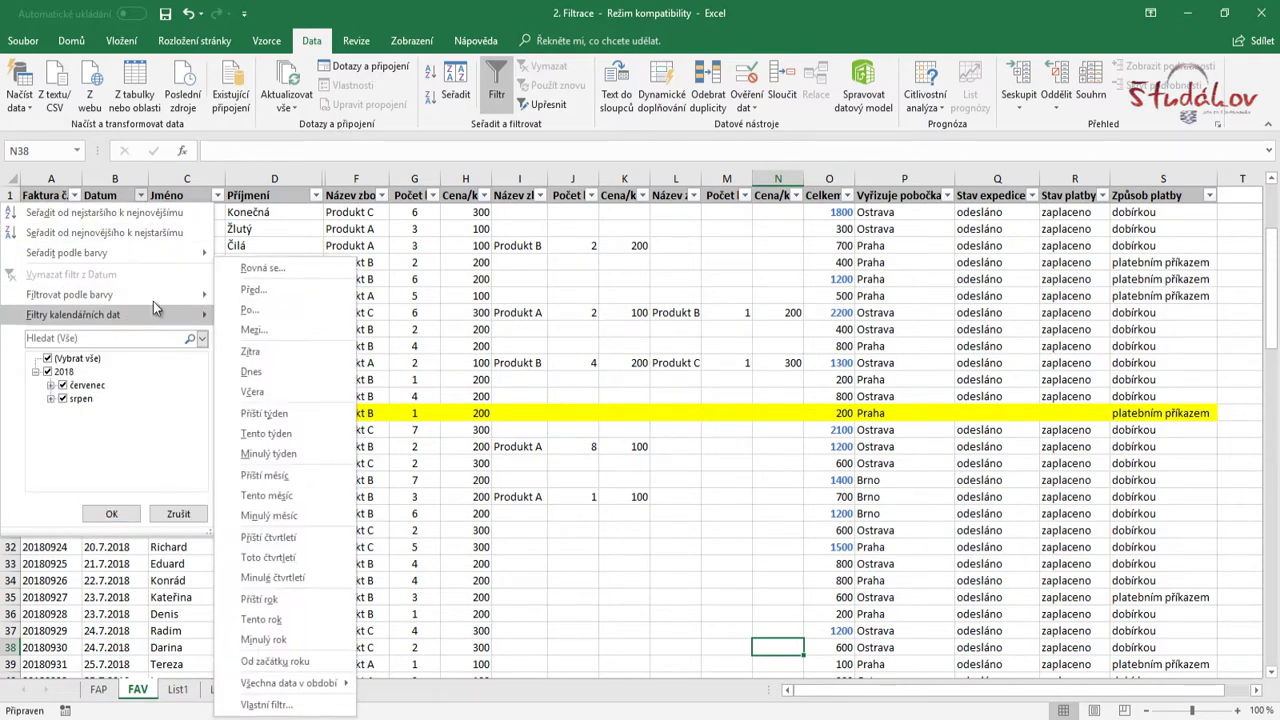
{"action": "left_click", "coordinate": [469, 326]}
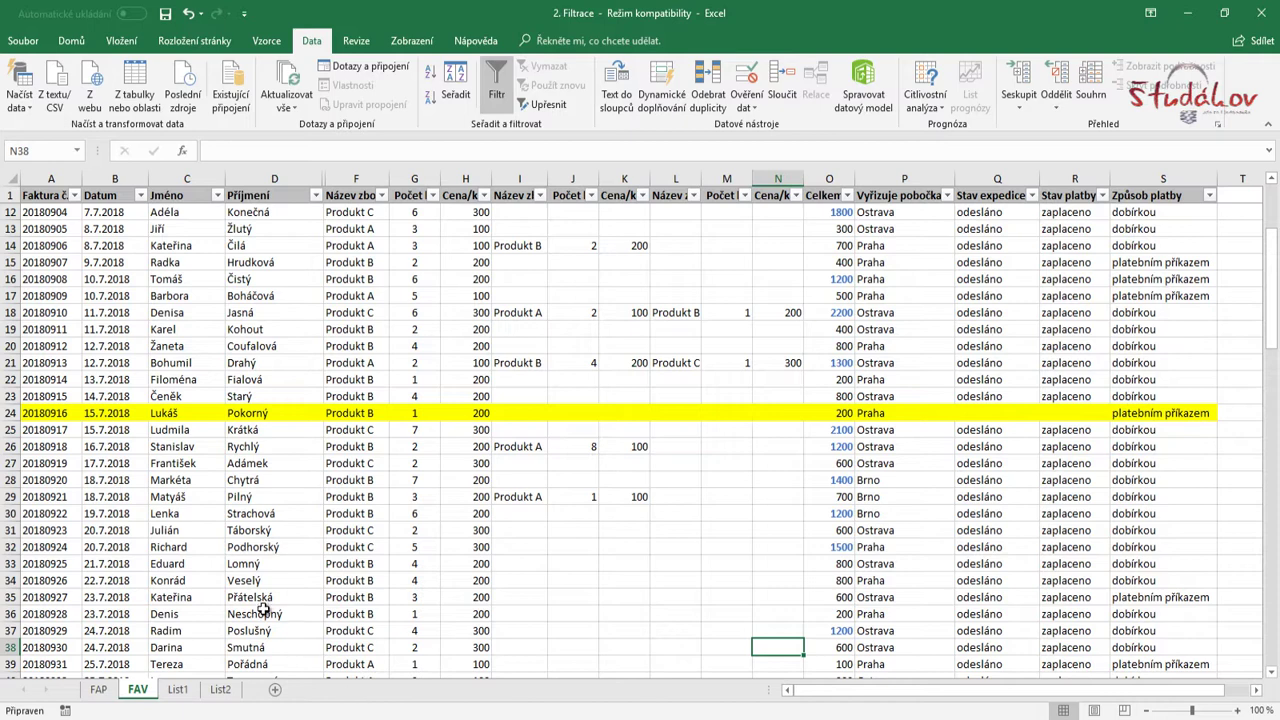
Switch to sheet List1 and review the product names in column D
{"action": "left_click", "coordinate": [178, 690]}
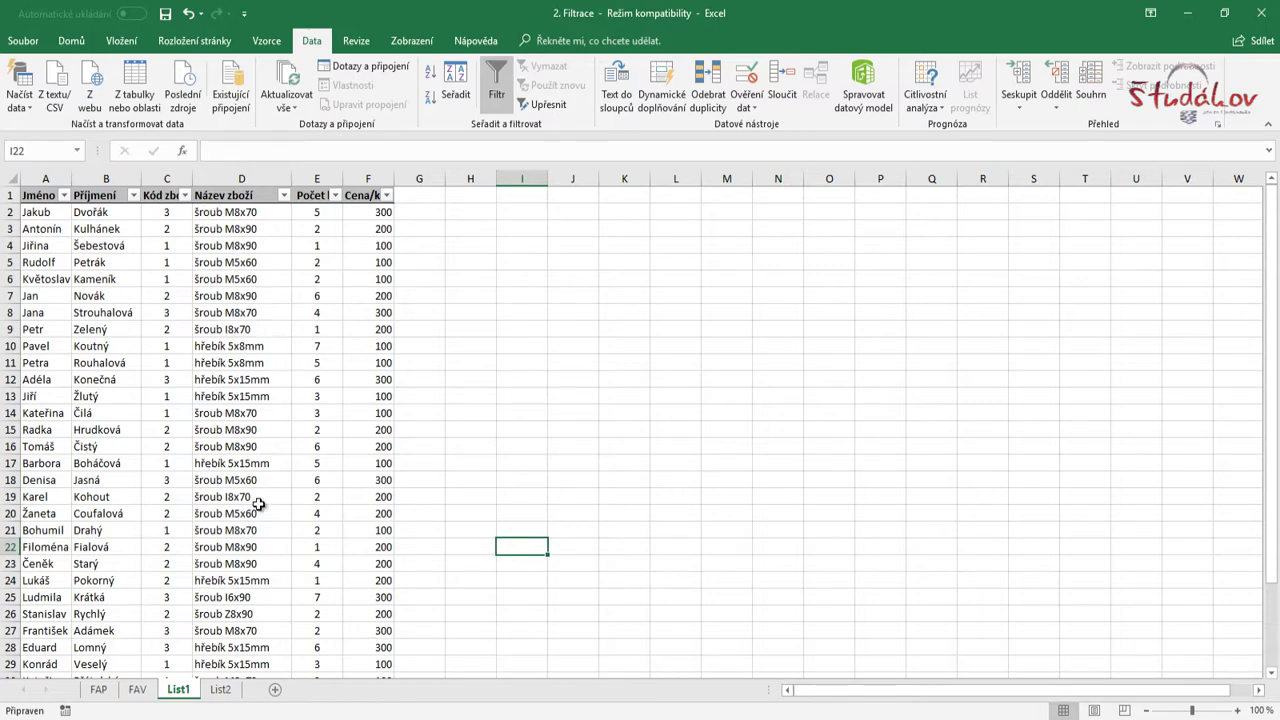
{"action": "scroll", "coordinate": [260, 495], "scroll_direction": "down", "scroll_amount": 1}
{"action": "scroll", "coordinate": [270, 480], "scroll_direction": "up", "scroll_amount": 1}
{"action": "left_click", "coordinate": [238, 250]}
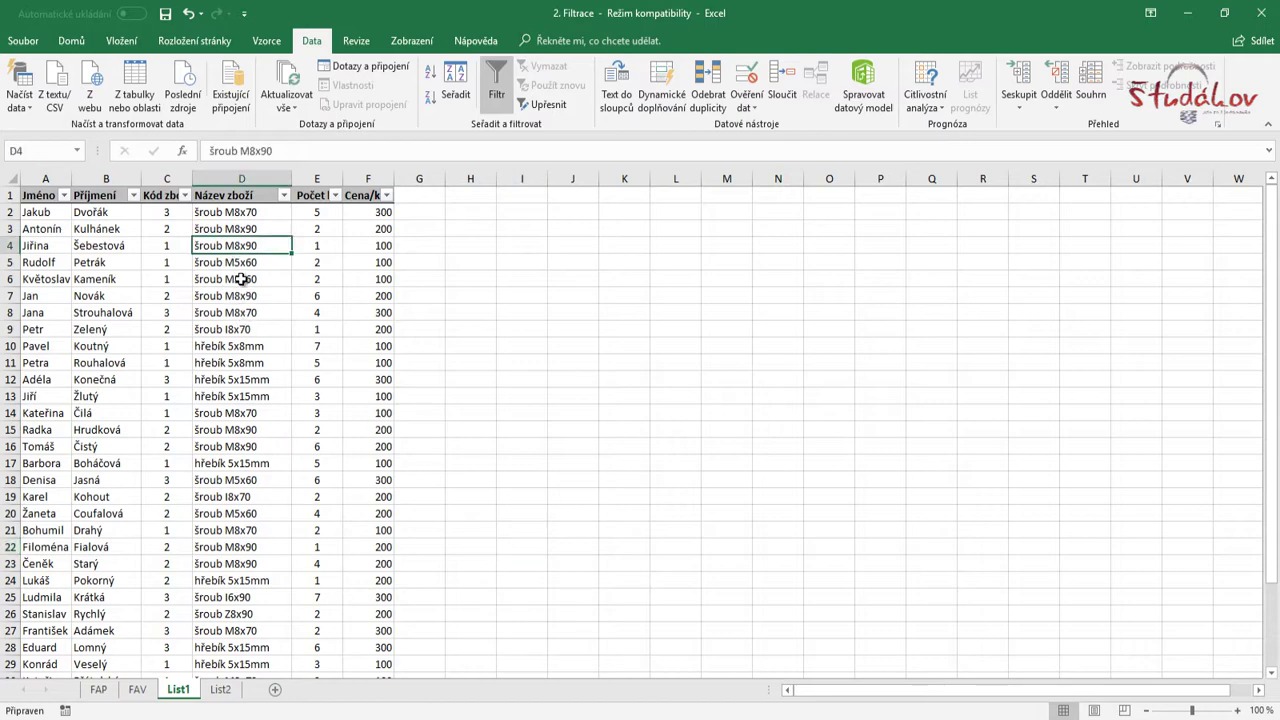
{"action": "left_click", "coordinate": [249, 212]}
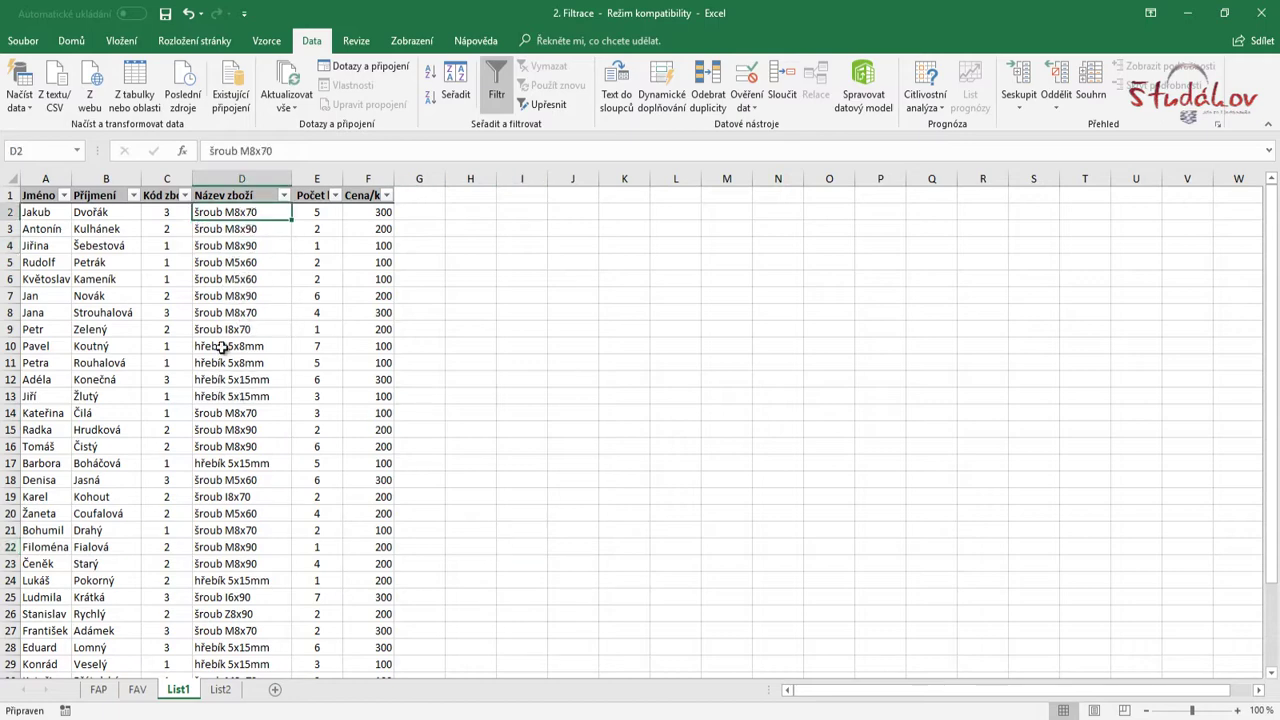
{"action": "left_click", "coordinate": [245, 313]}
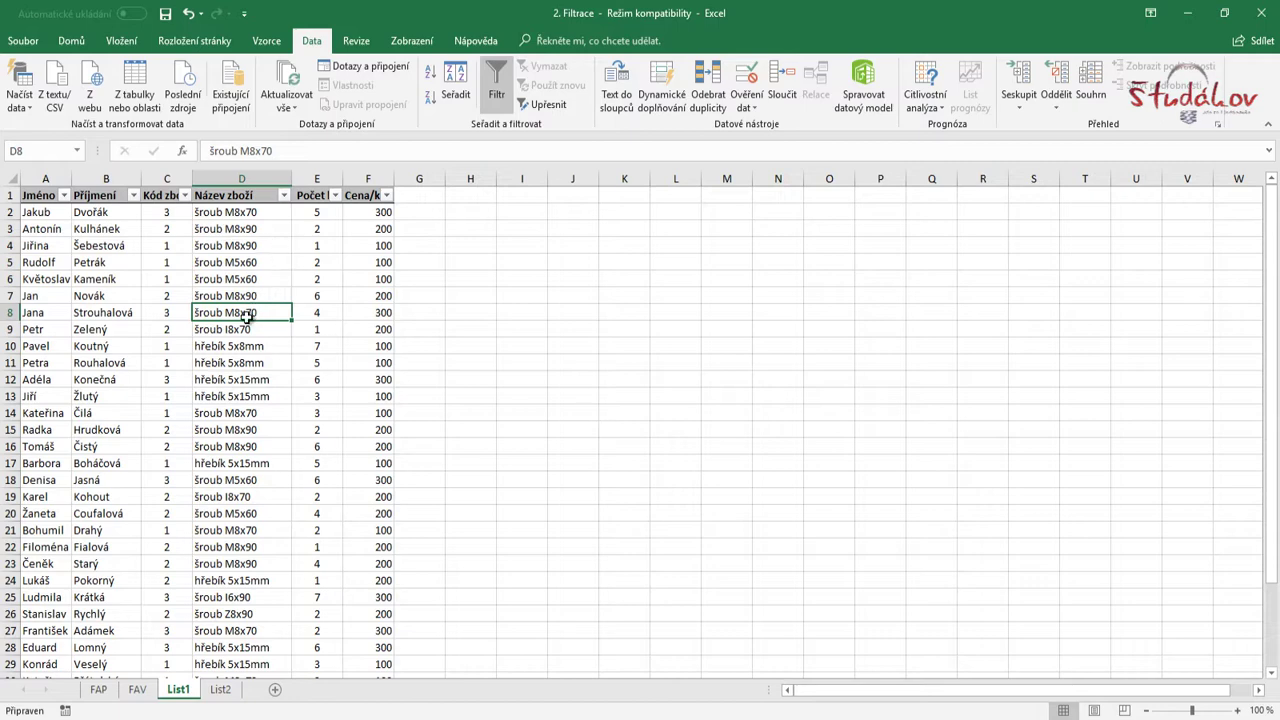
Filter Název zboží to names containing šroub (23 of 34 records), then return to FAV
{"action": "left_click", "coordinate": [284, 195]}
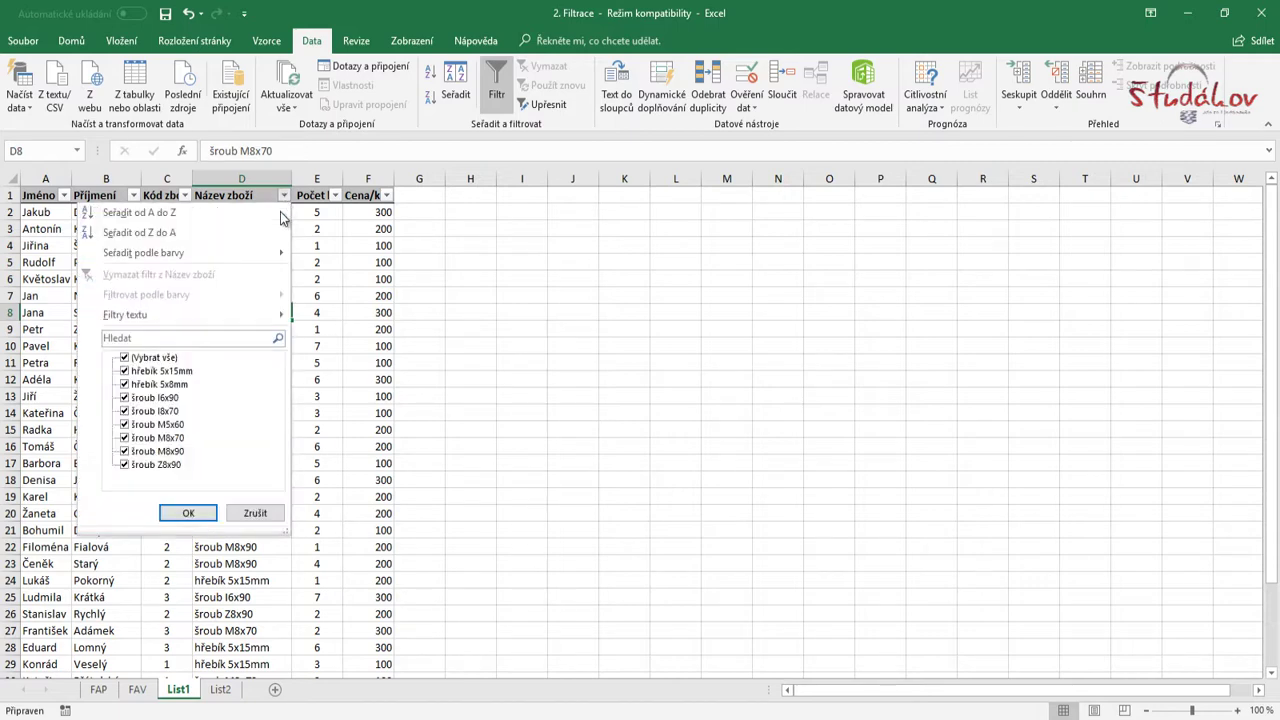
{"action": "left_click", "coordinate": [155, 358]}
{"action": "left_click", "coordinate": [153, 397]}
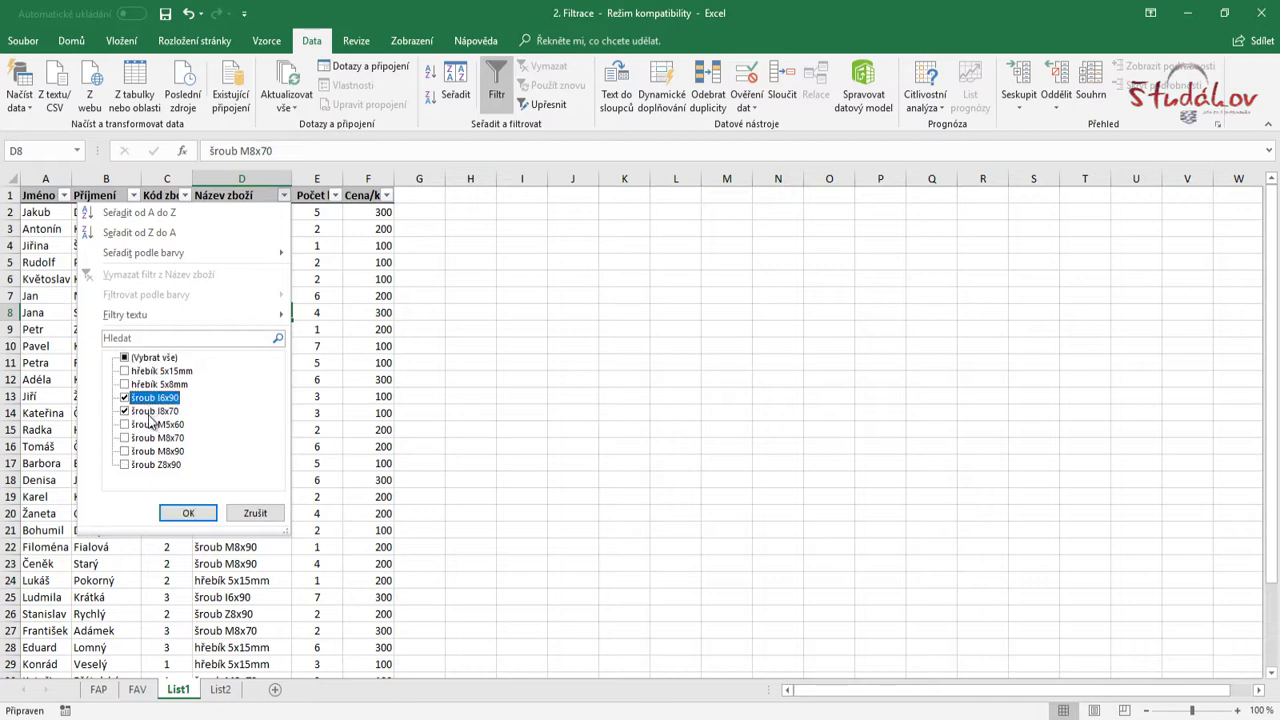
{"action": "left_click", "coordinate": [252, 513]}
{"action": "left_click", "coordinate": [284, 195]}
{"action": "mouse_move", "coordinate": [190, 314]}
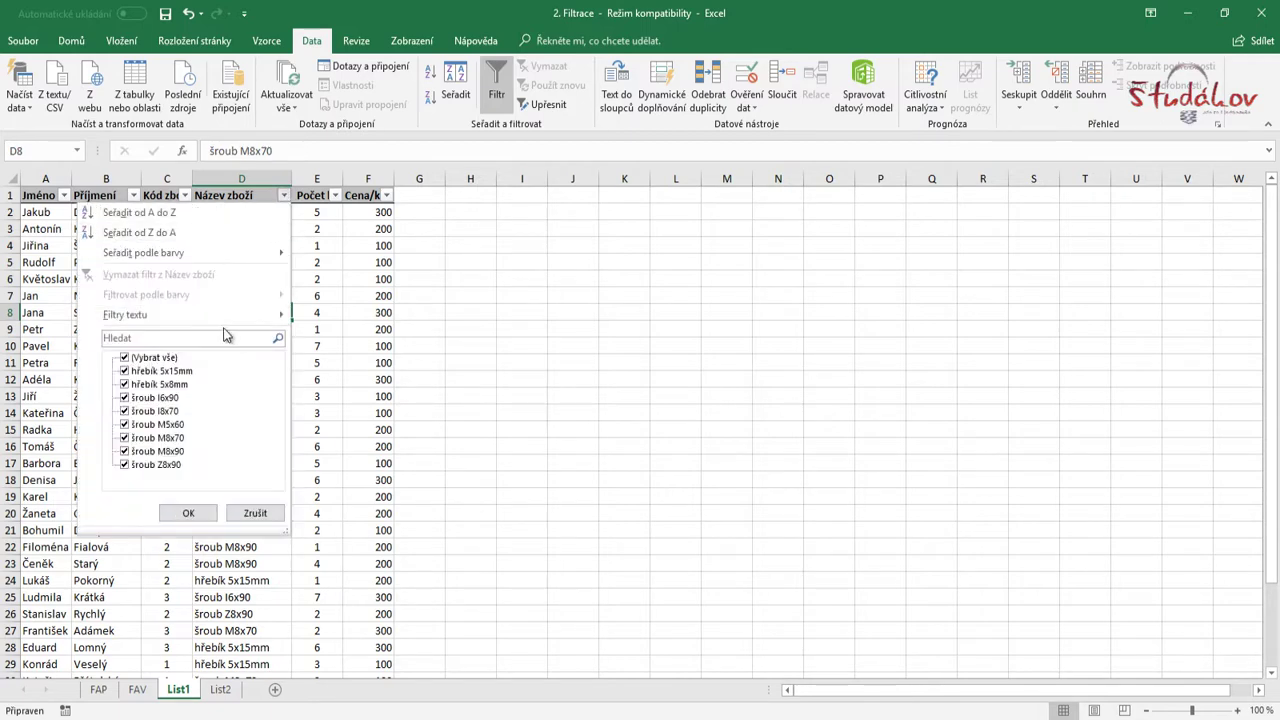
{"action": "left_click", "coordinate": [342, 400]}
{"action": "type", "text": "šroub"}
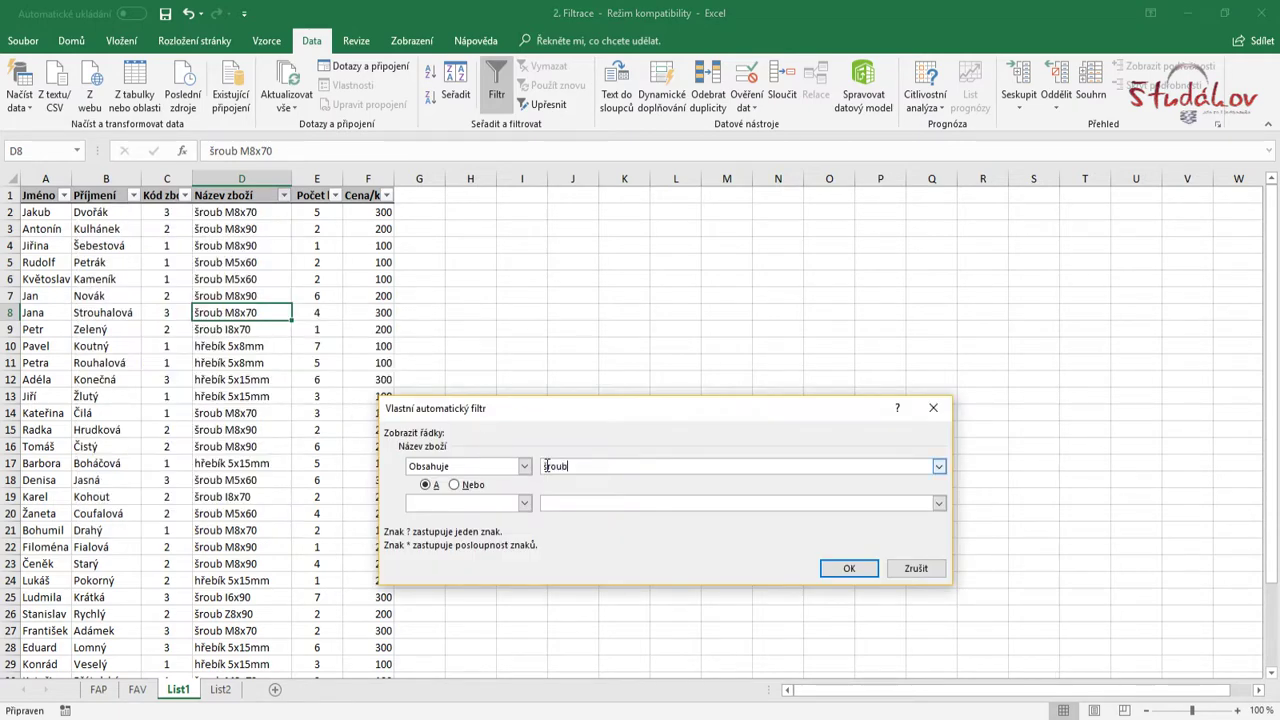
{"action": "left_click", "coordinate": [848, 568]}
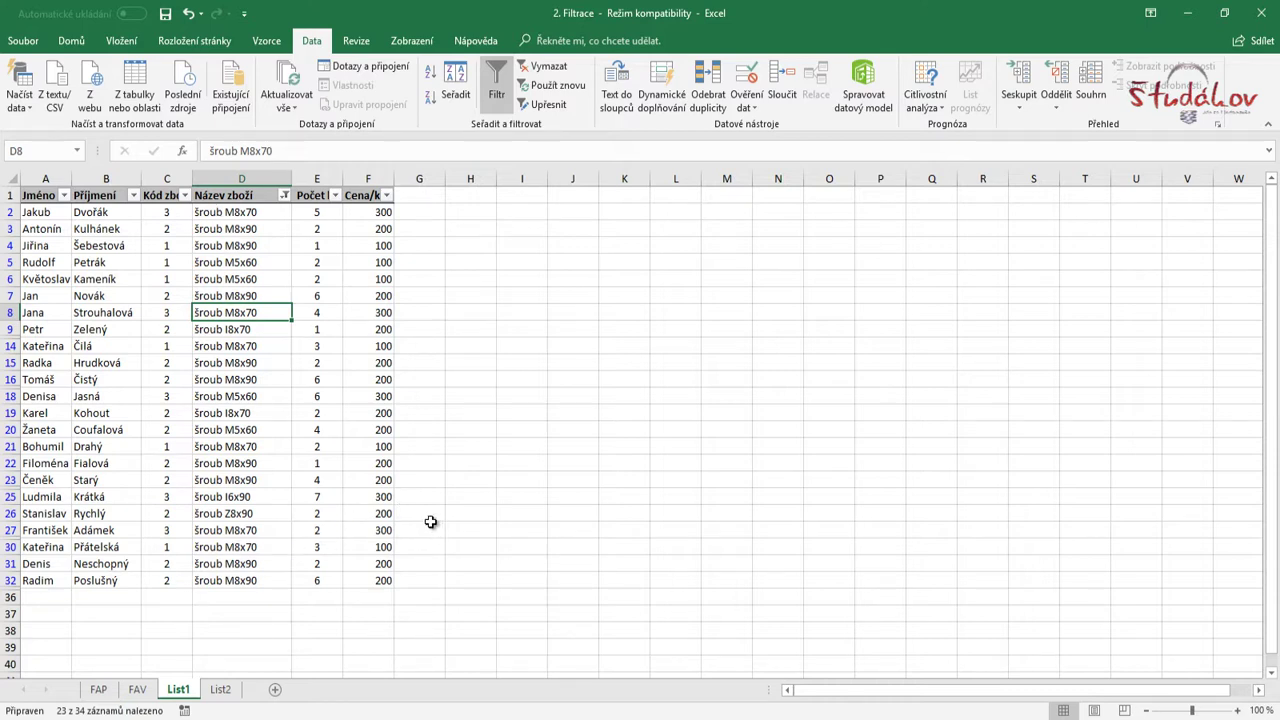
{"action": "left_click", "coordinate": [138, 690]}
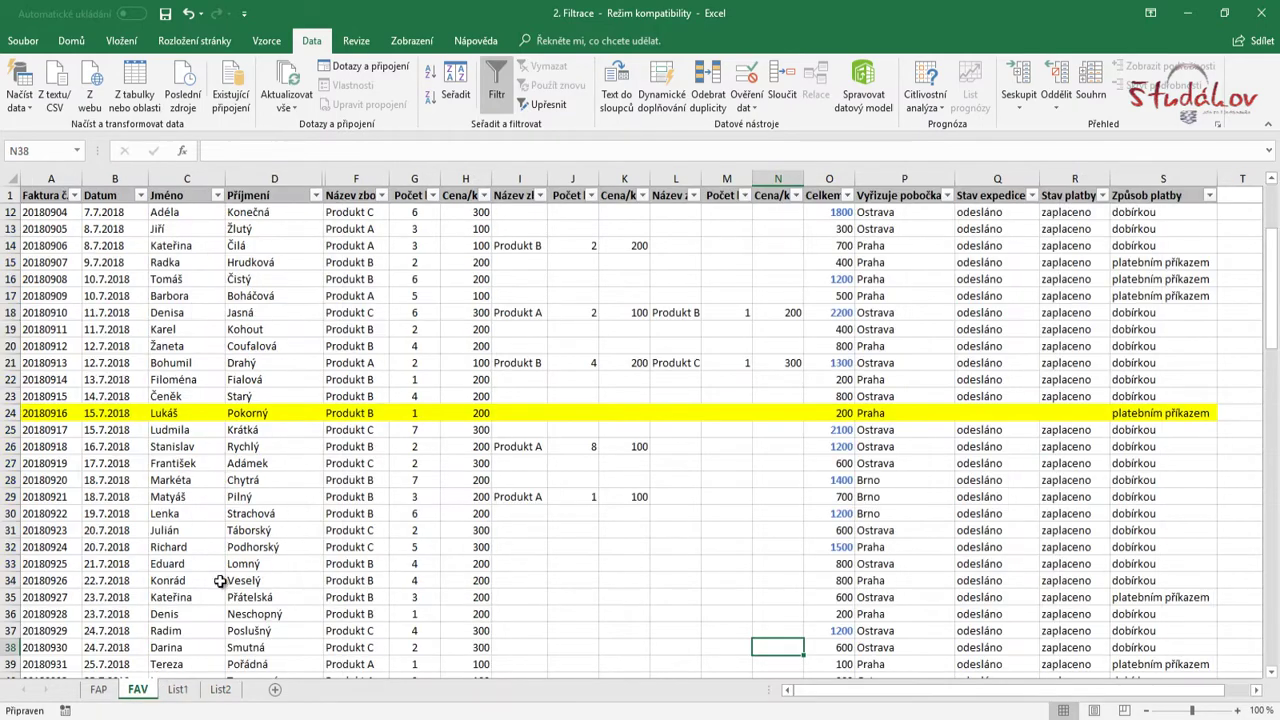
Filter Datum between 10.7.2018 and 10.8.2018, leaving 55 of 111 records
{"action": "left_click", "coordinate": [141, 195]}
{"action": "mouse_move", "coordinate": [100, 314]}
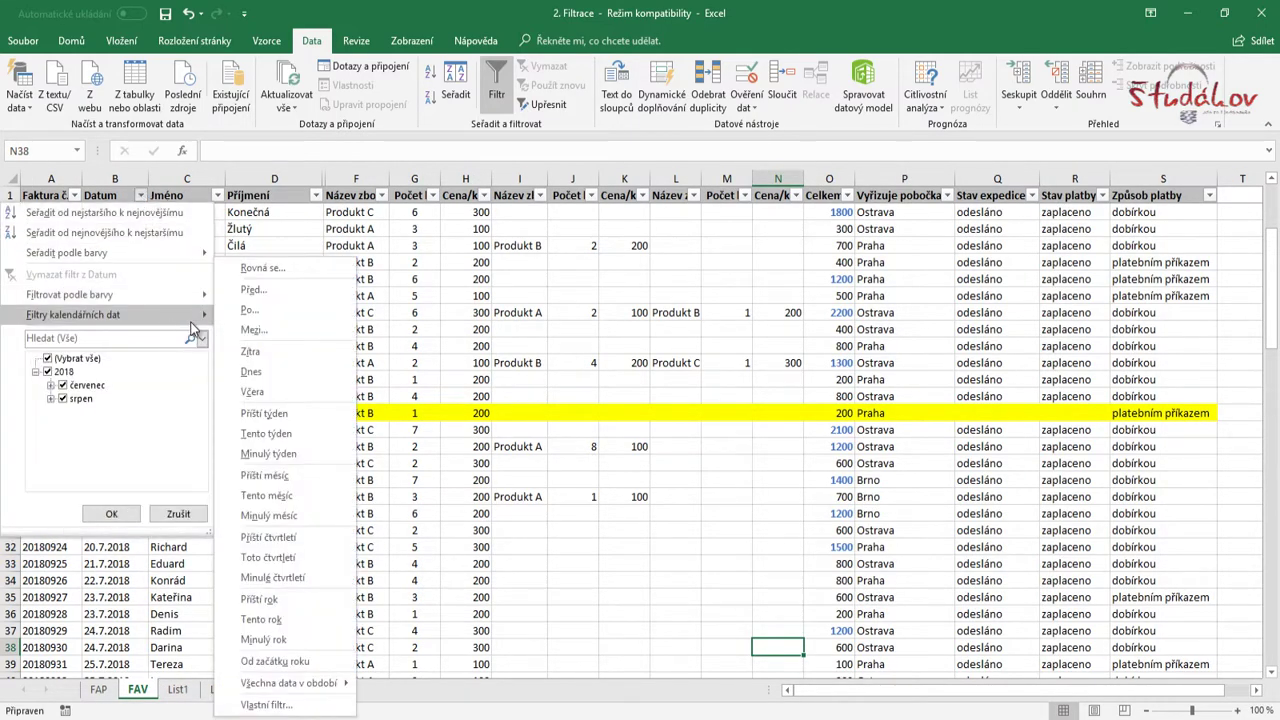
{"action": "left_click", "coordinate": [270, 338]}
{"action": "type", "text": "10.7.2018"}
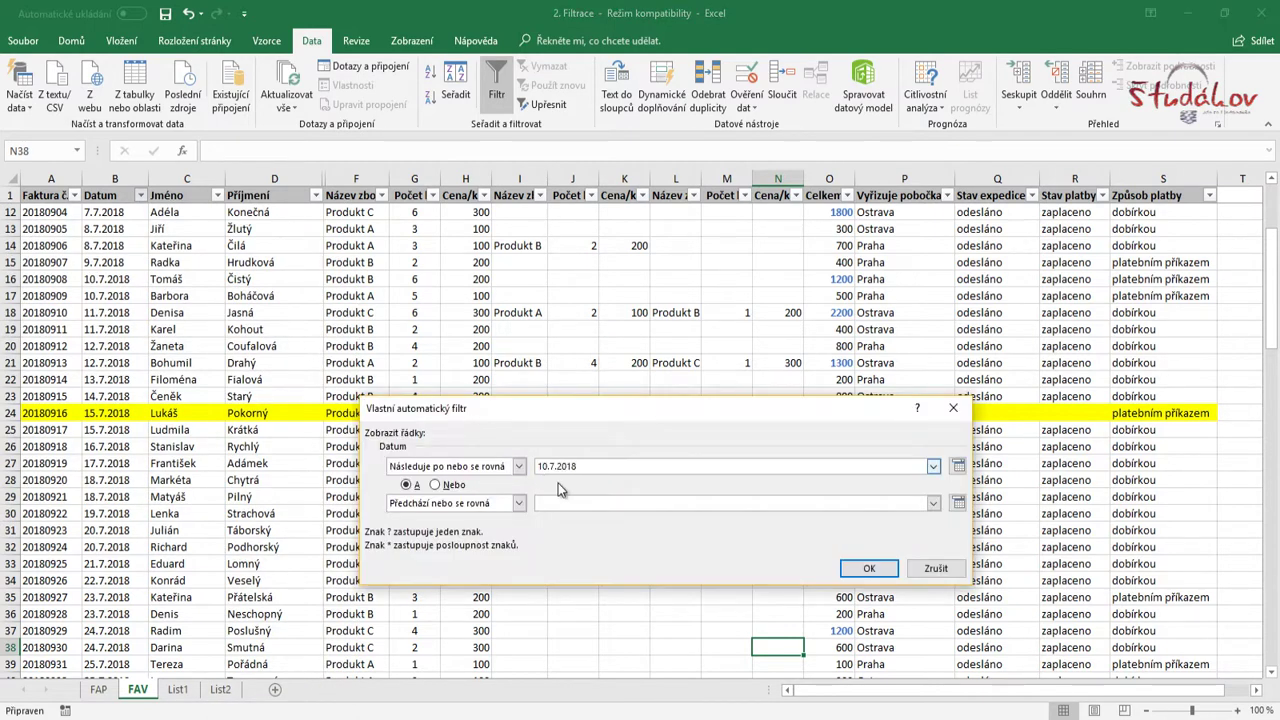
{"action": "left_click", "coordinate": [557, 503]}
{"action": "type", "text": "10.8.2018"}
{"action": "left_click", "coordinate": [851, 569]}
{"action": "left_click", "coordinate": [104, 216]}
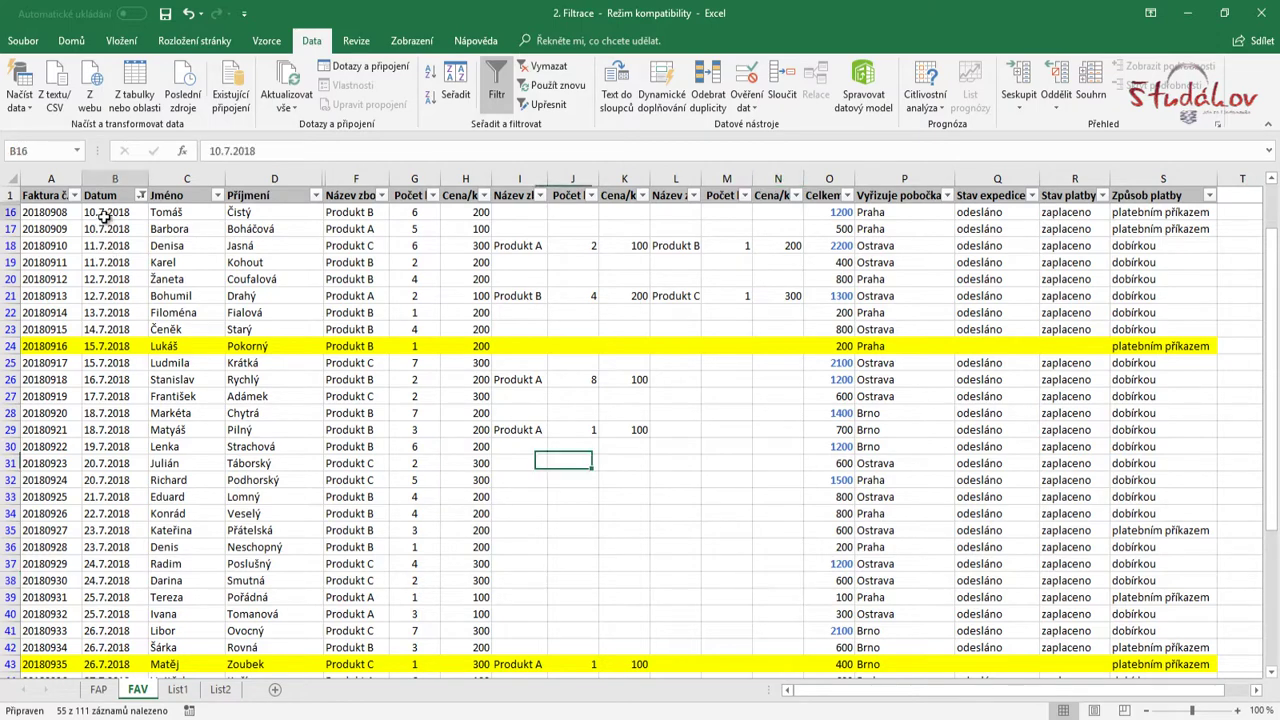
{"action": "scroll", "coordinate": [115, 390], "scroll_direction": "down", "scroll_amount": 2}
{"action": "scroll", "coordinate": [117, 480], "scroll_direction": "down", "scroll_amount": 5}
{"action": "scroll", "coordinate": [110, 540], "scroll_direction": "down", "scroll_amount": 4}
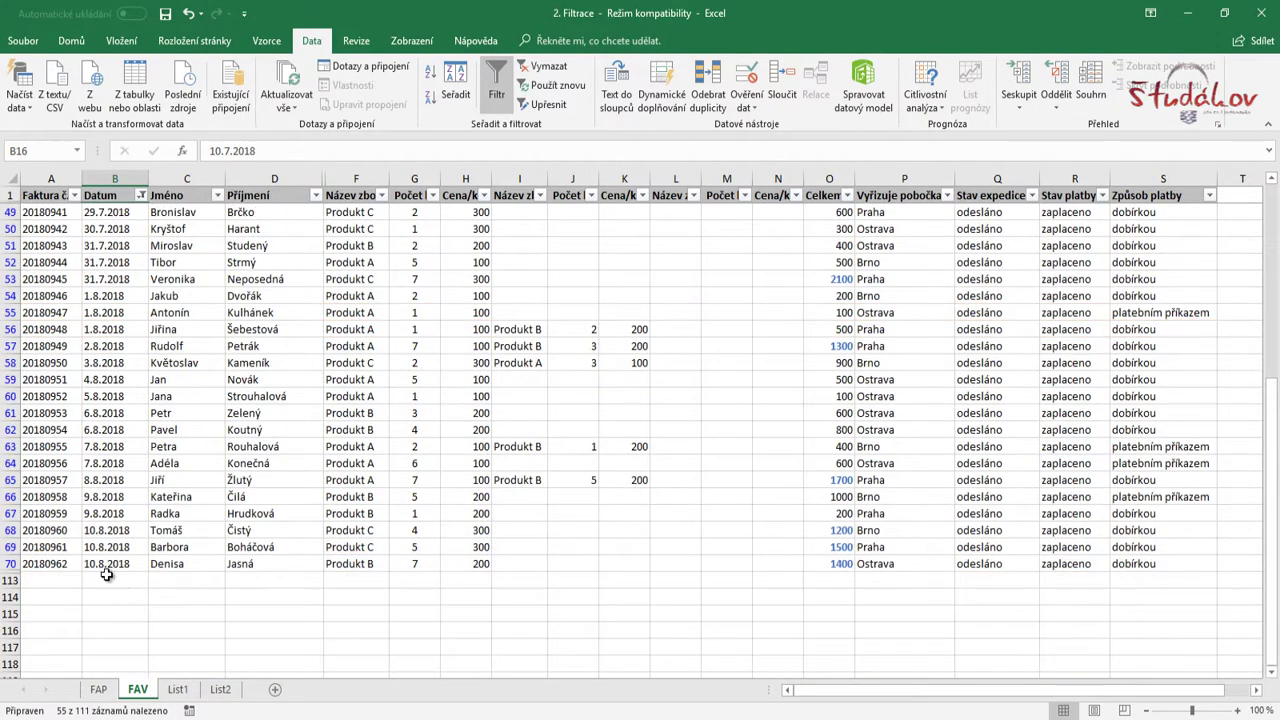
{"action": "left_click", "coordinate": [112, 547]}
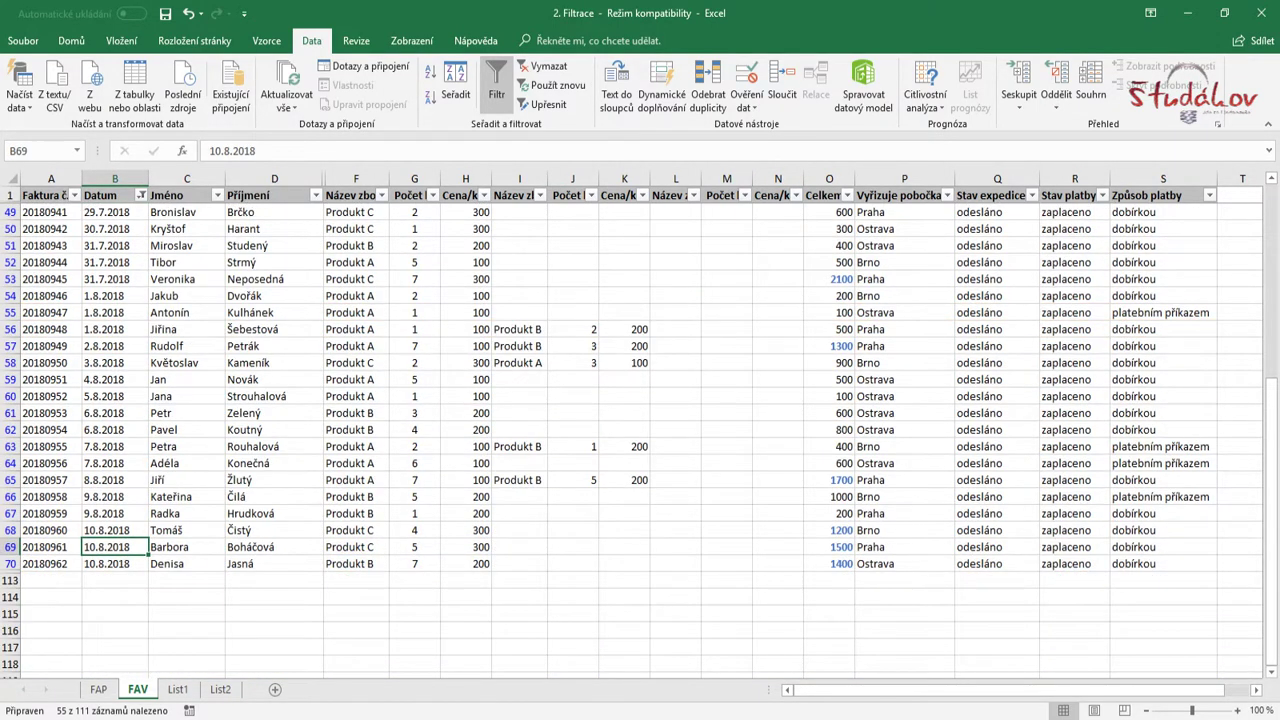